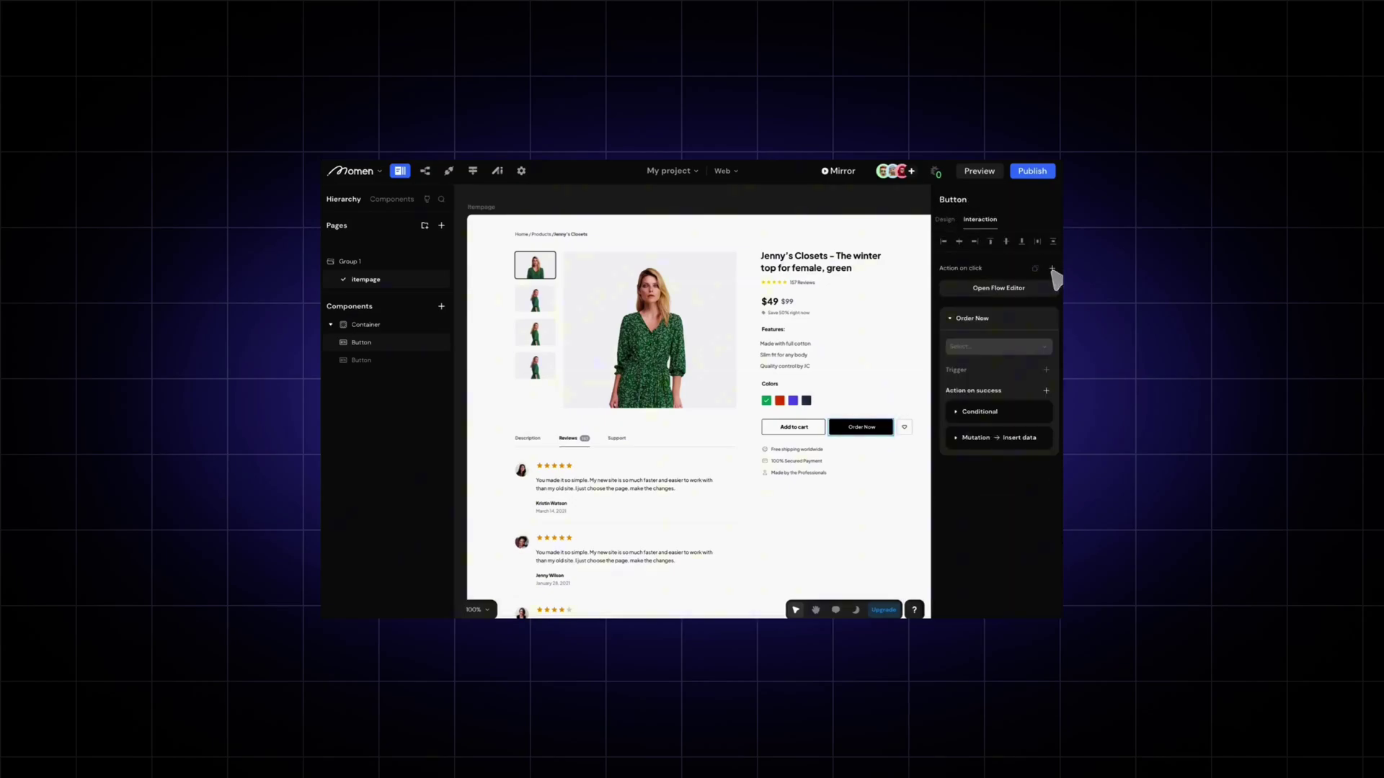
# Run the intro demo: add a List and a mountain image, and open a Google Books preview.
pyautogui.click(998, 287)
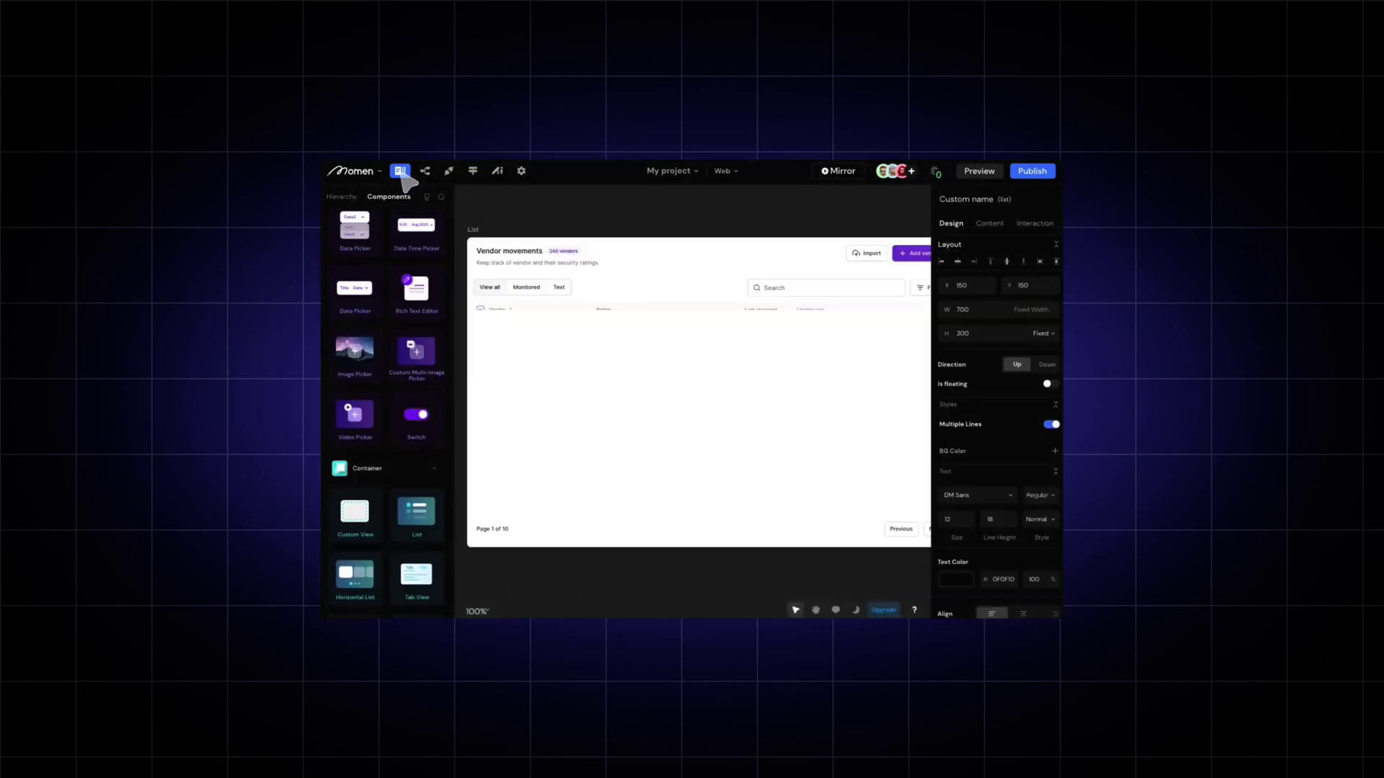
pyautogui.scroll(-5, 433, 393)
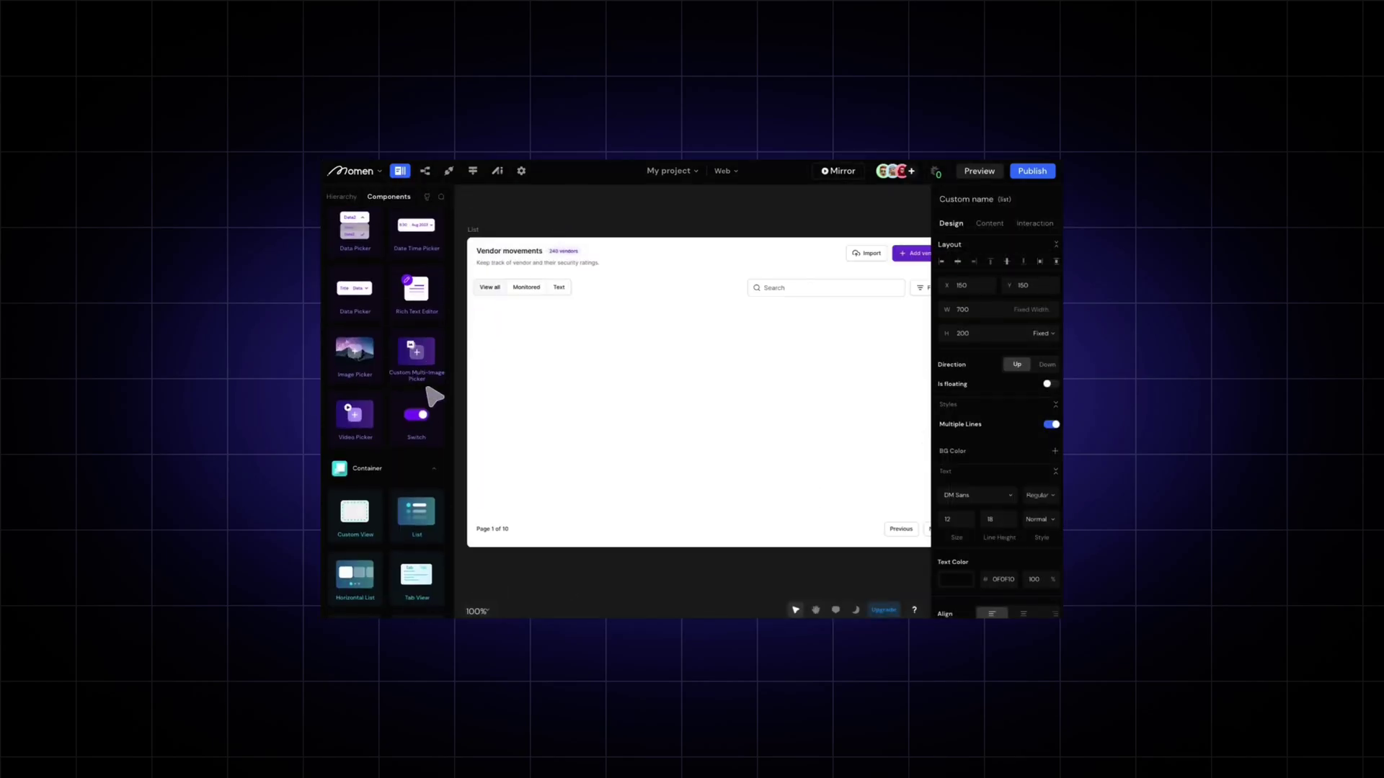
pyautogui.moveTo(417, 513); pyautogui.dragTo(697, 409)
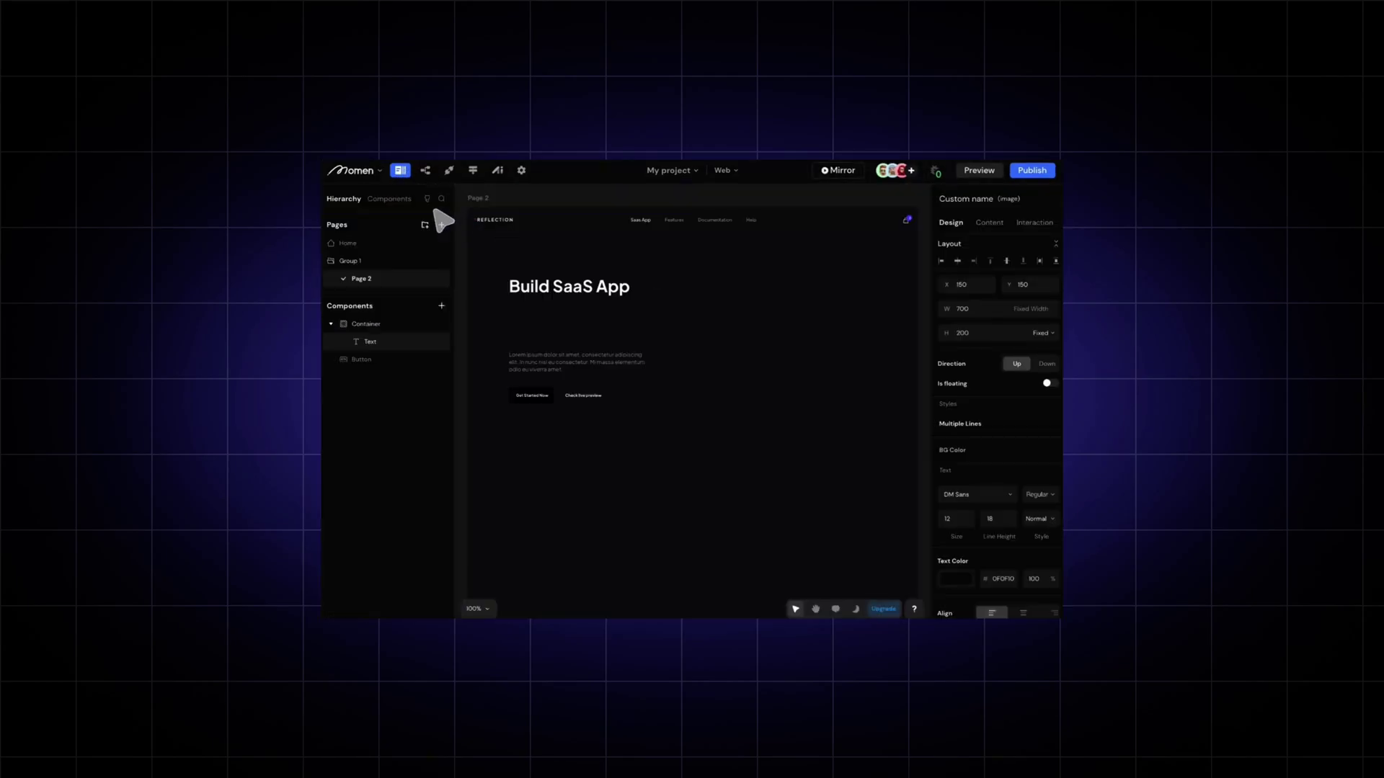
pyautogui.click(393, 199)
pyautogui.moveTo(417, 364); pyautogui.dragTo(802, 360)
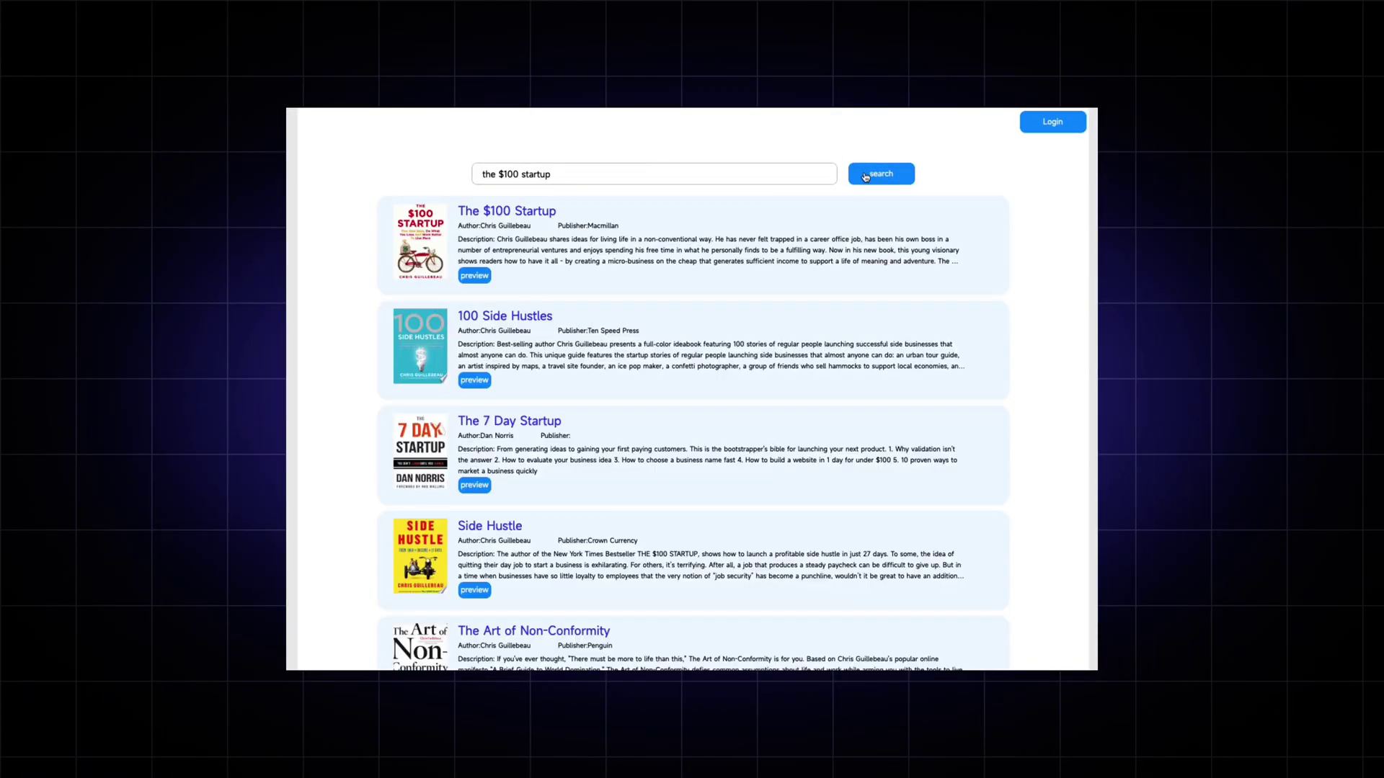
pyautogui.click(483, 276)
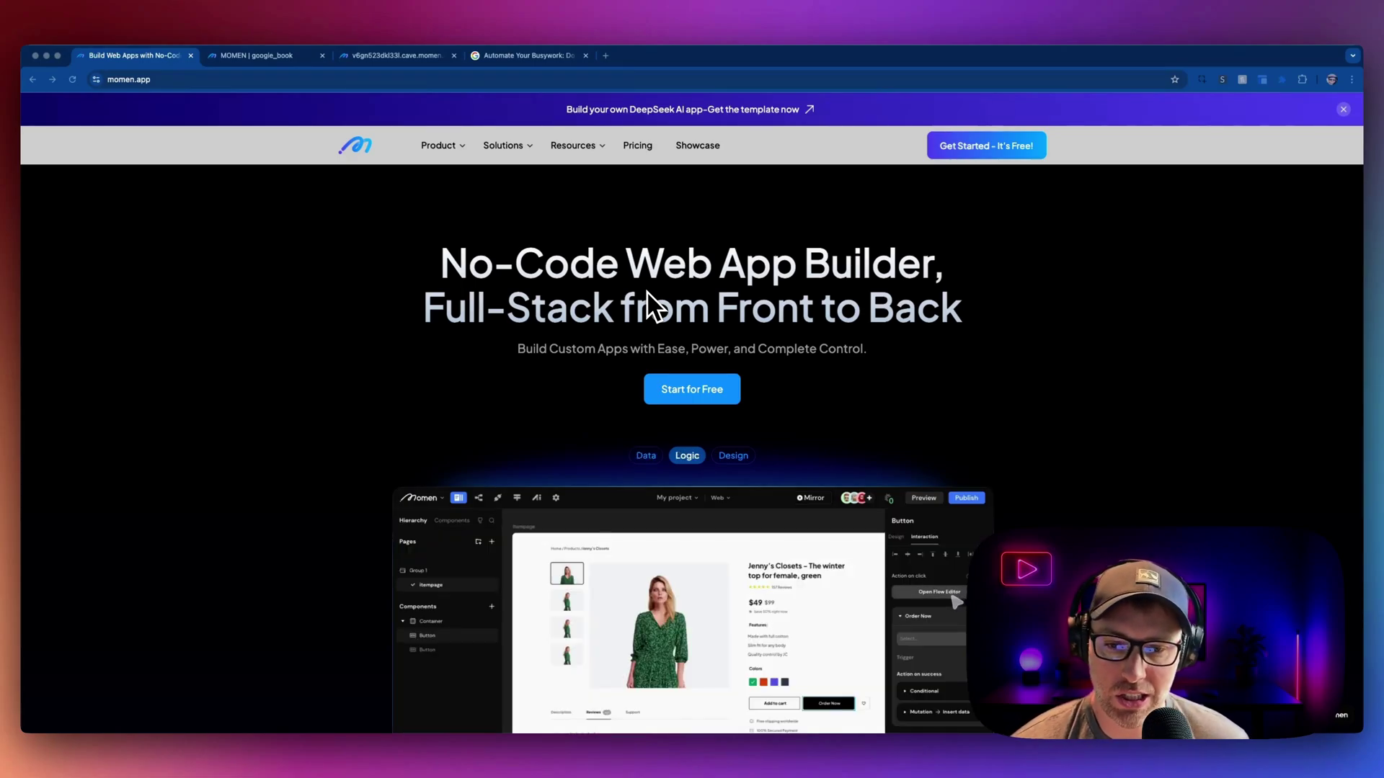
pyautogui.scroll(-3, 647, 303)
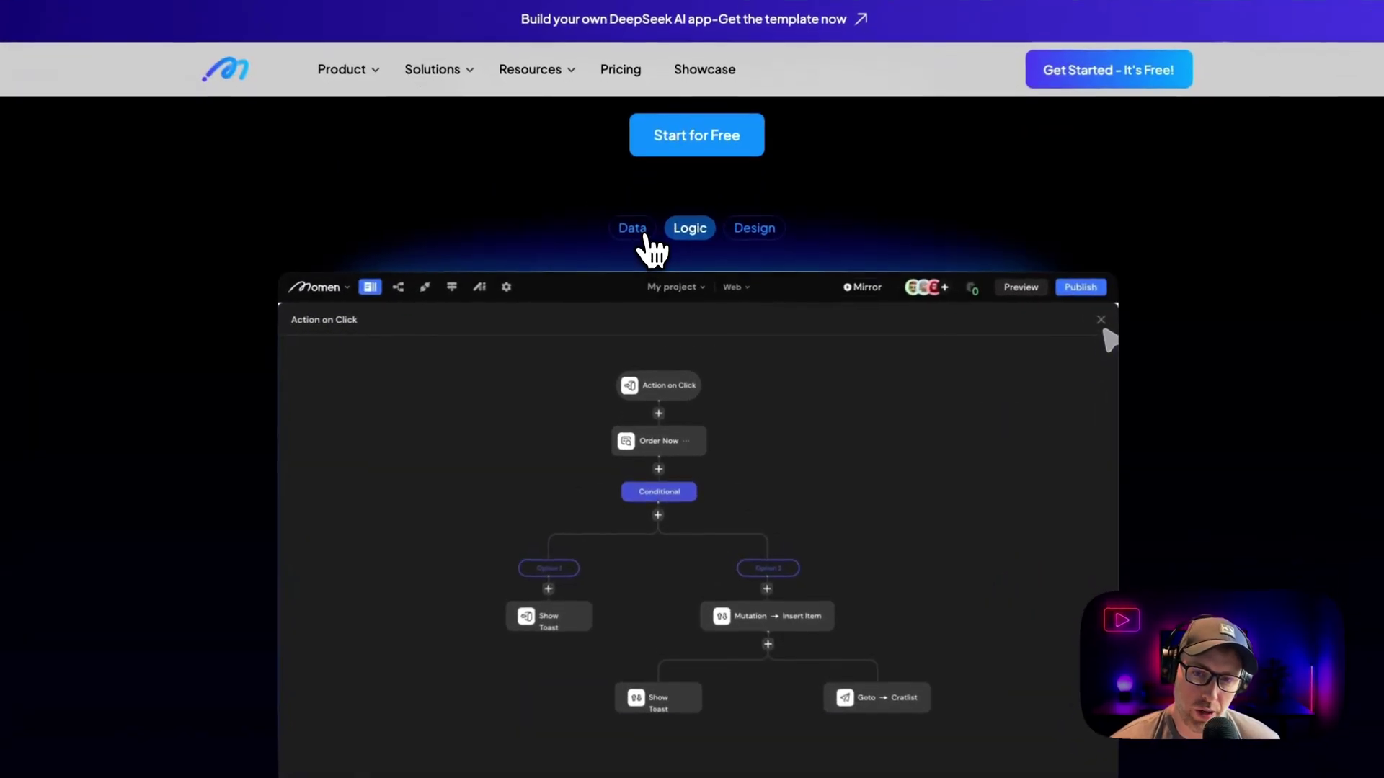
pyautogui.click(644, 235)
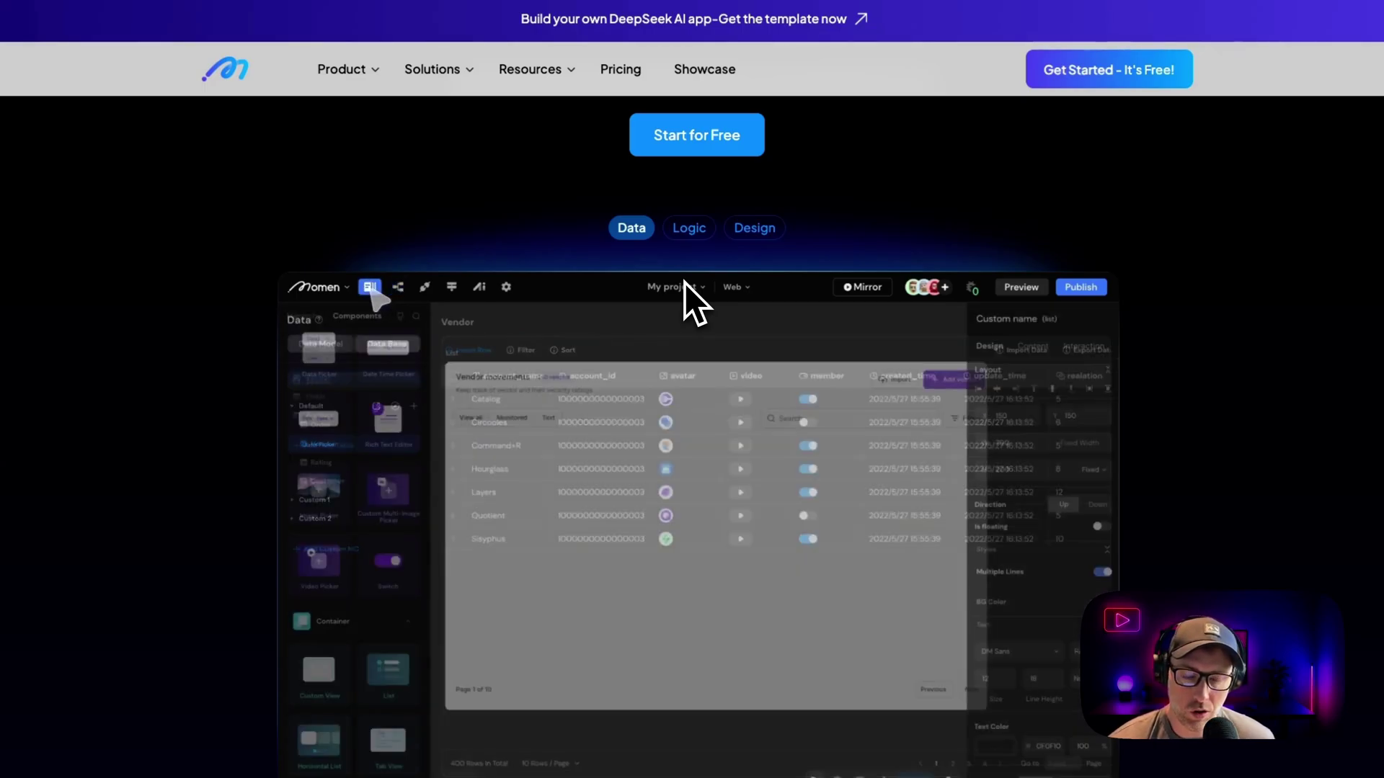
pyautogui.click(693, 229)
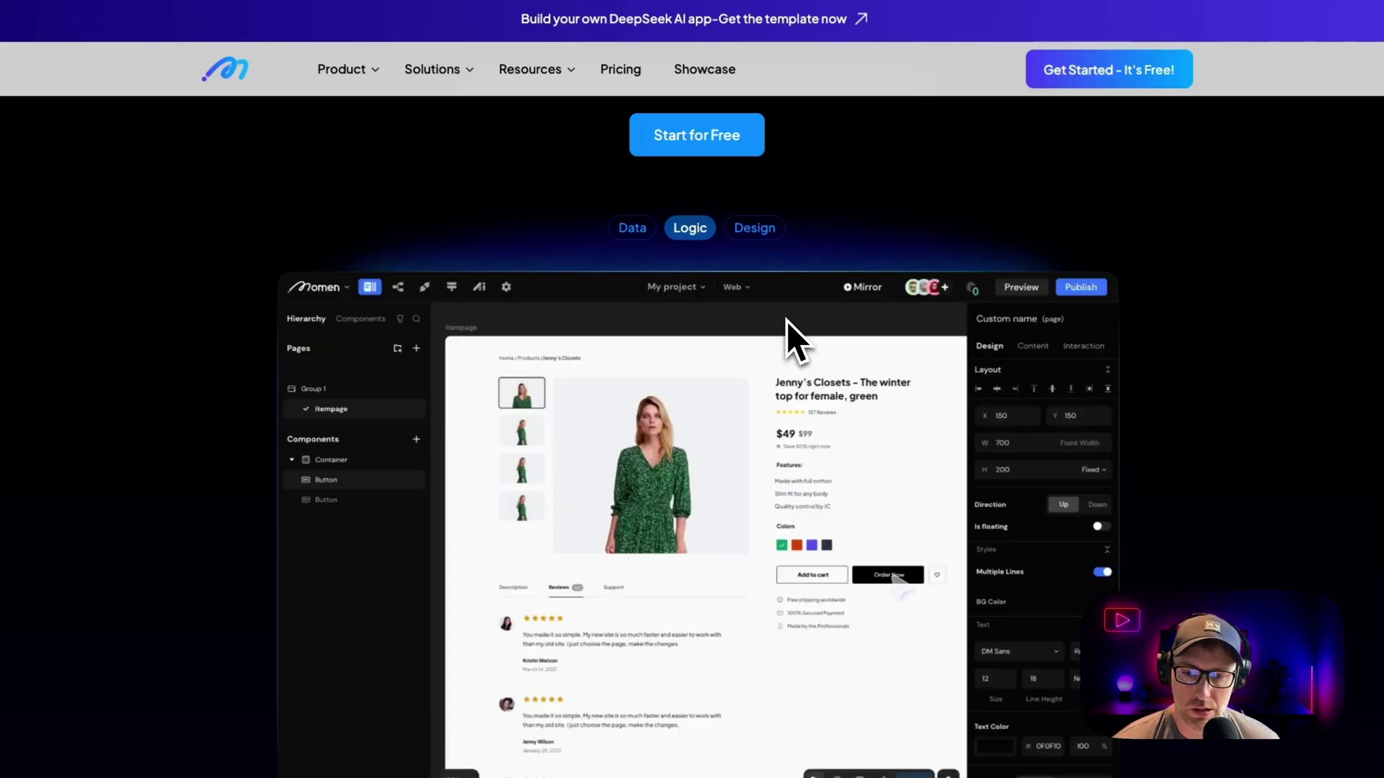
pyautogui.click(766, 229)
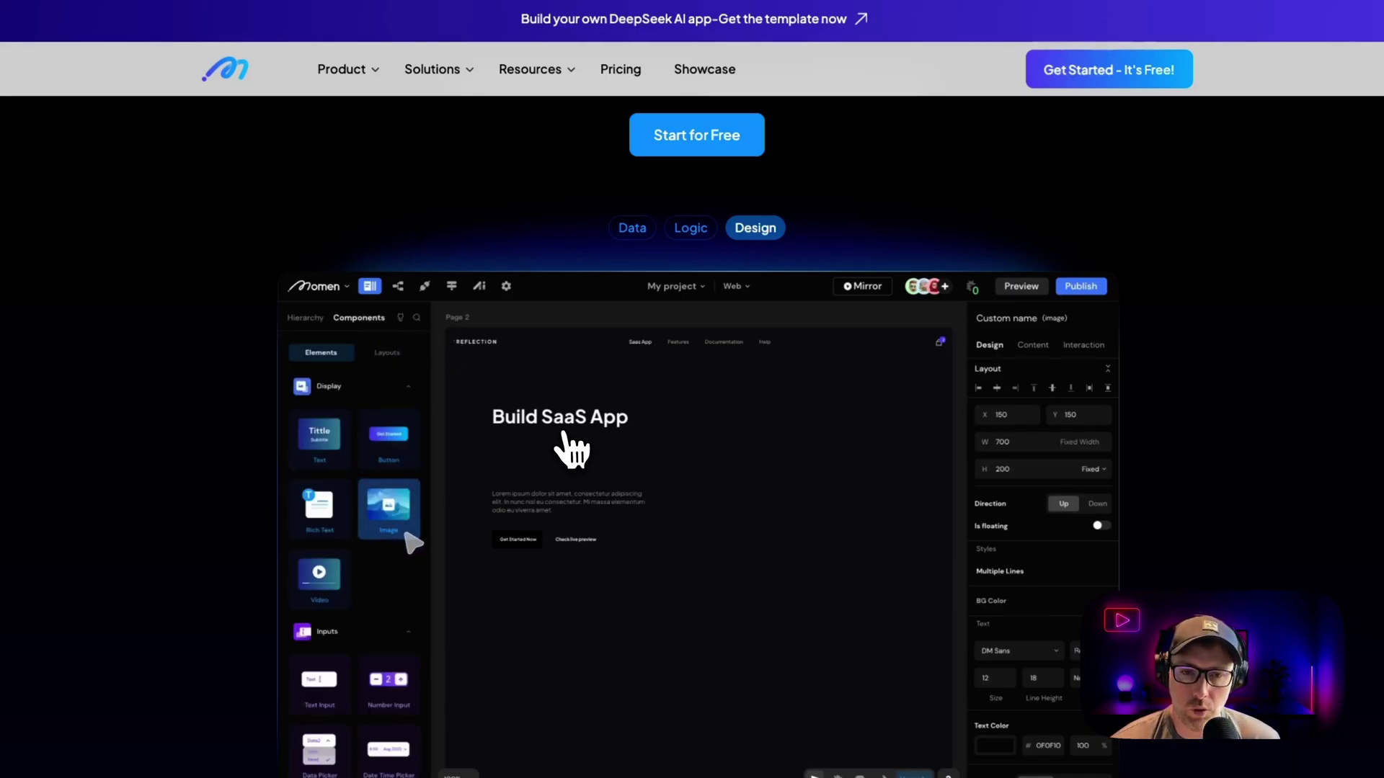
# Scroll through the momen.app homepage, then go to Product > Features for the Feature Index.
pyautogui.scroll(-4, 569, 441)
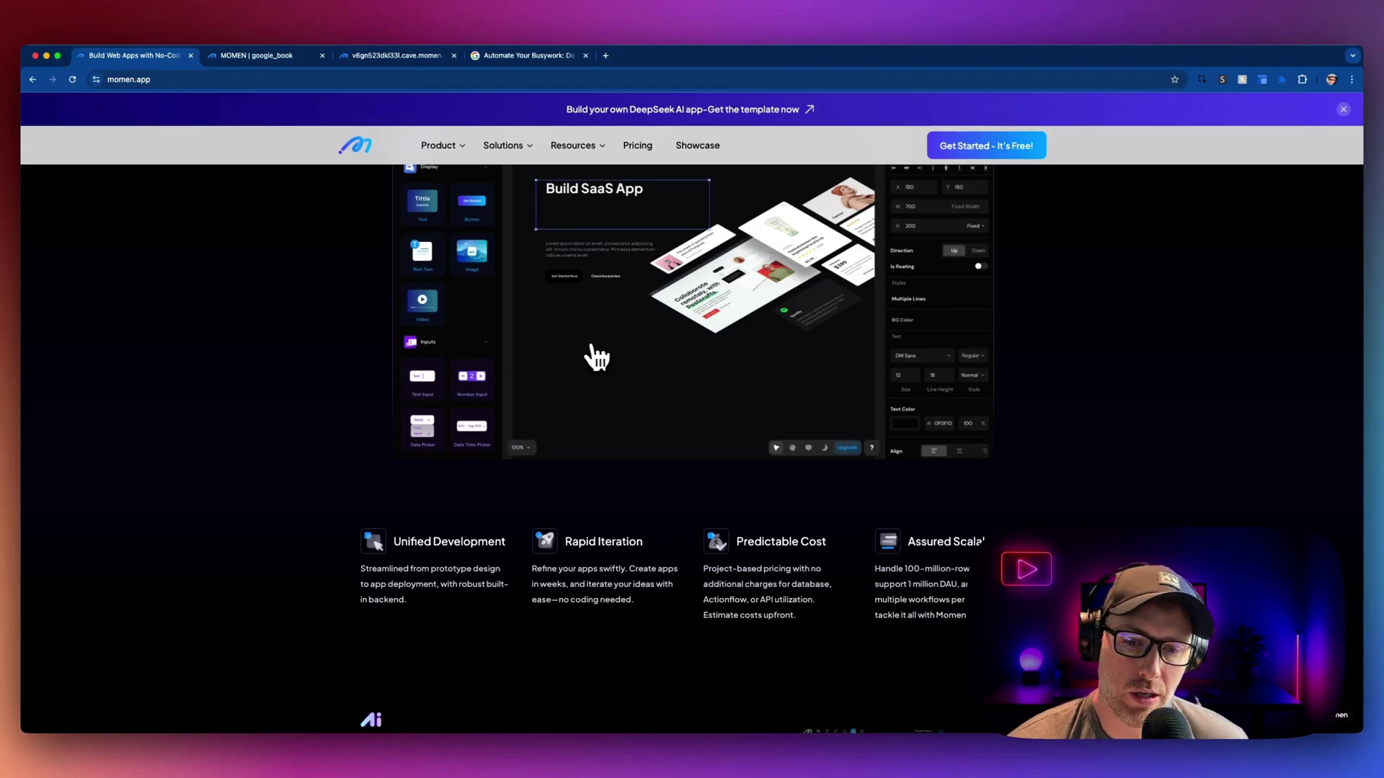
pyautogui.scroll(-8, 597, 356)
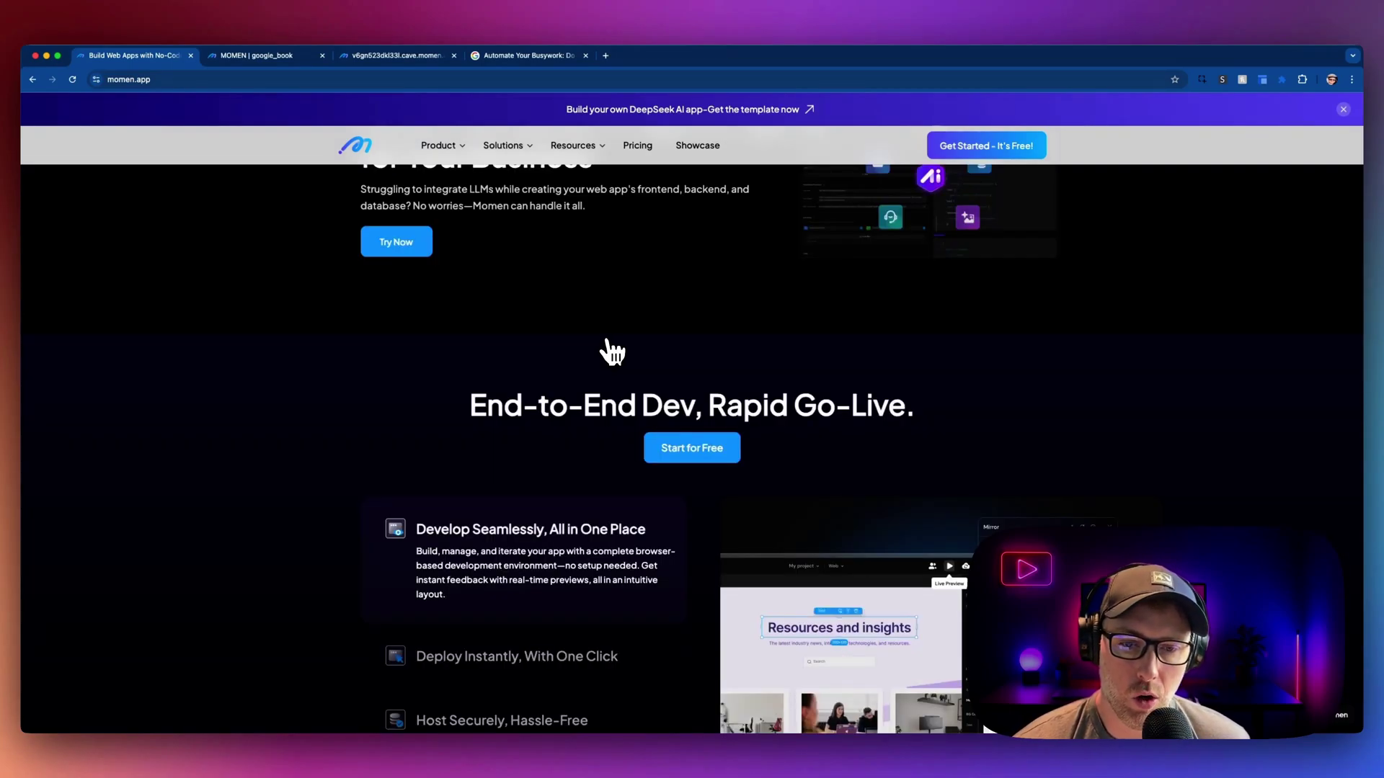
pyautogui.scroll(-5, 612, 352)
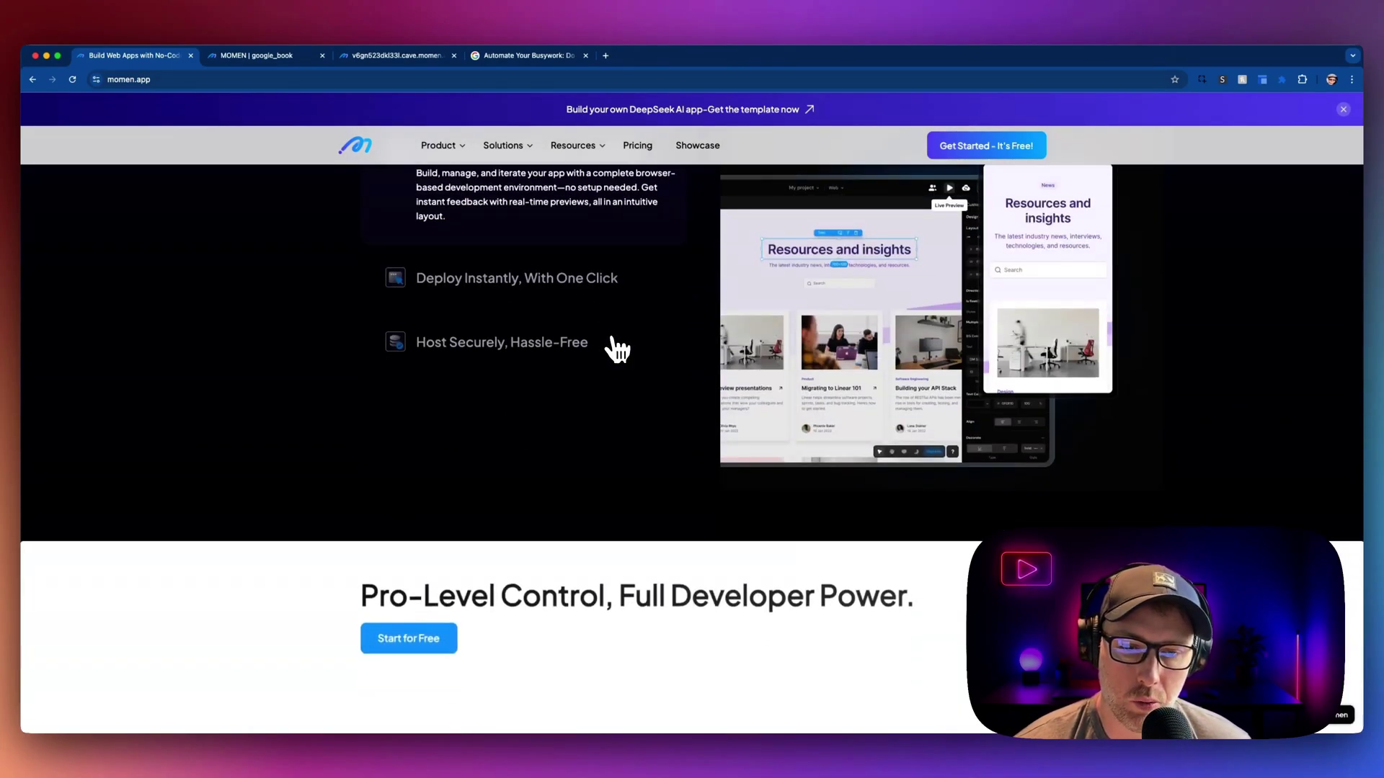
pyautogui.scroll(-5, 618, 346)
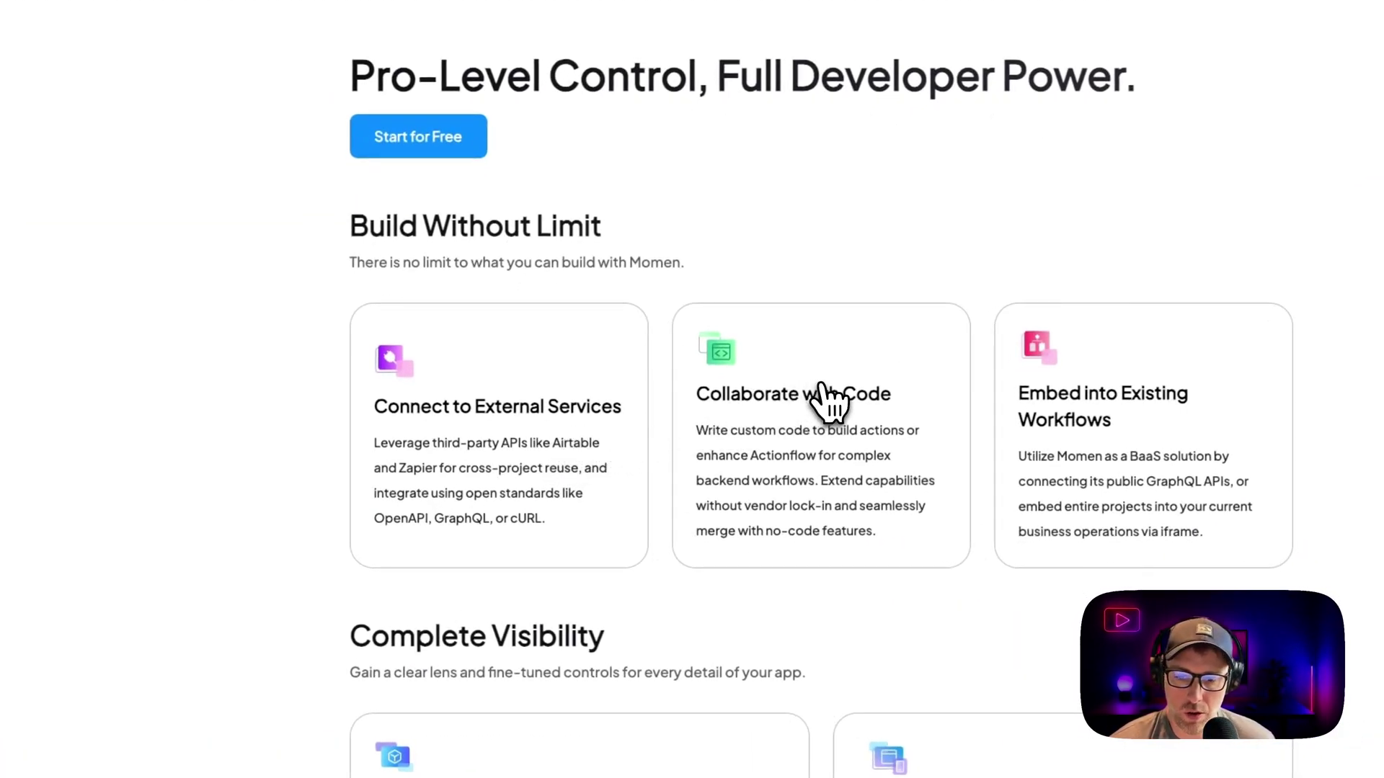
pyautogui.scroll(-4, 828, 402)
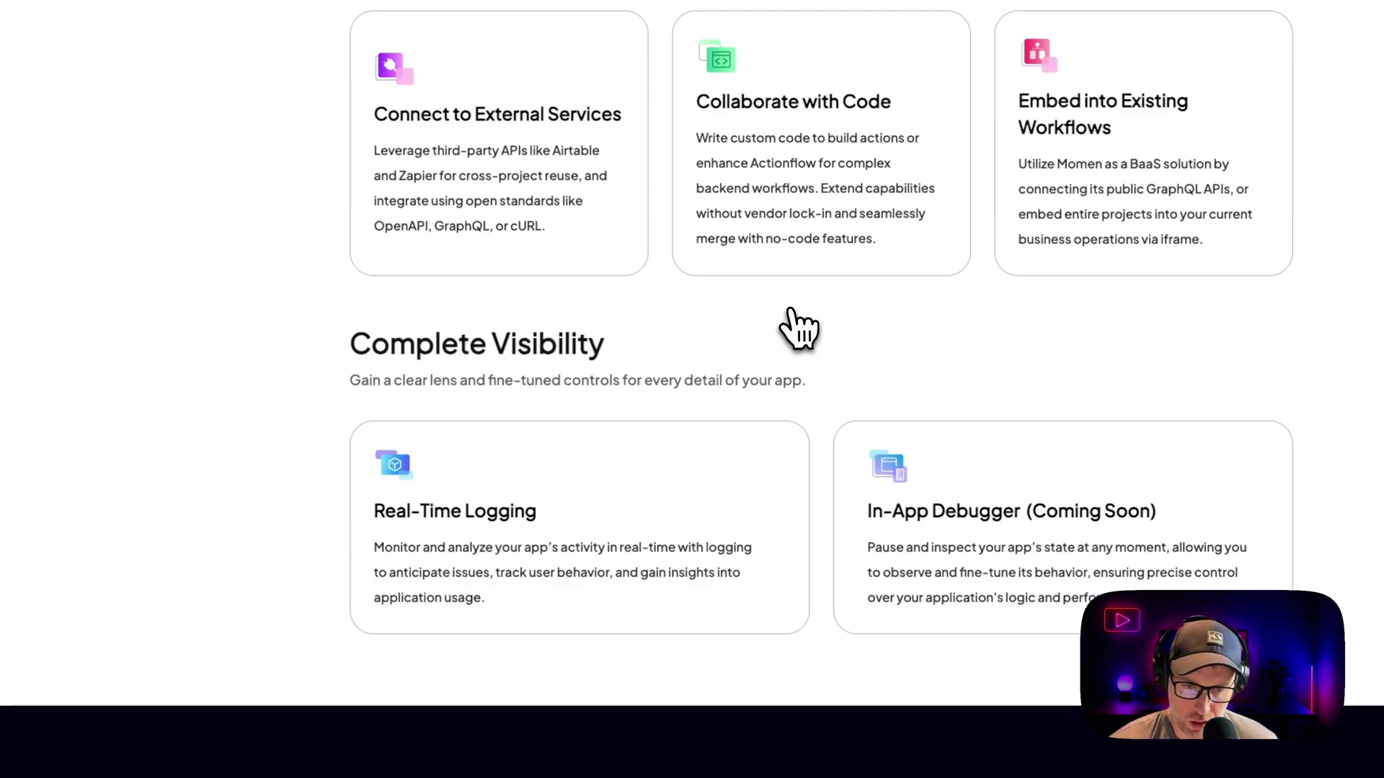
pyautogui.scroll(-4, 425, 533)
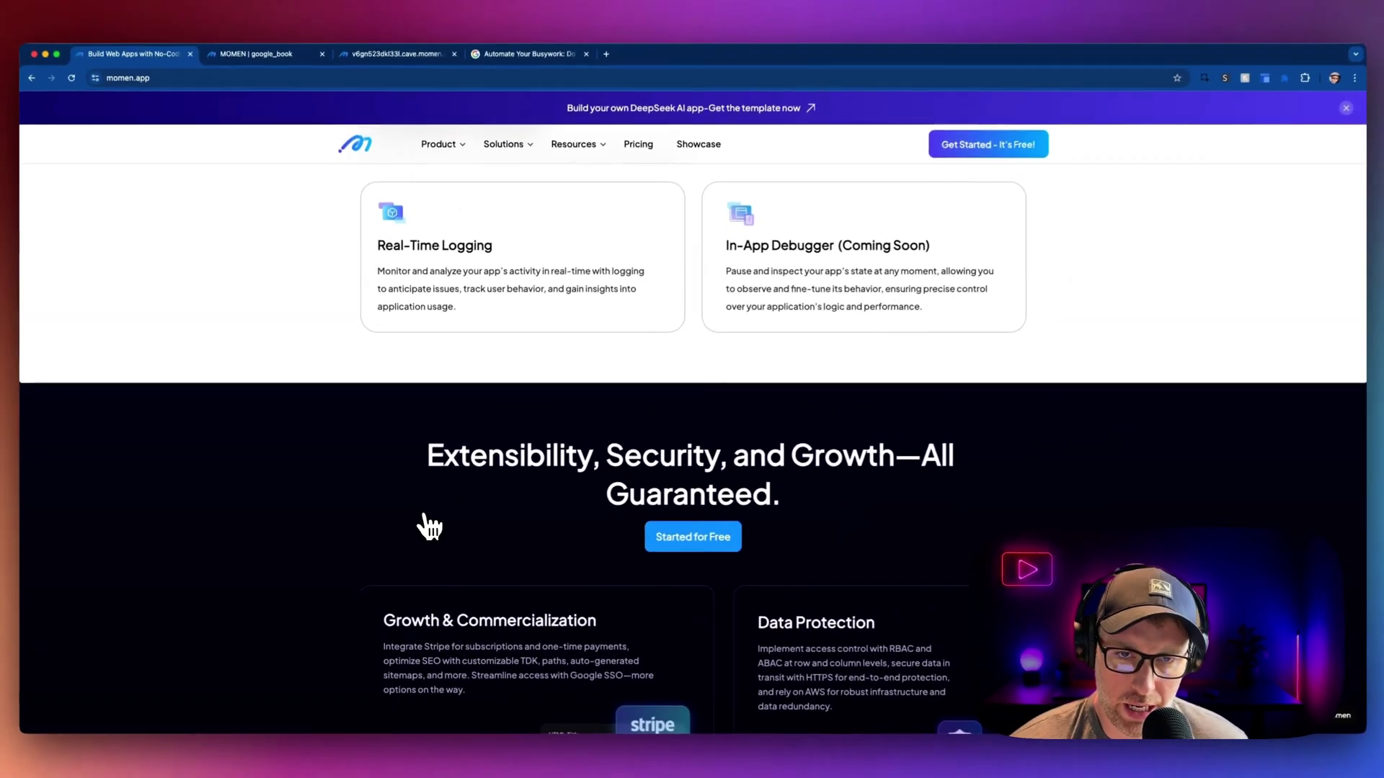
pyautogui.moveTo(452, 50)
pyautogui.click(468, 207)
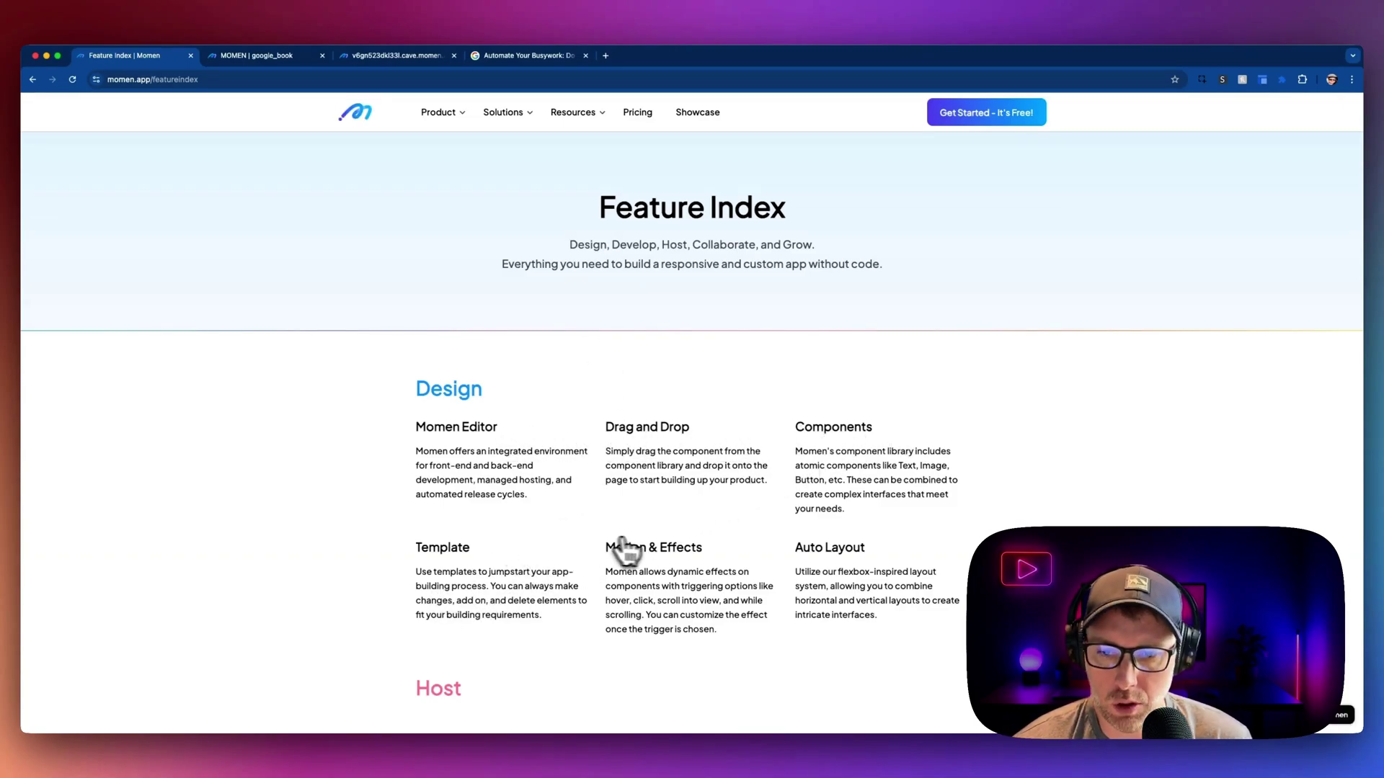
pyautogui.scroll(-4, 655, 526)
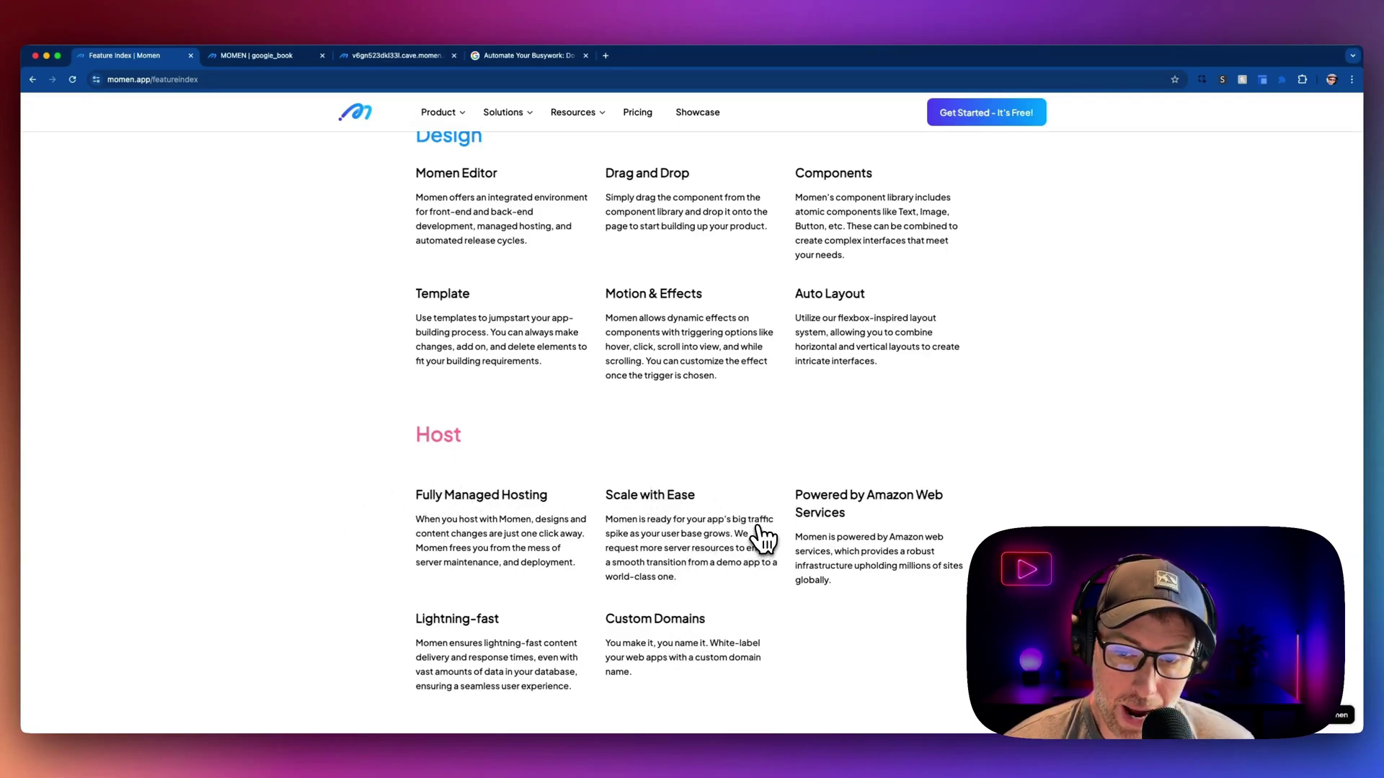
pyautogui.scroll(-3, 762, 537)
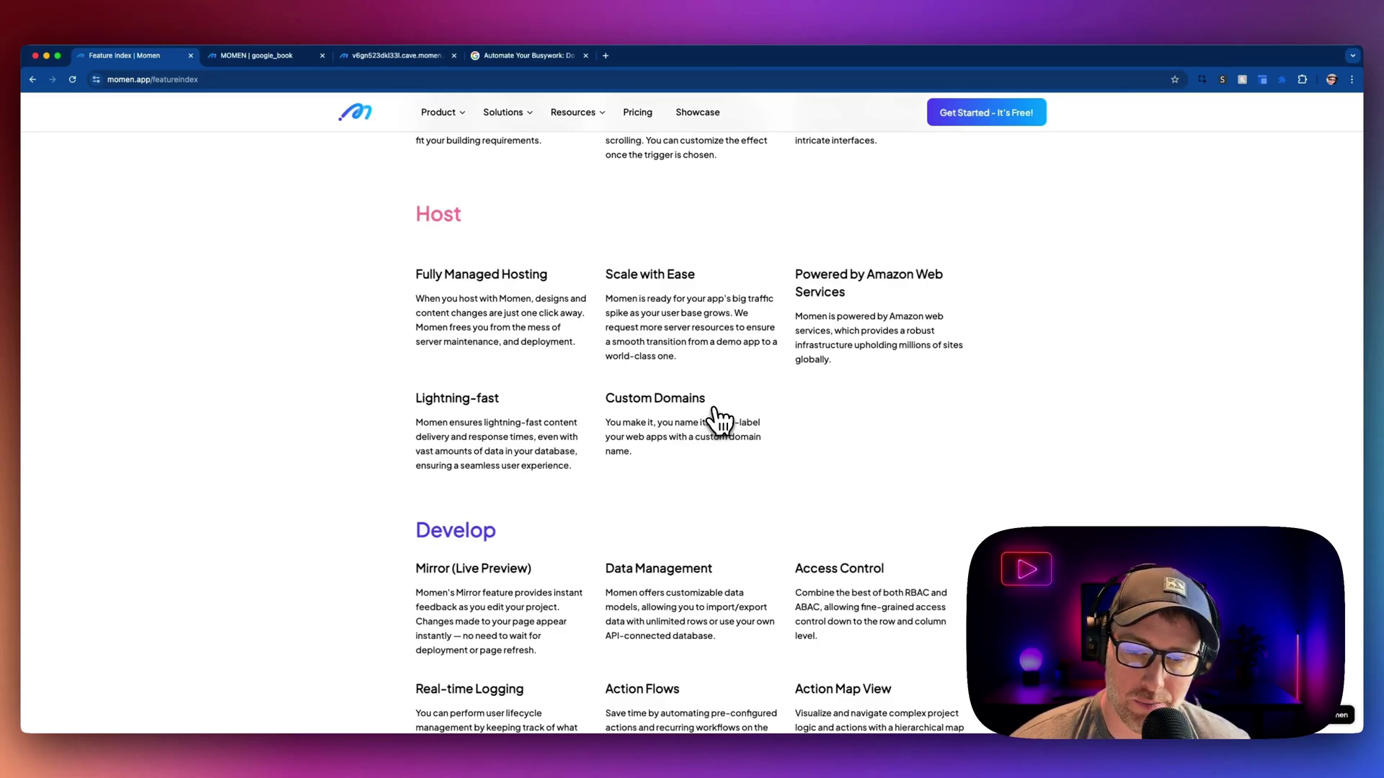
pyautogui.scroll(-3, 718, 420)
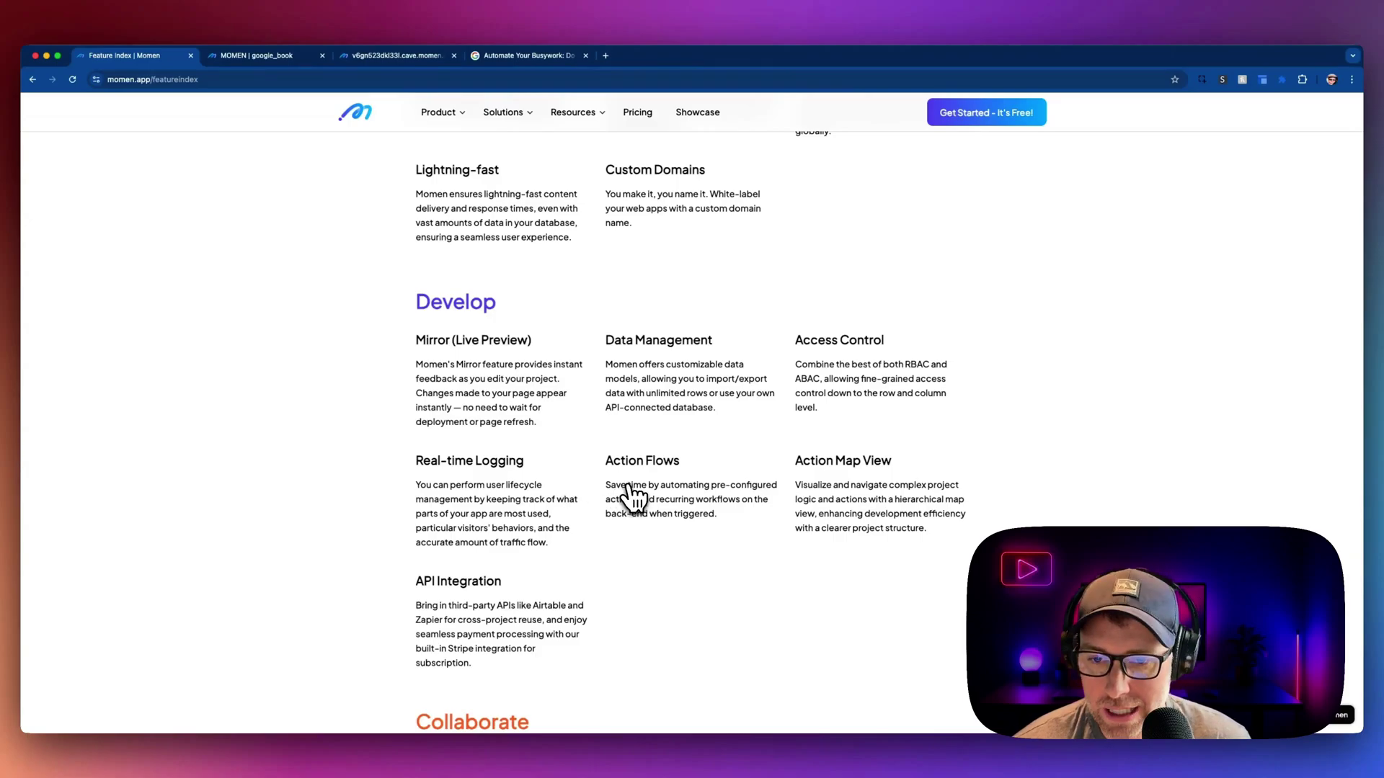
pyautogui.scroll(-5, 634, 497)
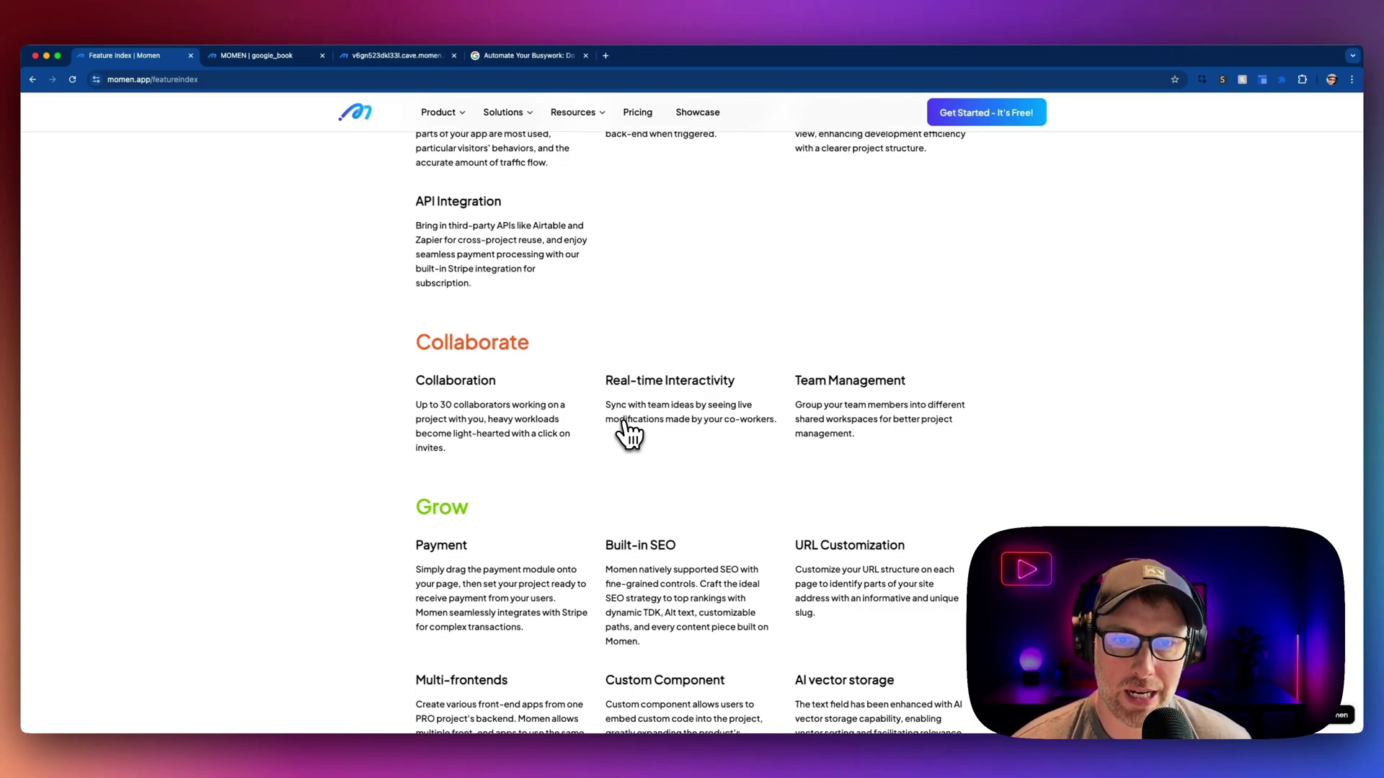
# Open the google_book app, sign in, and pick Non-fiction and History as favourite book types.
pyautogui.click(258, 57)
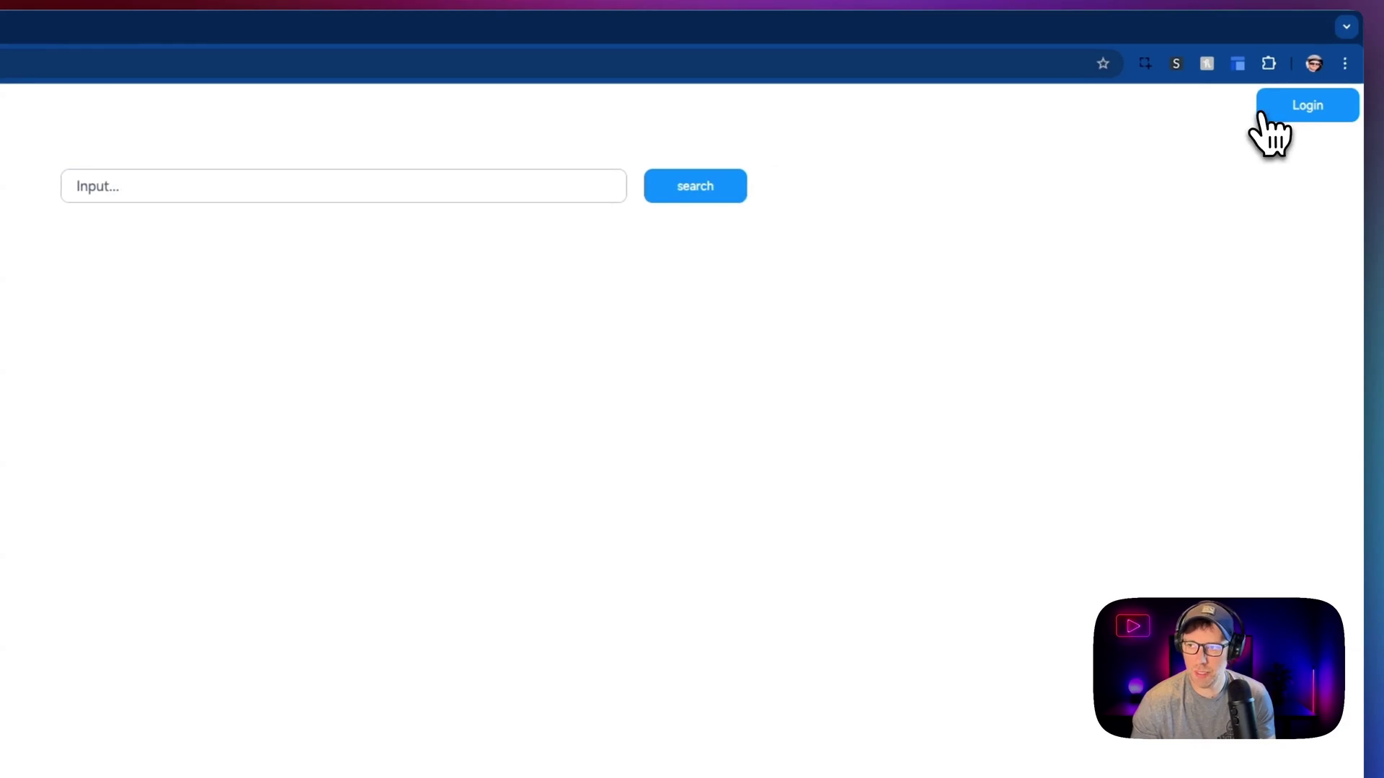
pyautogui.click(1267, 114)
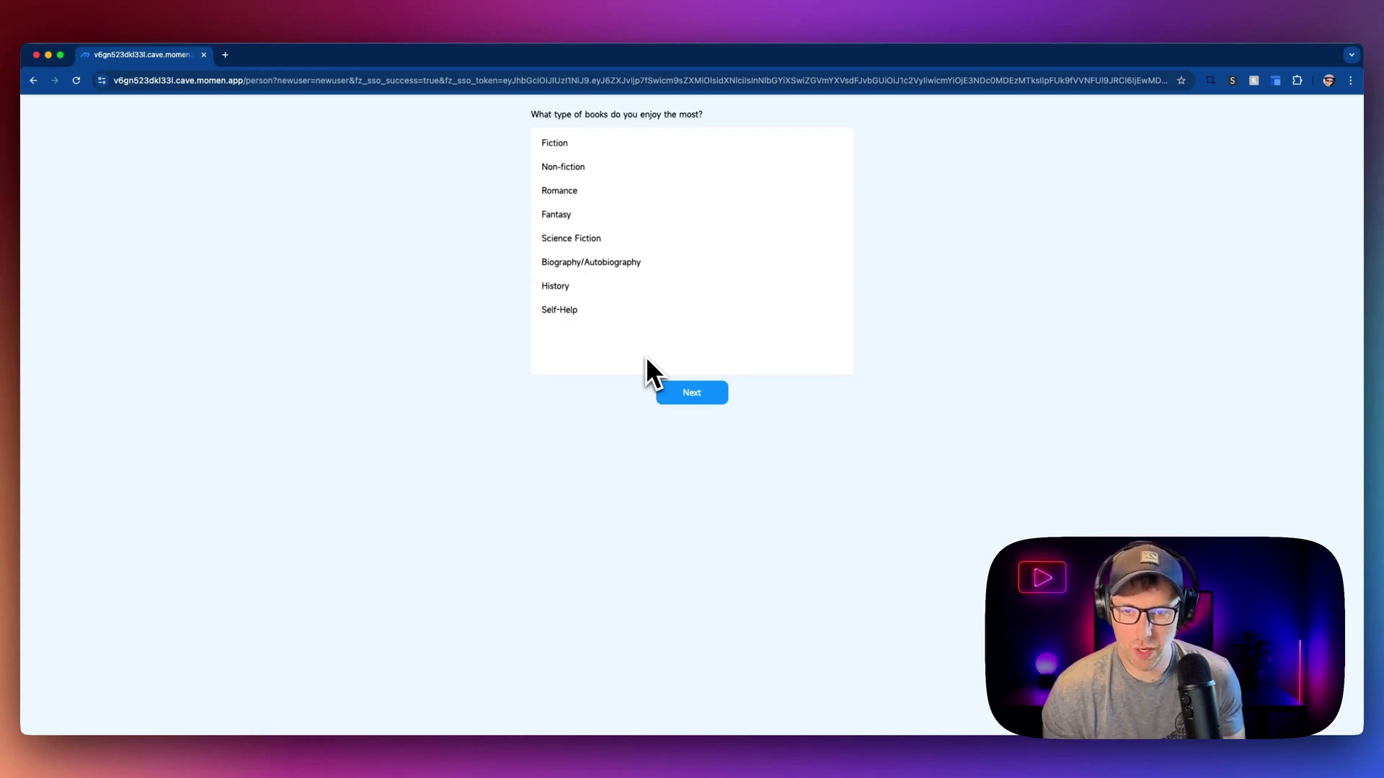
pyautogui.click(563, 166)
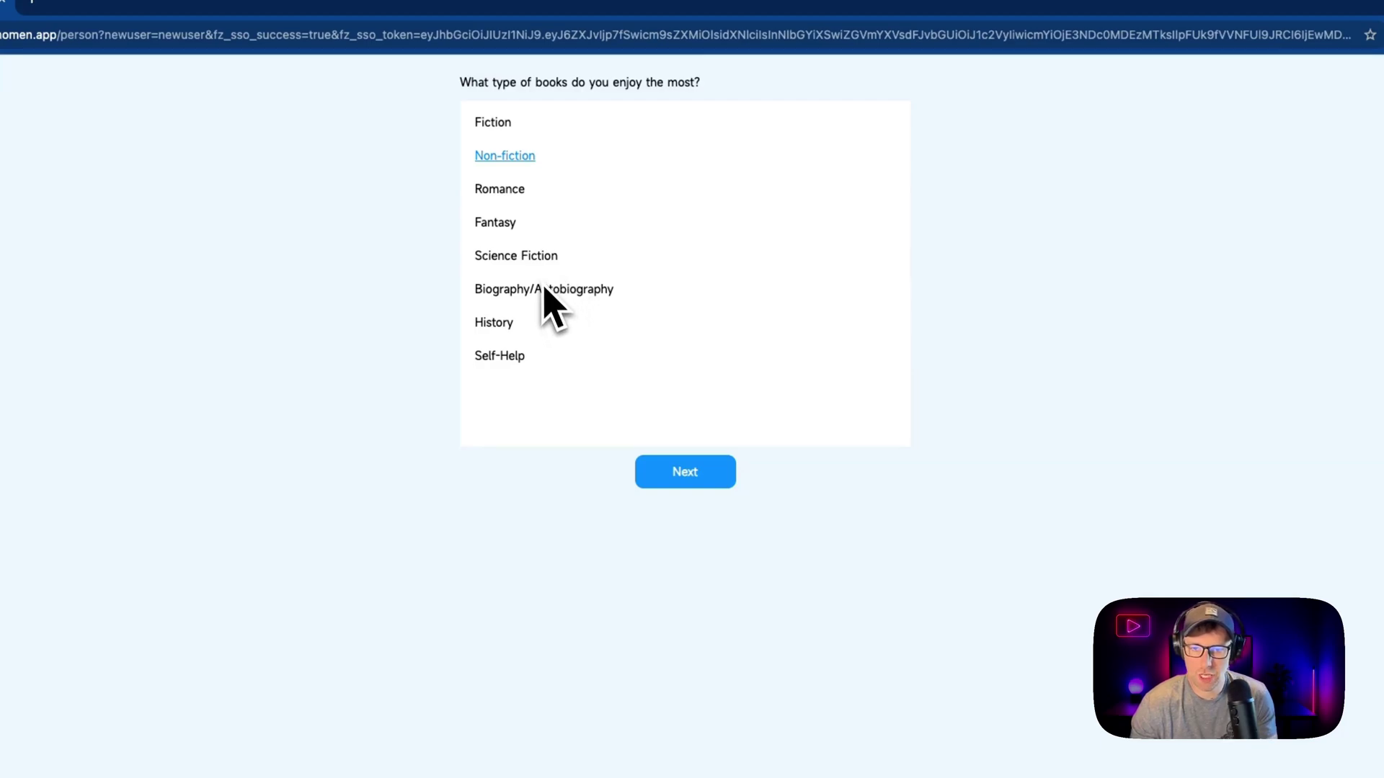
pyautogui.click(494, 322)
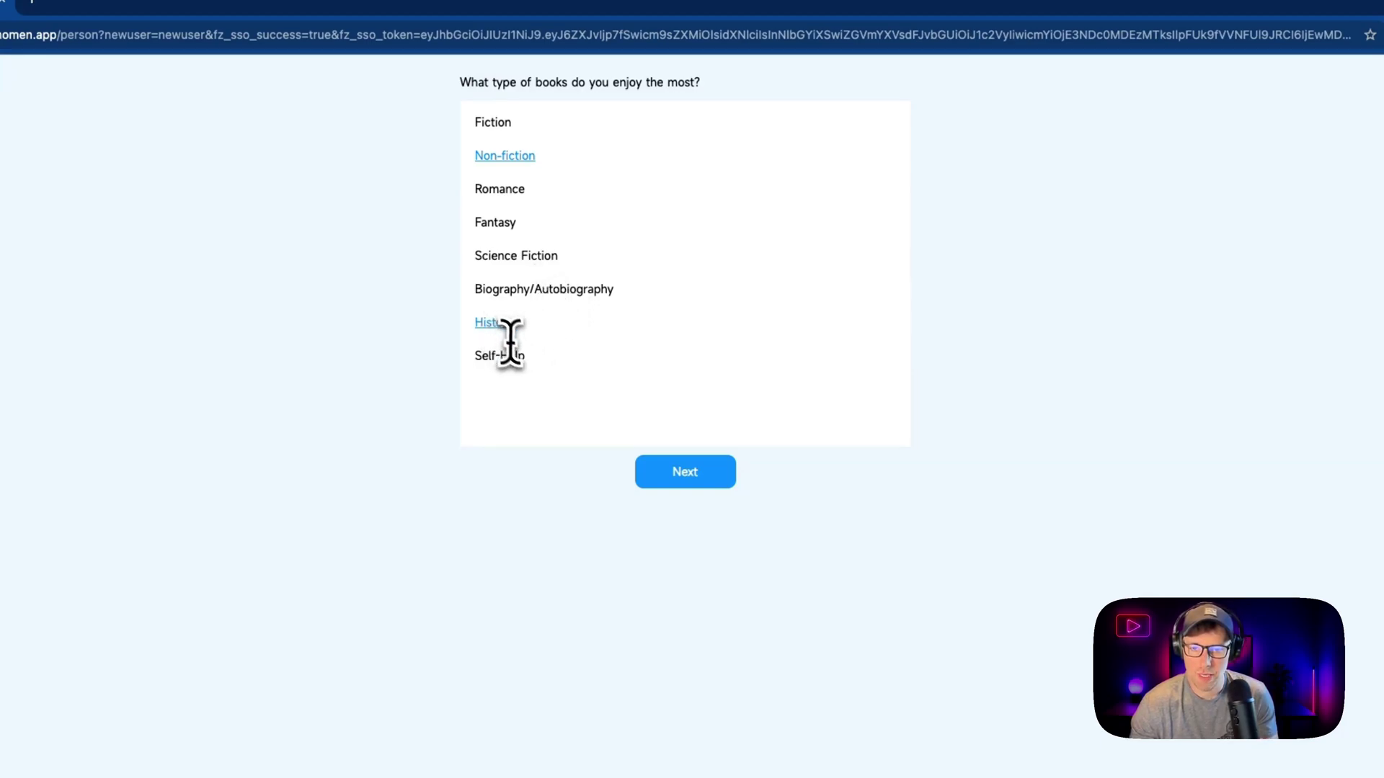
pyautogui.click(681, 473)
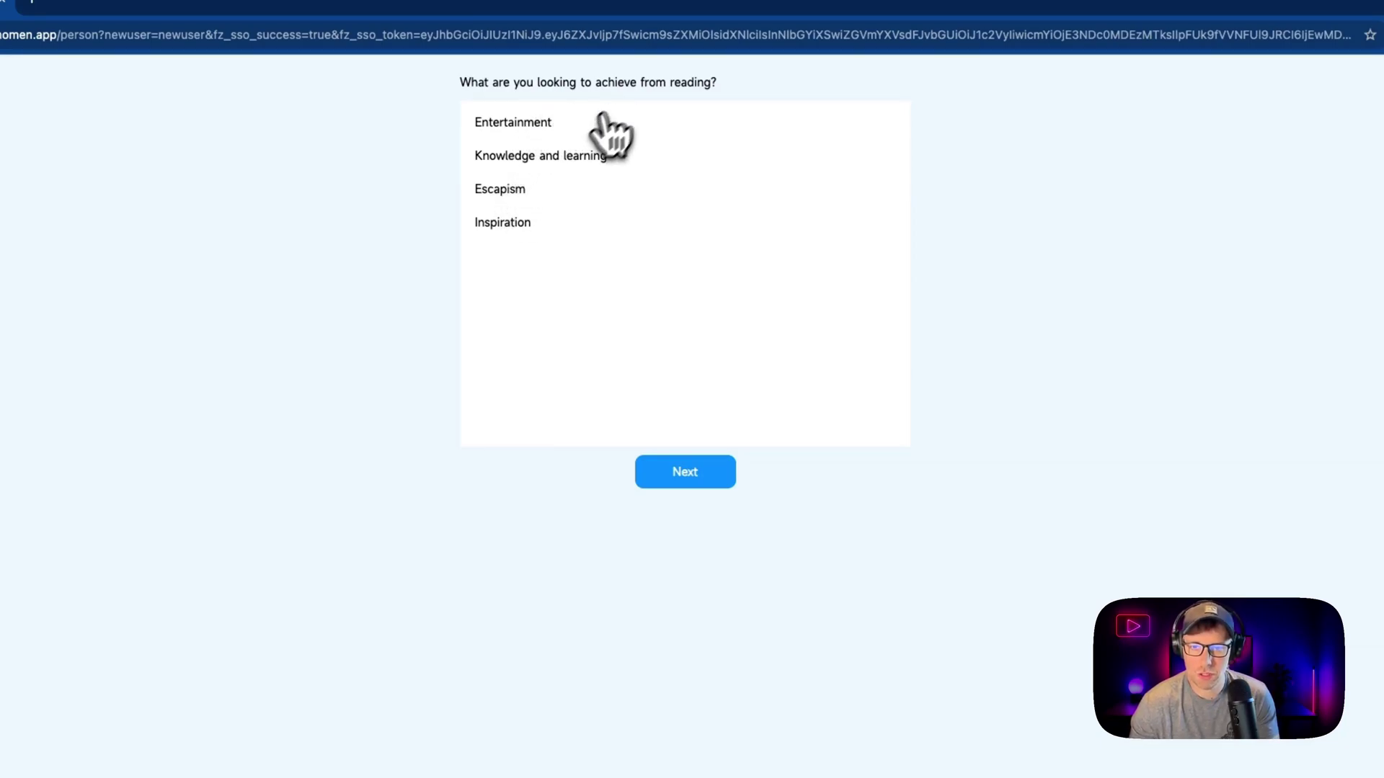
# Choose Knowledge and learning and Inspiration as reading goals, and Medium (200-400 pages) as book length.
pyautogui.click(516, 155)
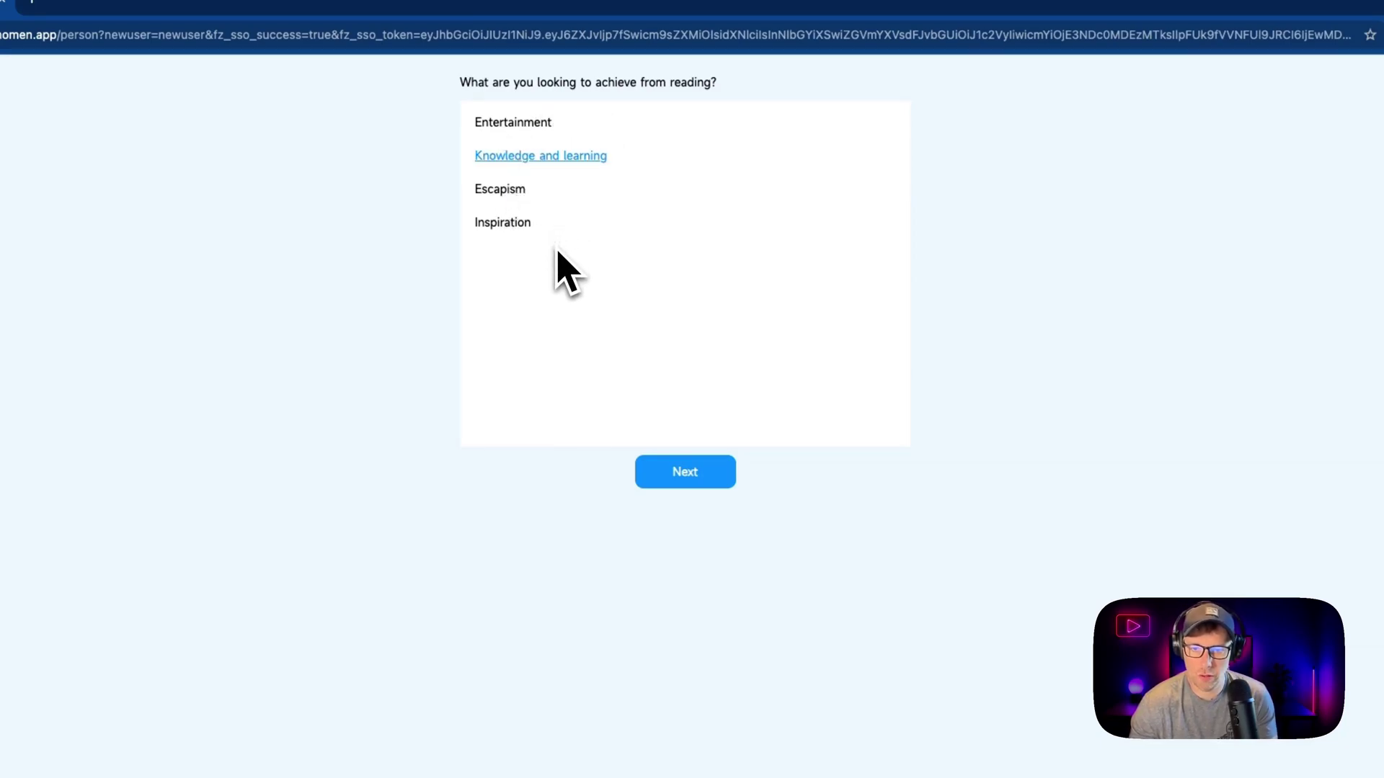
pyautogui.click(508, 222)
pyautogui.click(685, 476)
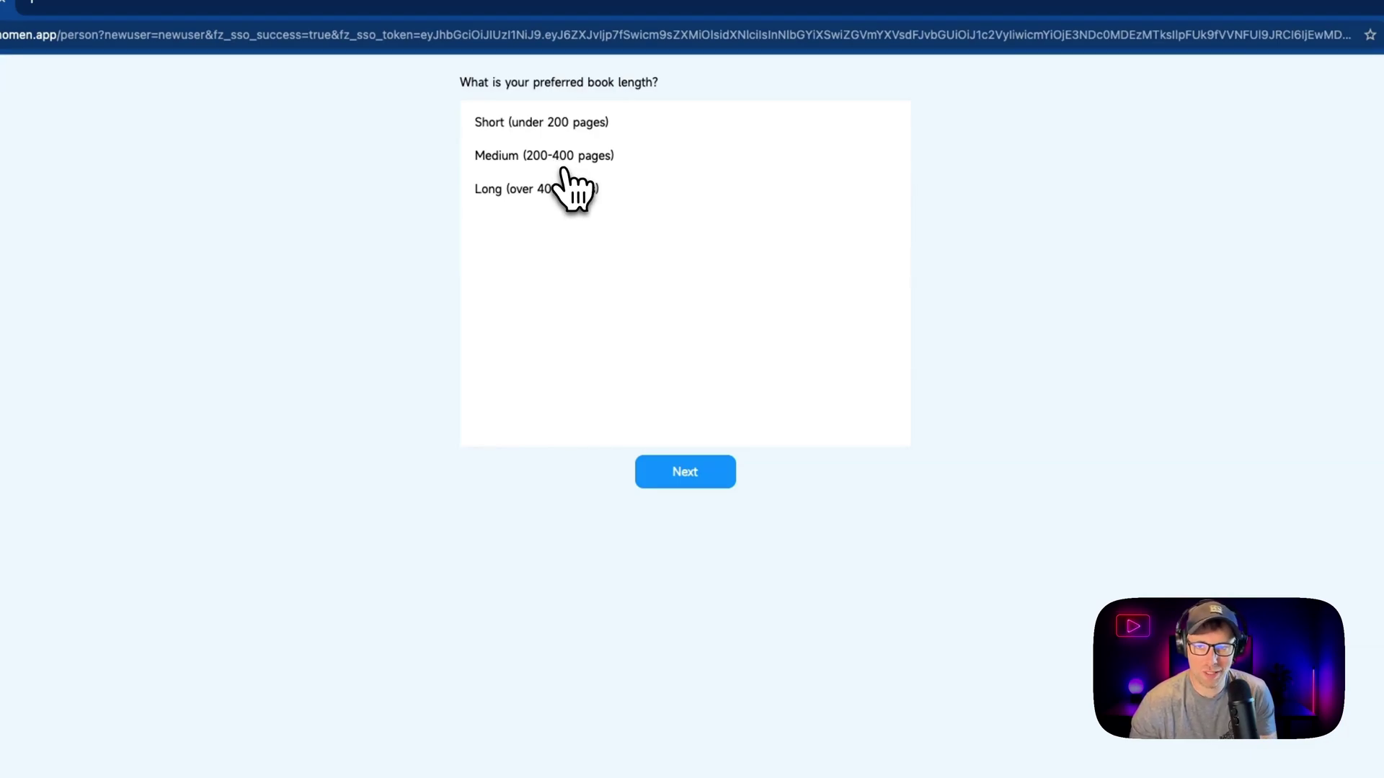
pyautogui.click(556, 153)
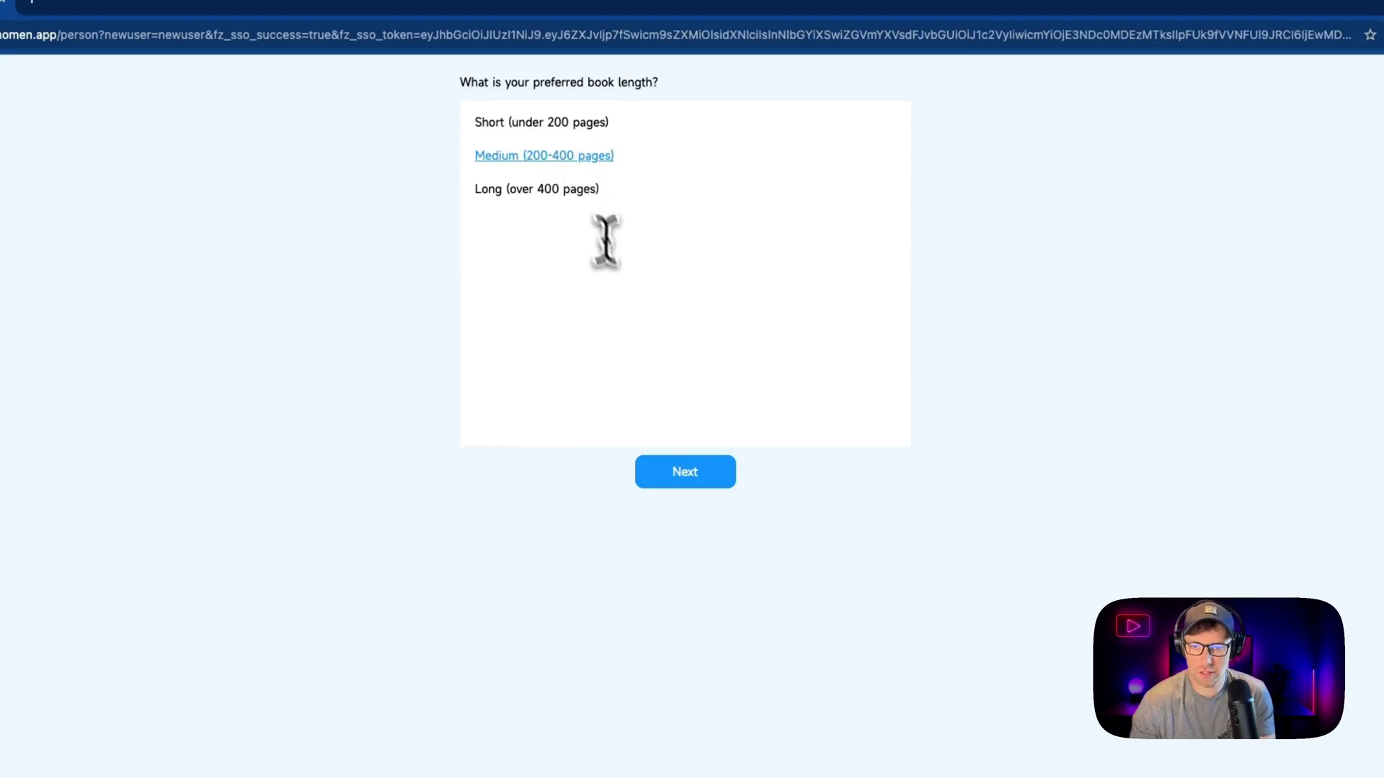
pyautogui.click(681, 473)
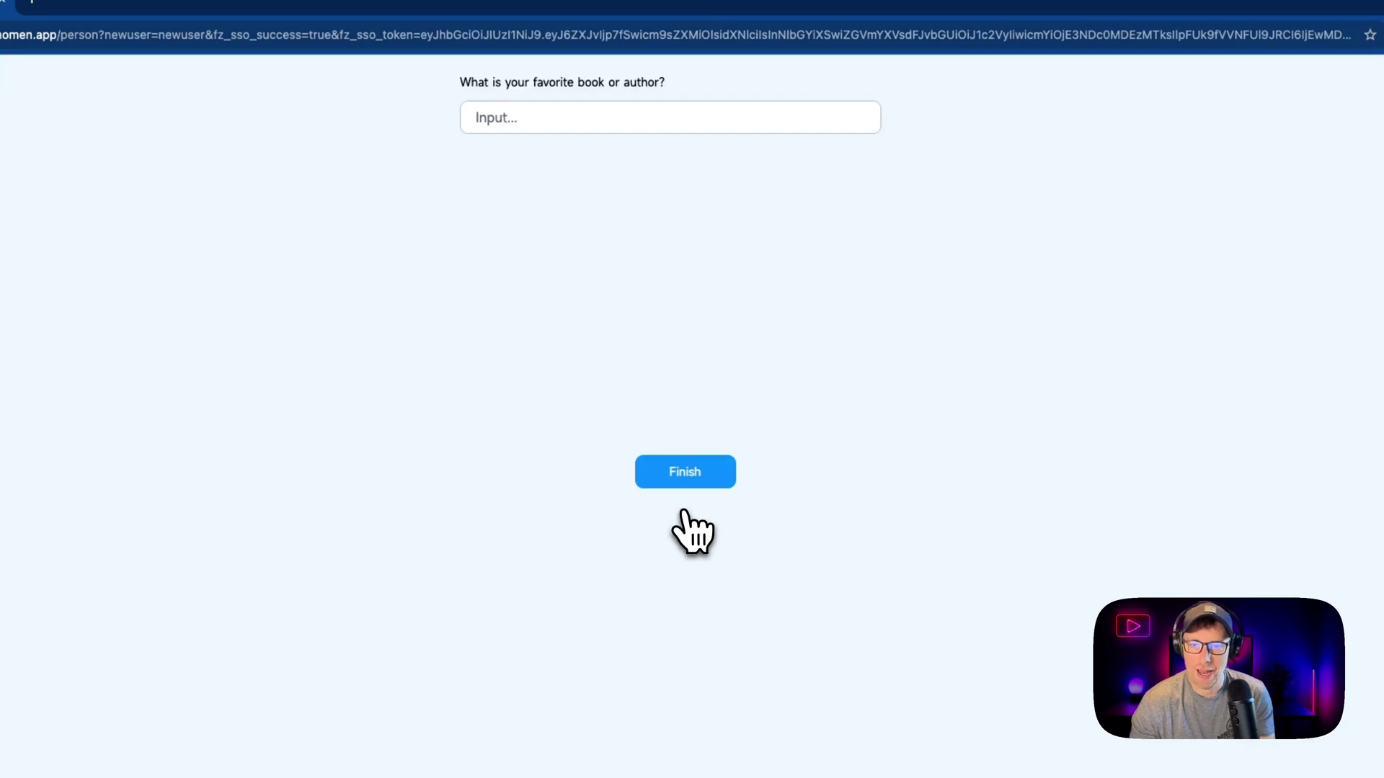
# Give 'shadow divers' as the favourite book and finish onboarding.
pyautogui.click(571, 128)
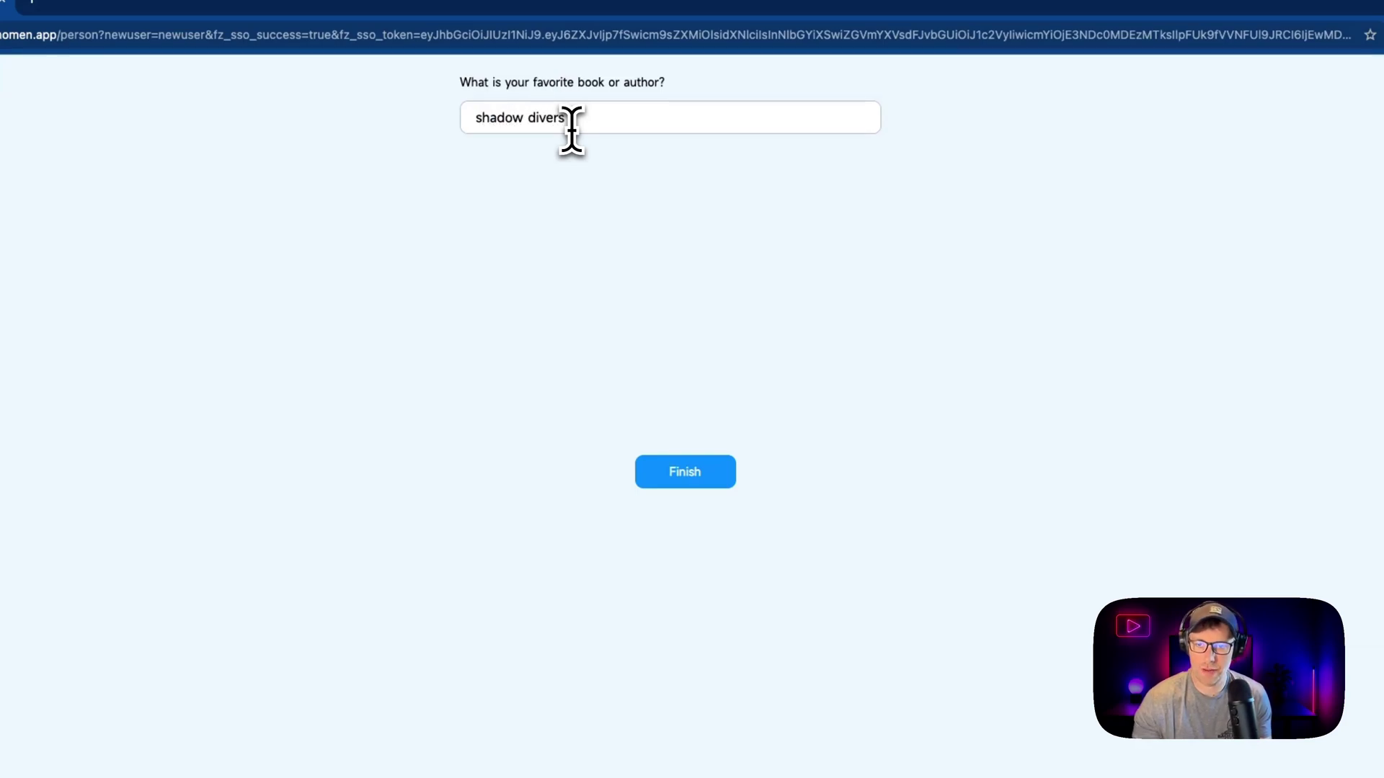
pyautogui.click(688, 476)
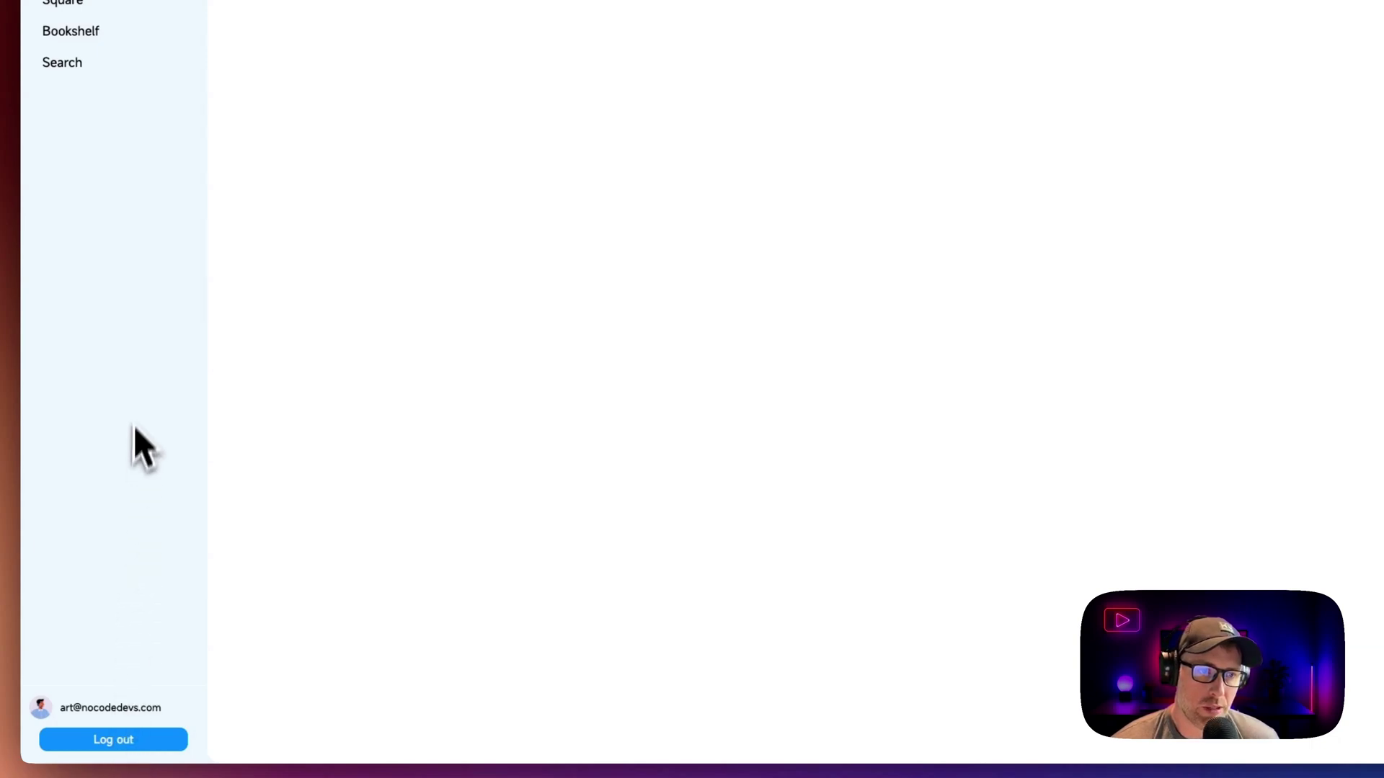
# Search Readiverse for 'deep work' and open Cal Newport's book on Google Books.
pyautogui.click(65, 65)
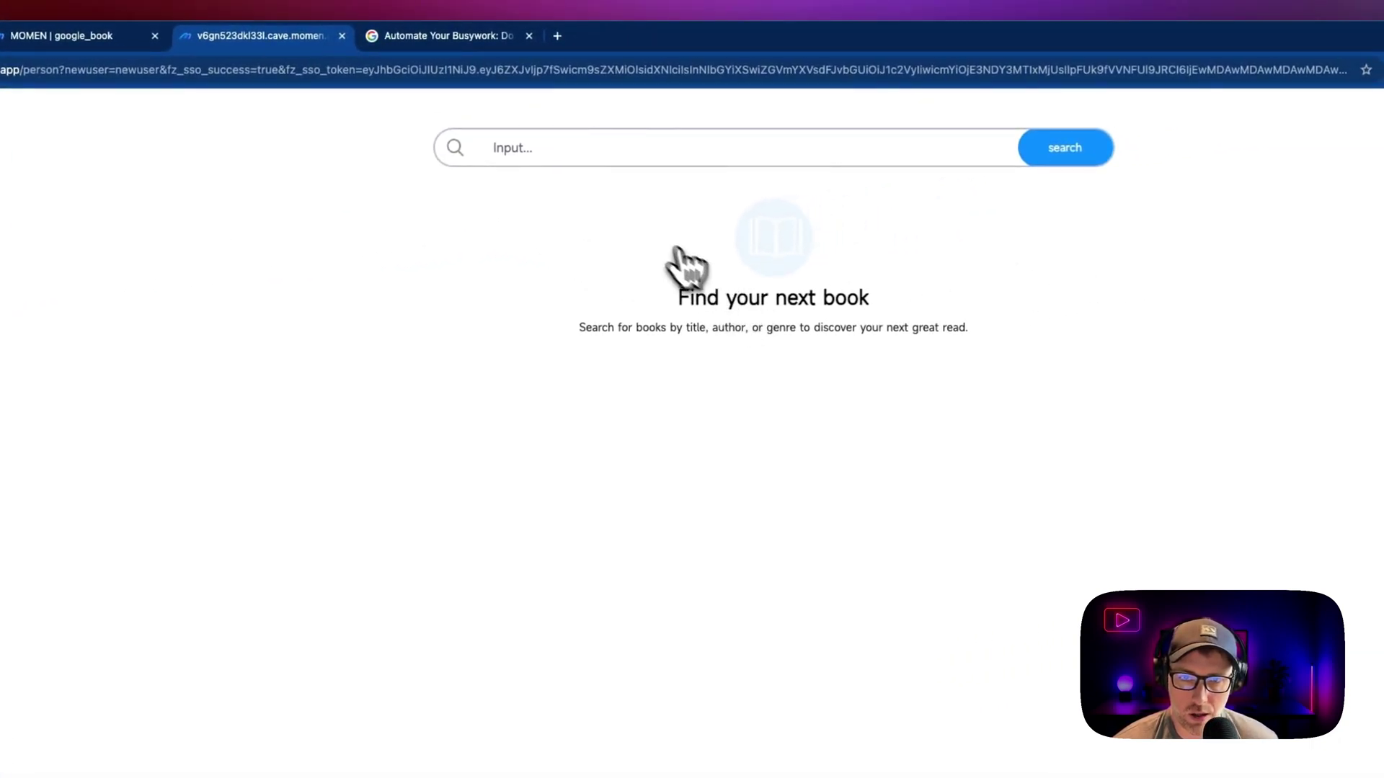
pyautogui.click(600, 154)
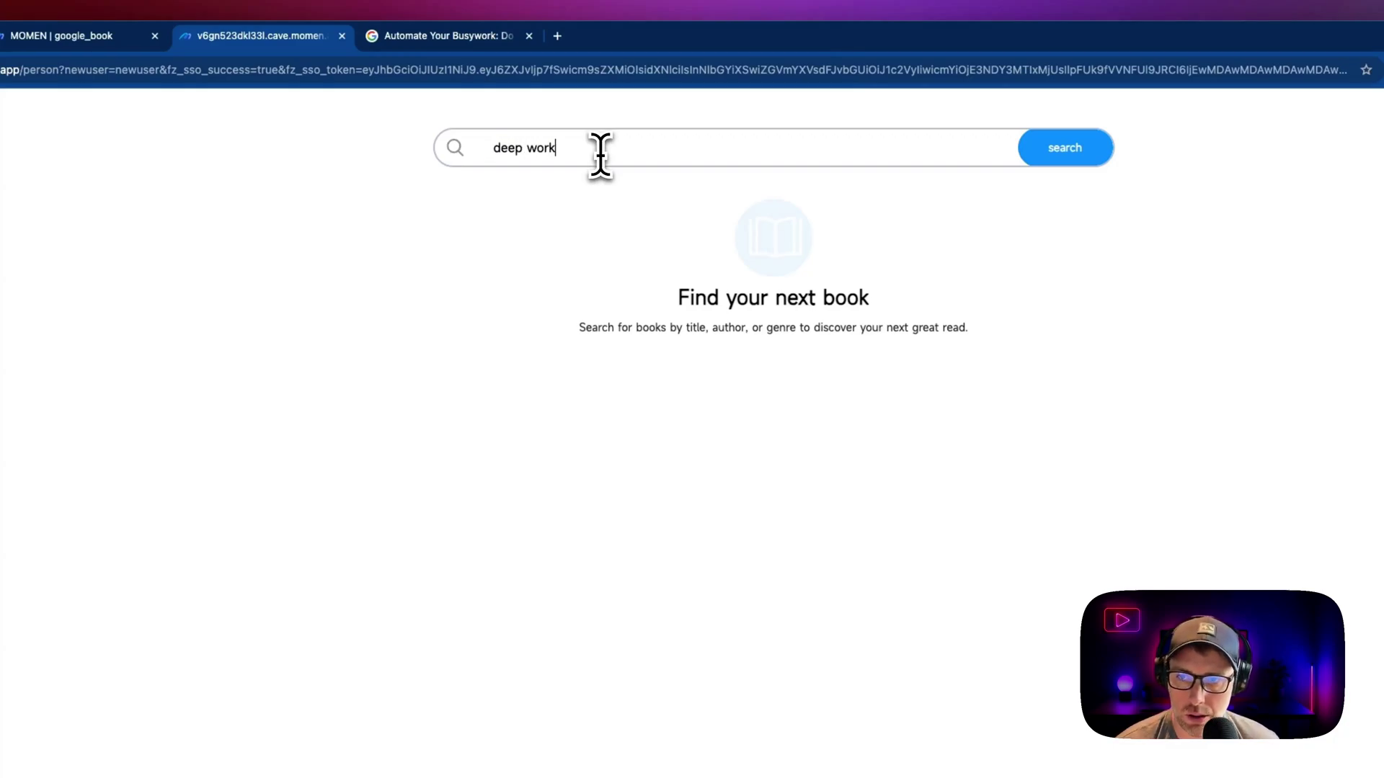
pyautogui.click(1067, 151)
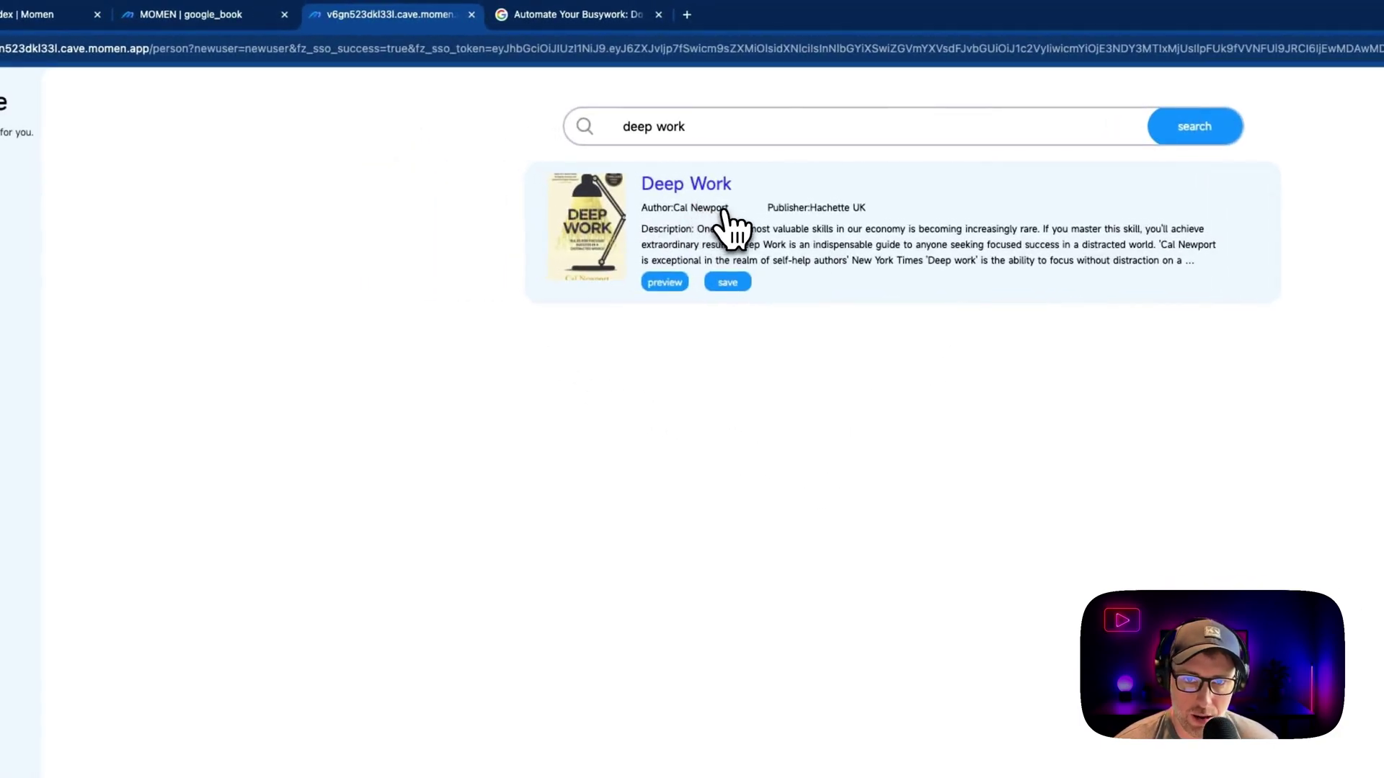
pyautogui.click(664, 282)
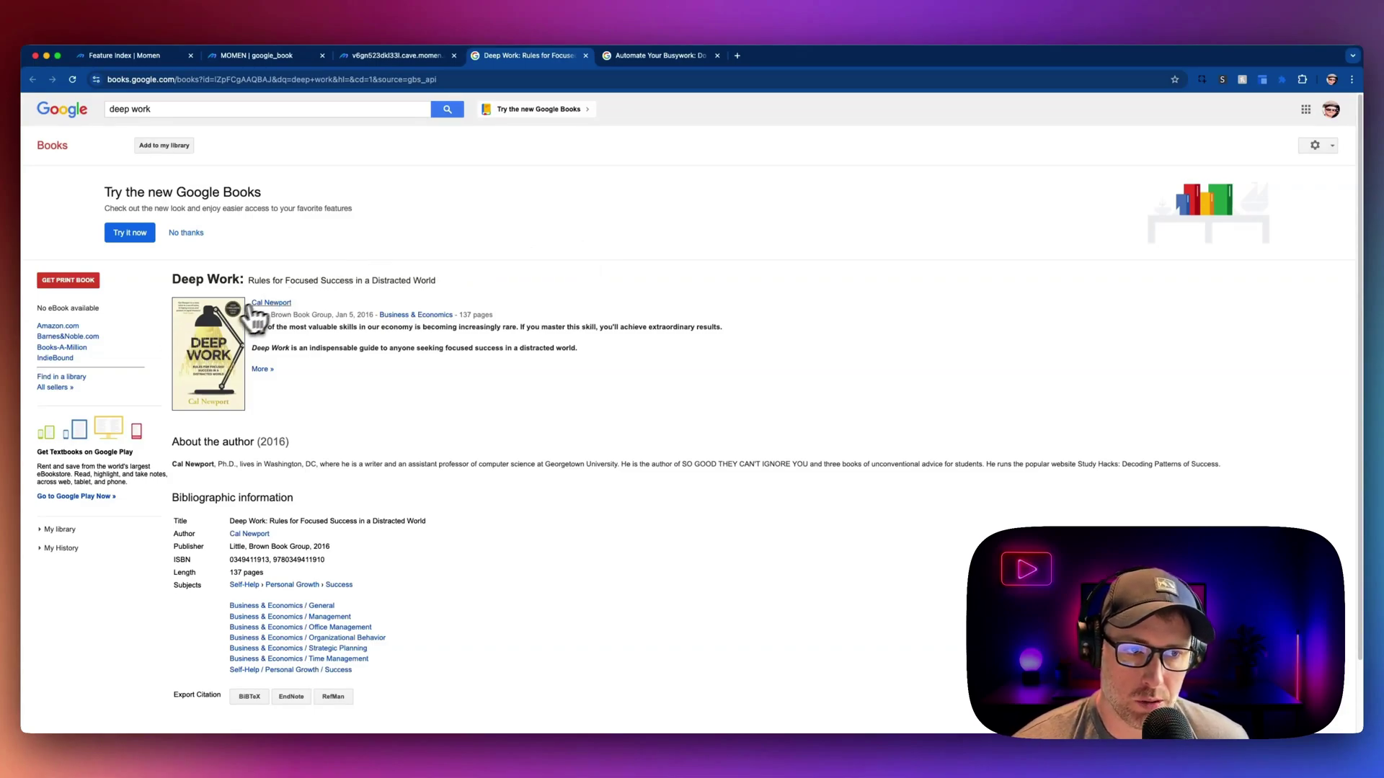
# Save Deep Work from the search results and set its Bookshelf status to Reading.
pyautogui.click(405, 58)
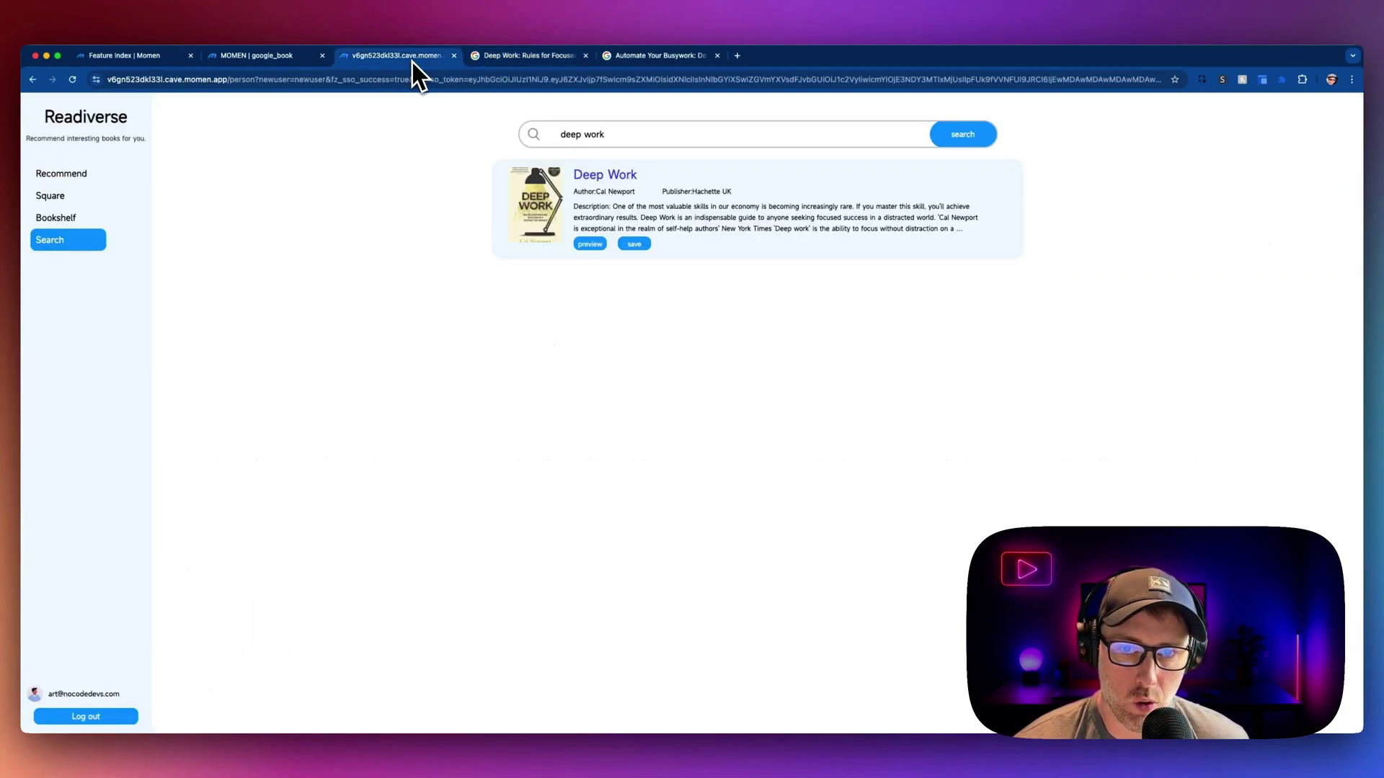
pyautogui.click(634, 245)
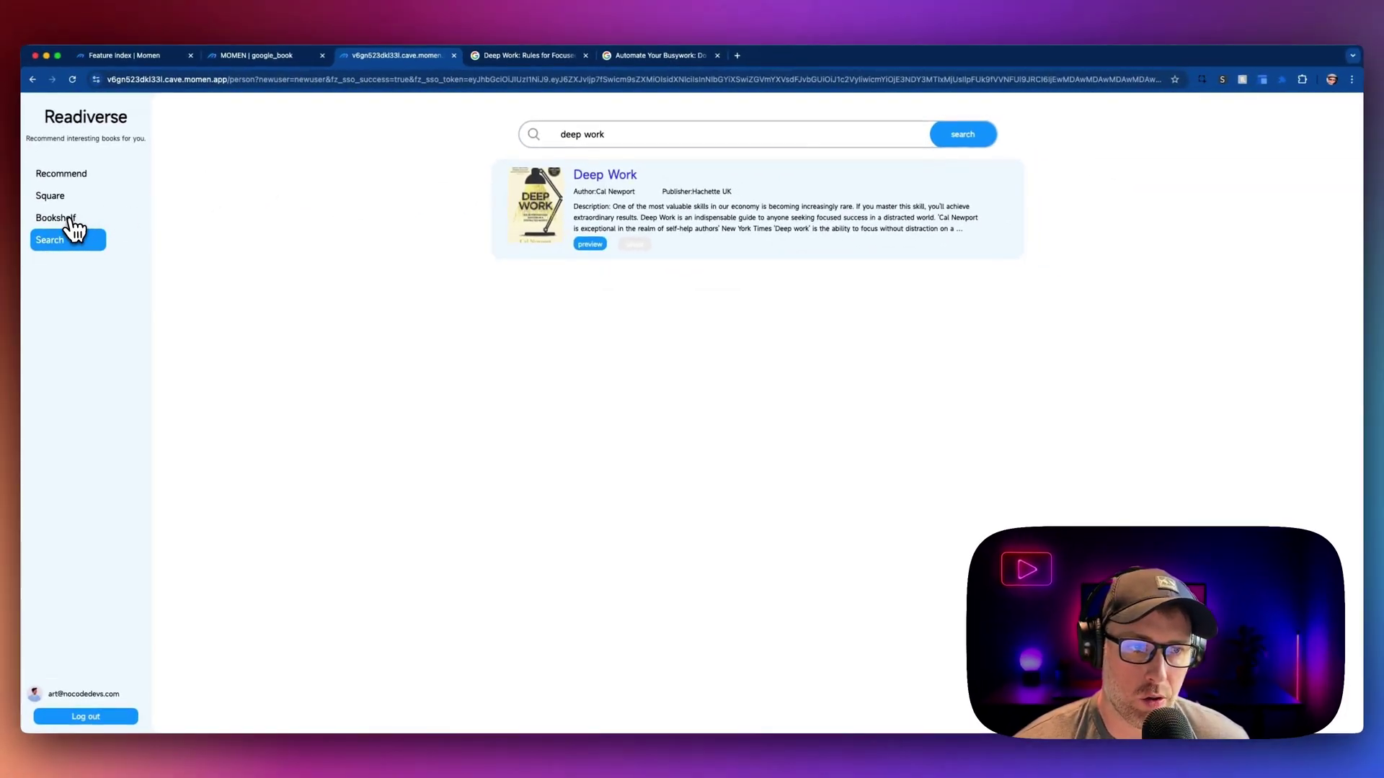
pyautogui.click(35, 234)
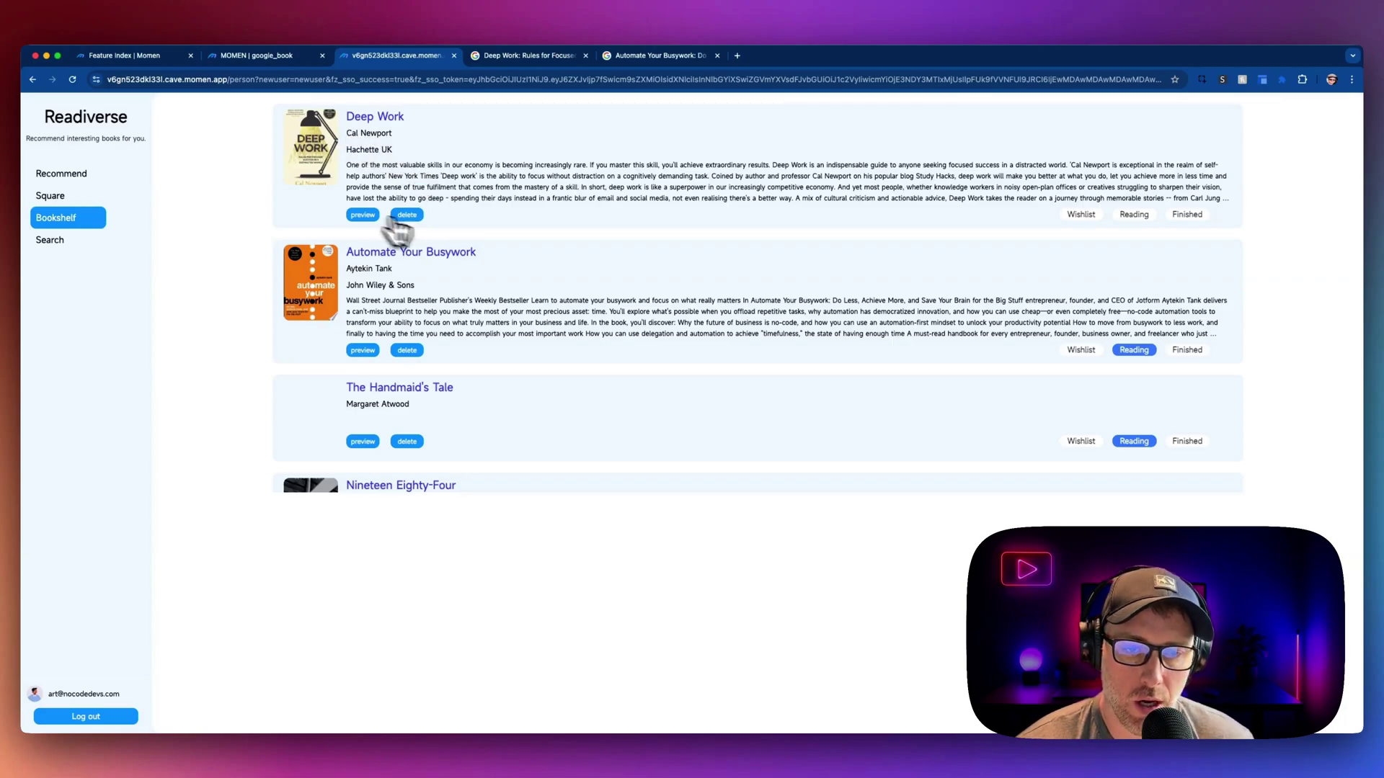
pyautogui.scroll(-5, 433, 281)
pyautogui.scroll(-2, 477, 340)
pyautogui.scroll(6, 478, 339)
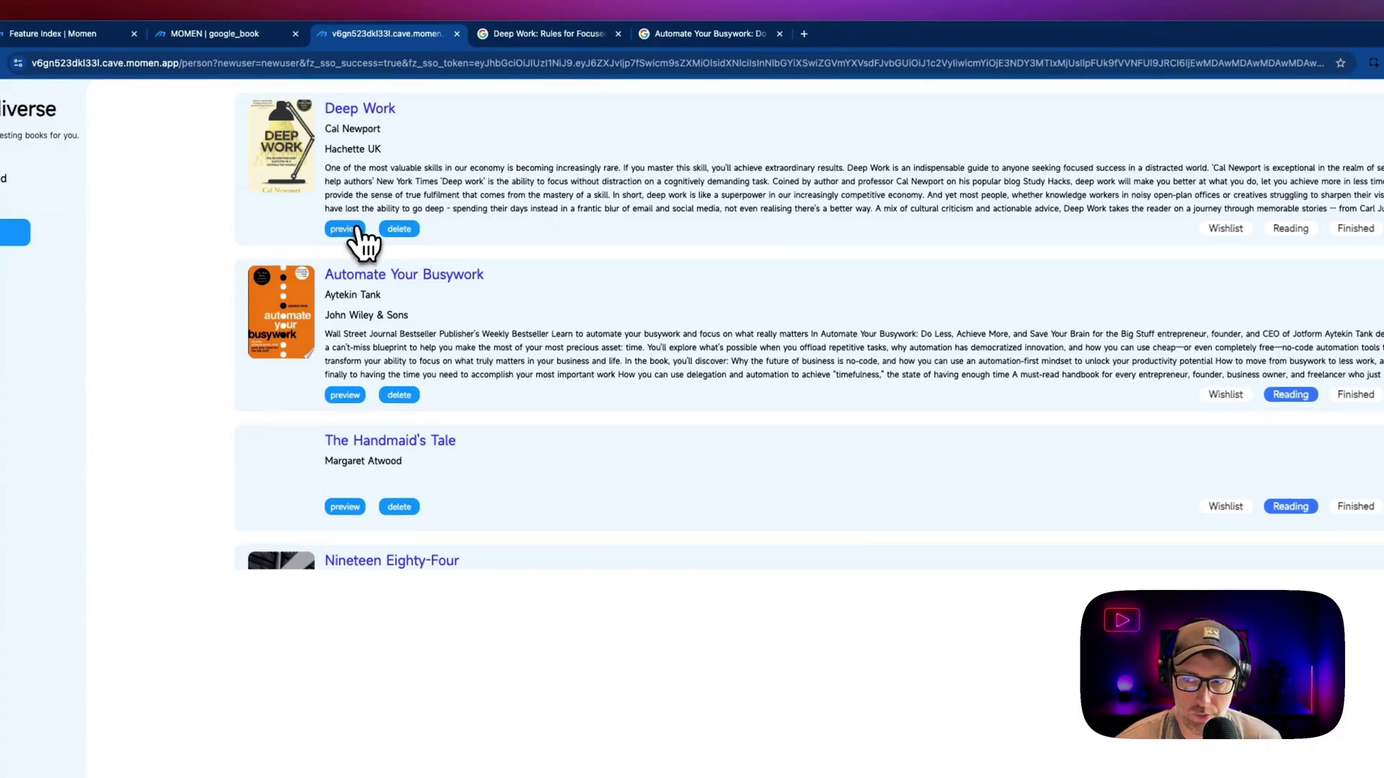
pyautogui.click(1050, 230)
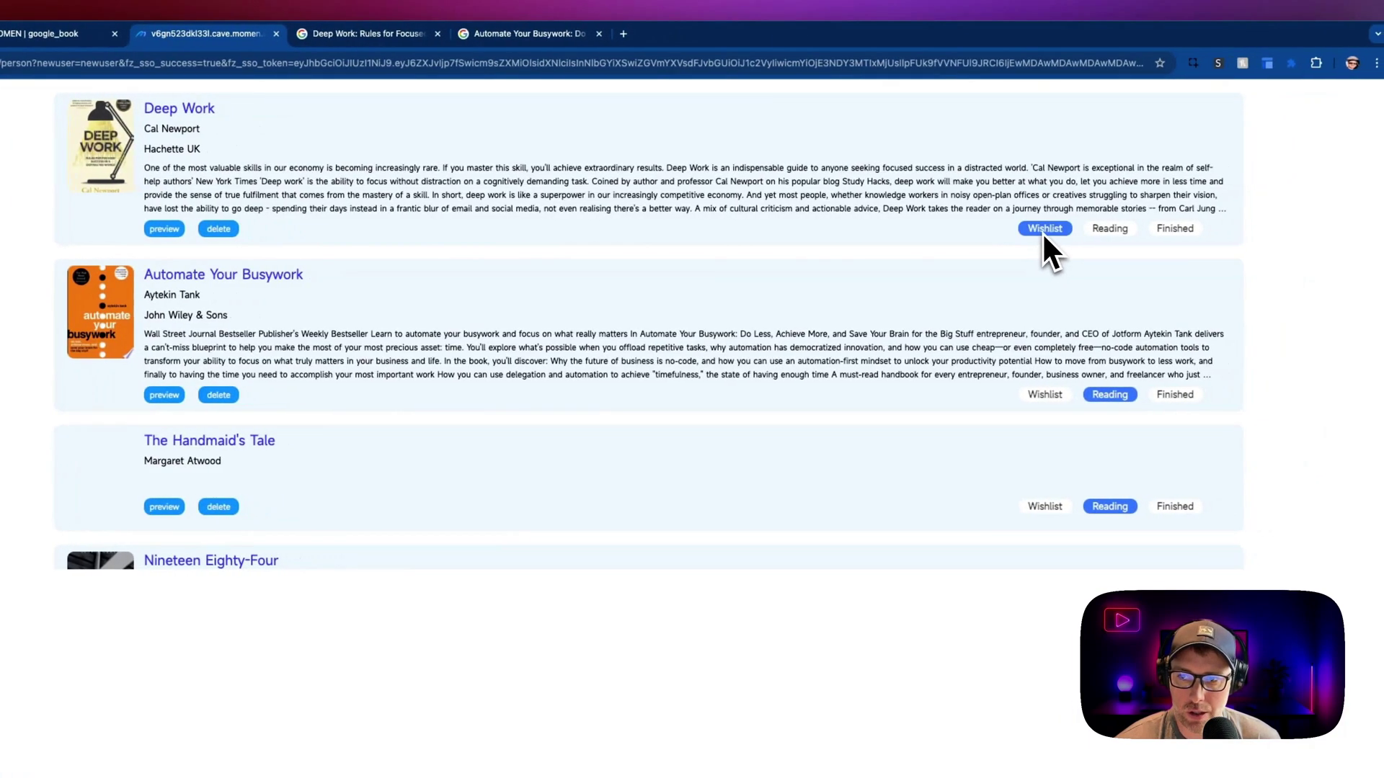
pyautogui.click(1111, 229)
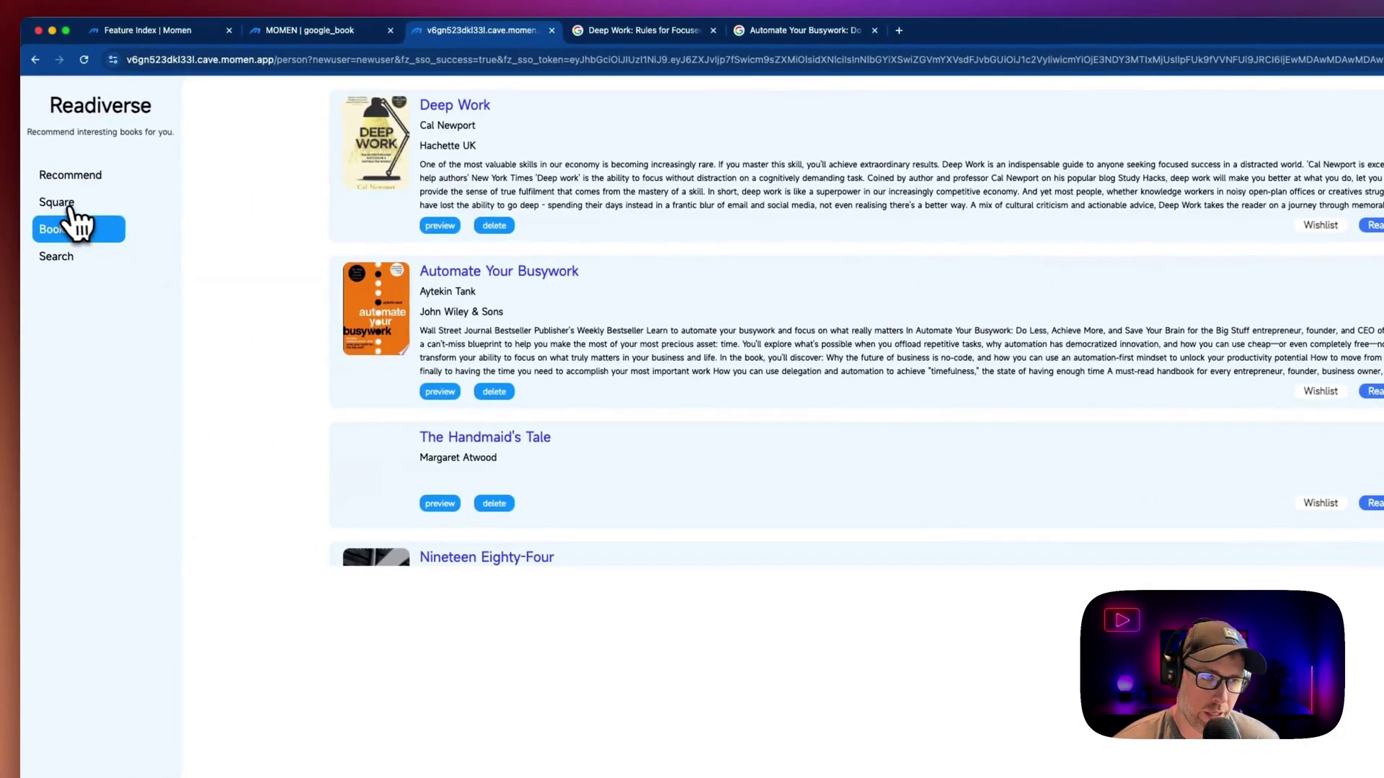
# Scroll the Square reading-plan feed, revisit Search and Bookshelf, then go to Recommend.
pyautogui.click(64, 204)
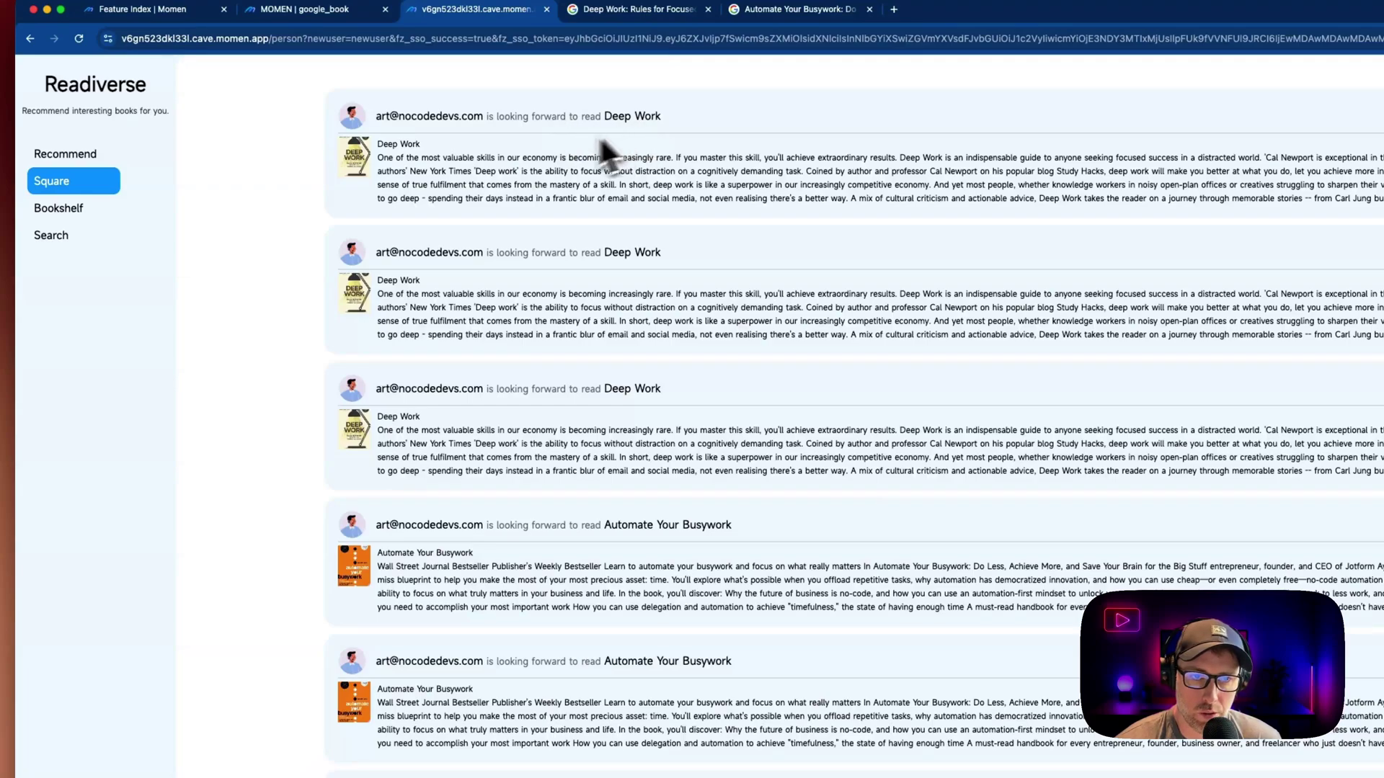
pyautogui.scroll(-6, 464, 180)
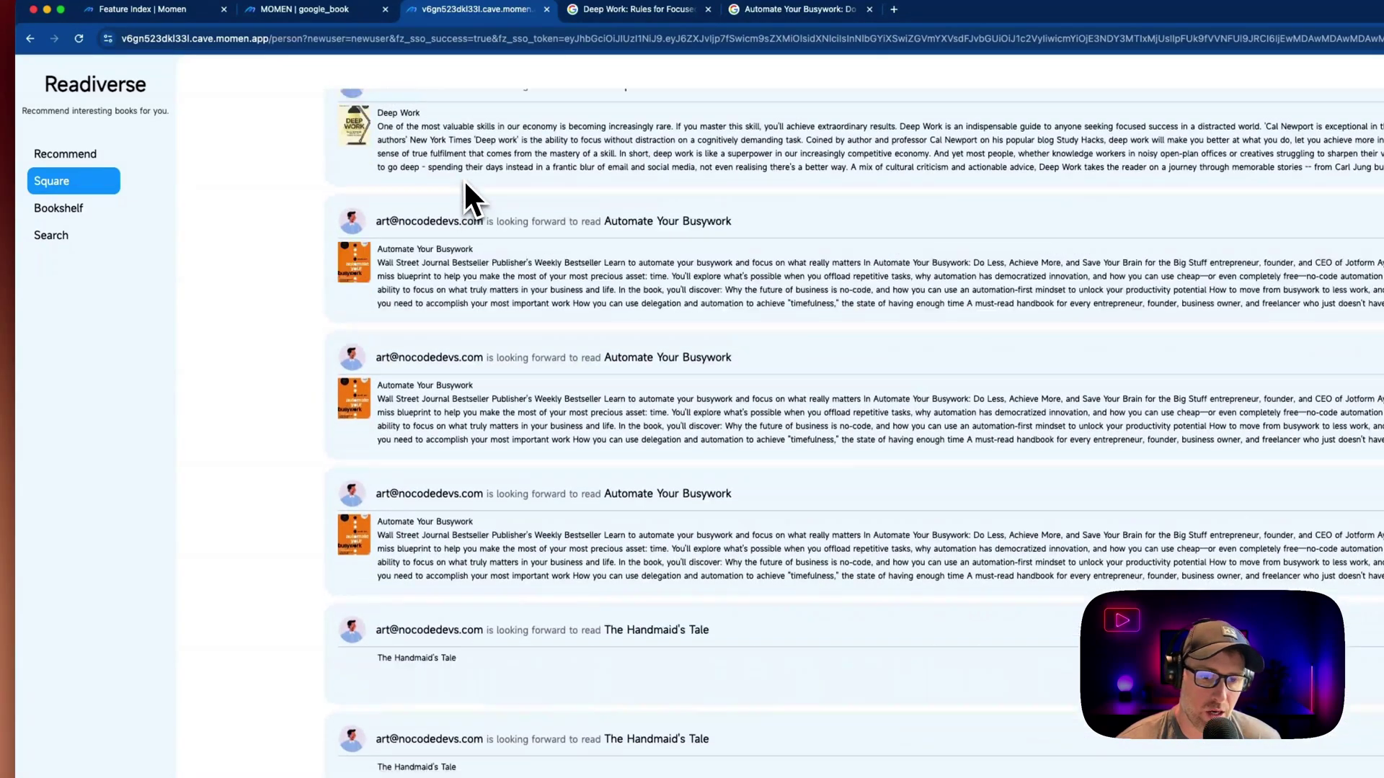
pyautogui.scroll(-1, 470, 533)
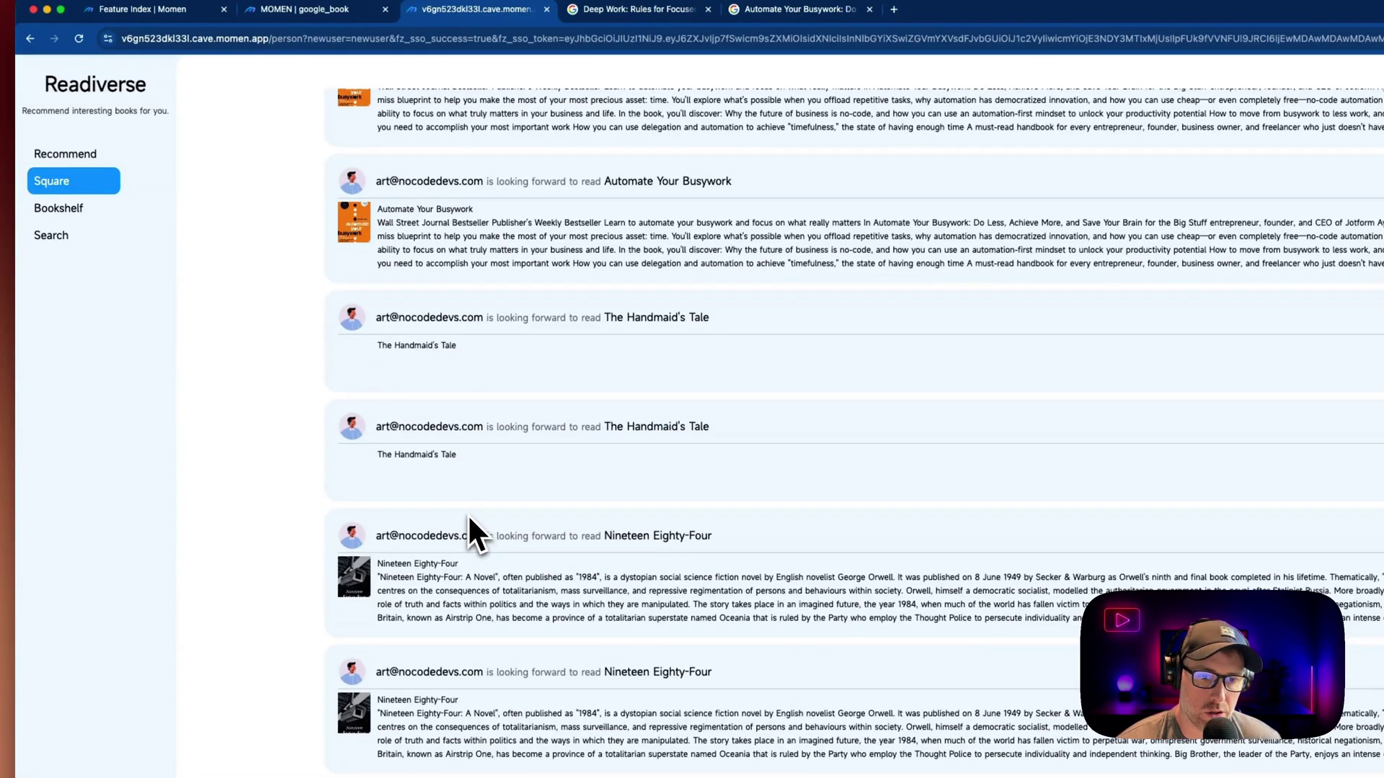
pyautogui.scroll(-5, 469, 517)
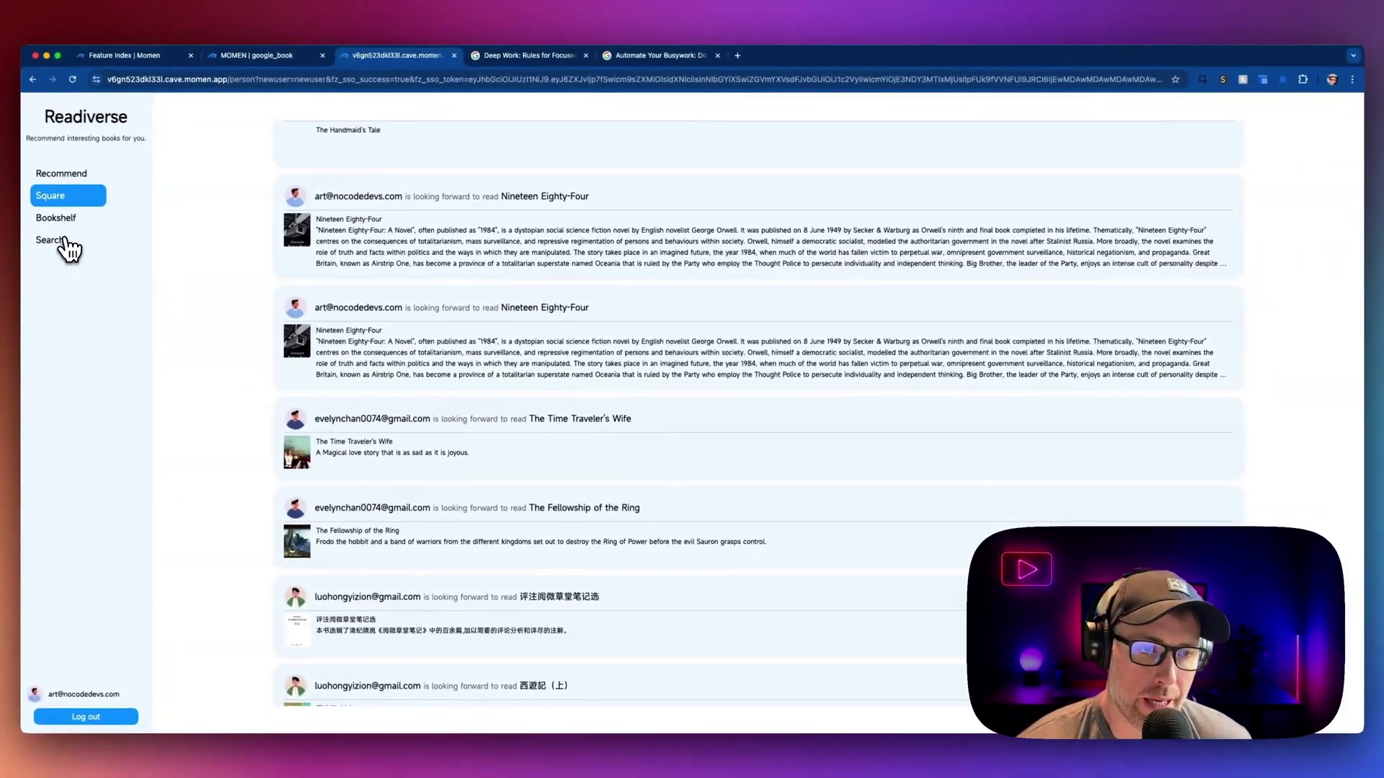
pyautogui.click(69, 249)
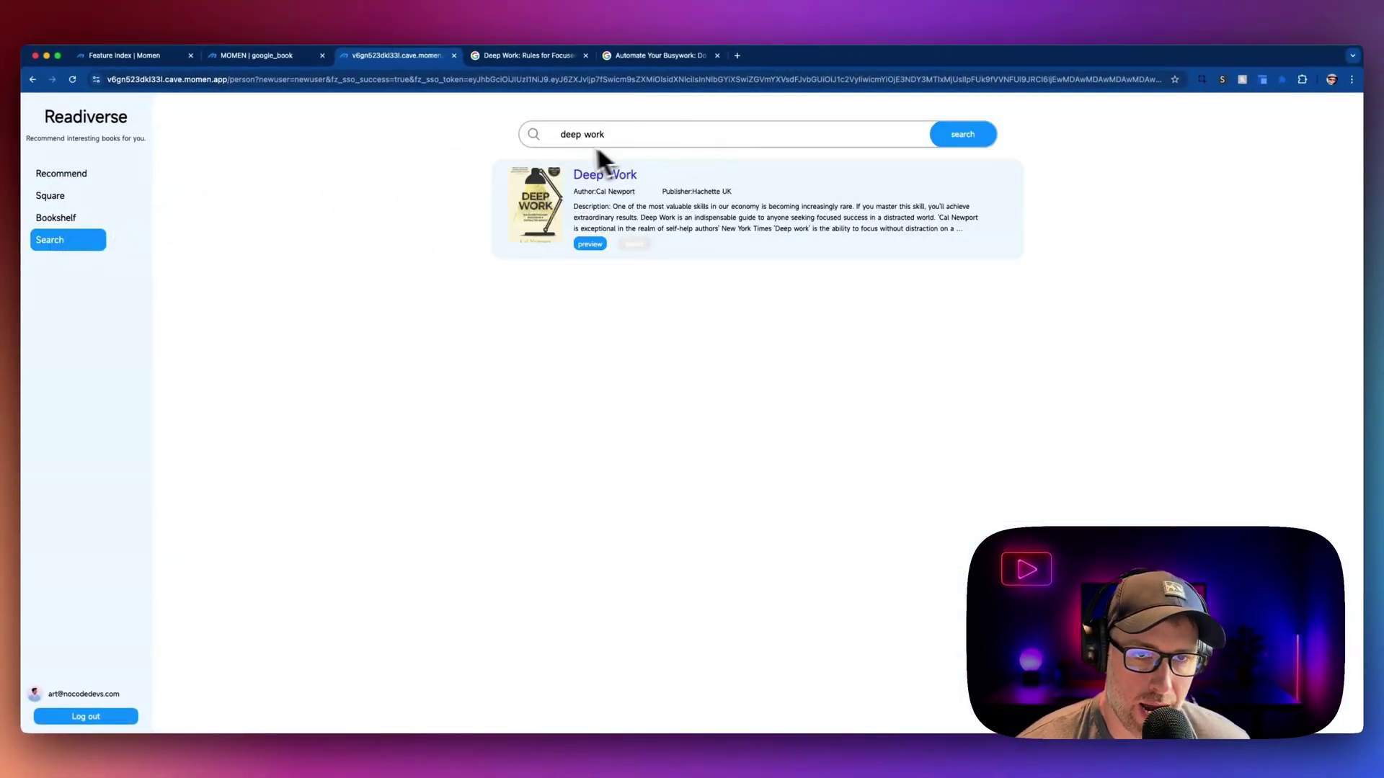
pyautogui.click(65, 221)
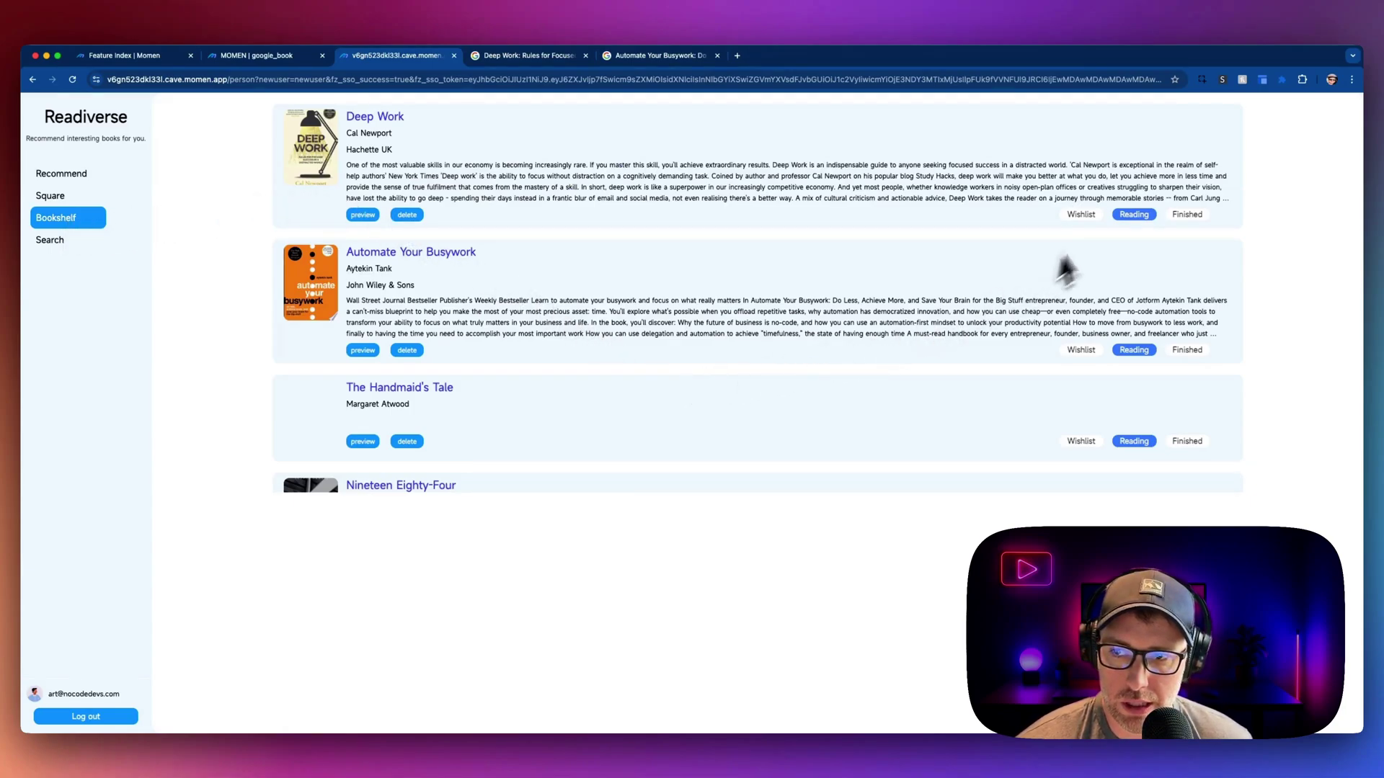
pyautogui.click(61, 200)
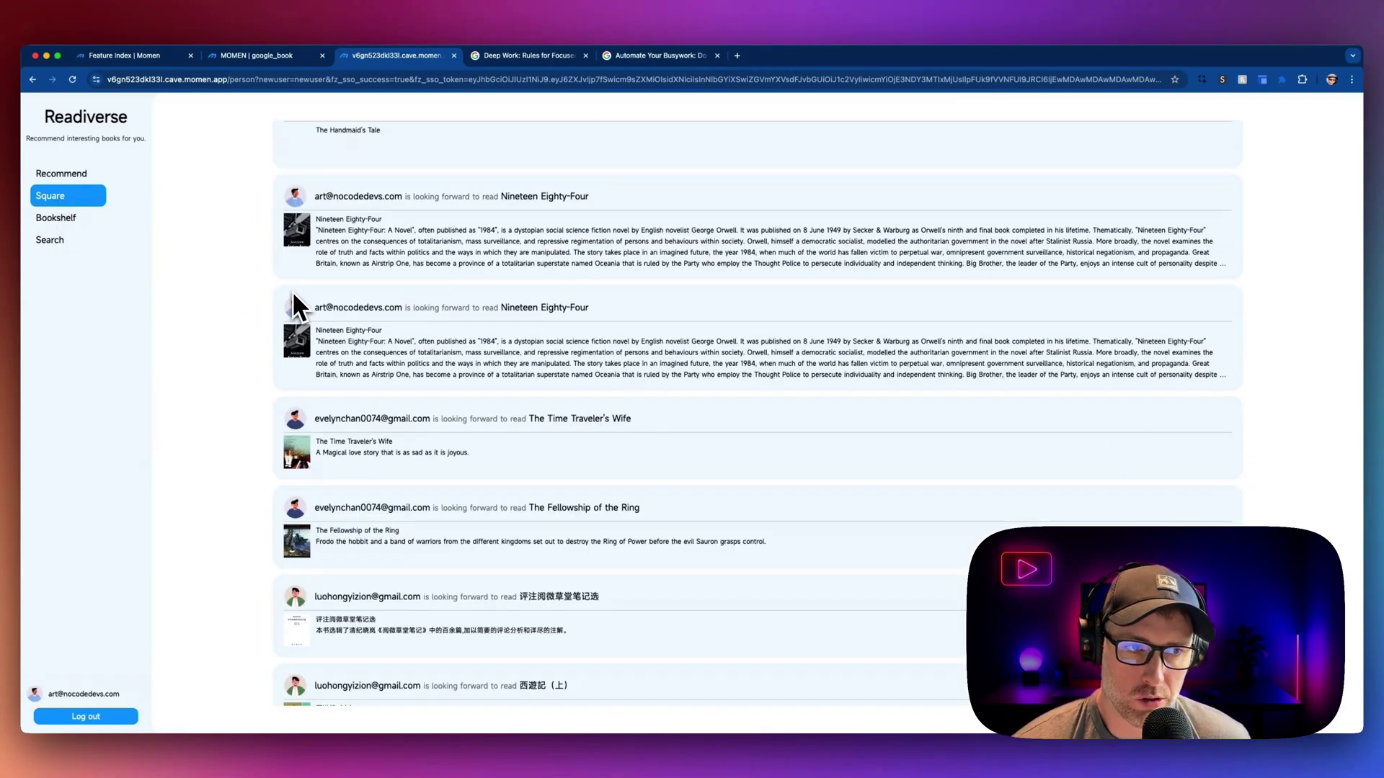
pyautogui.click(91, 178)
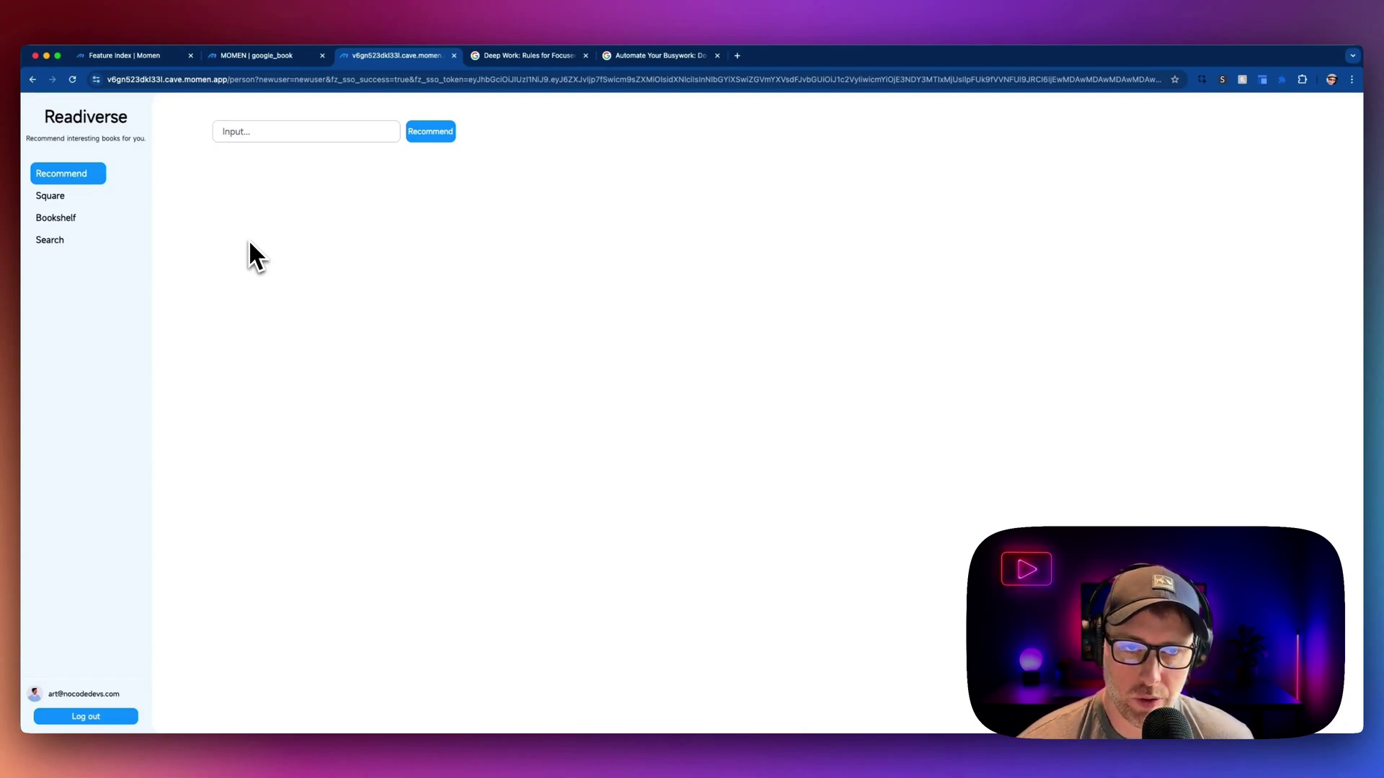
# Get five book recommendations based on '1984'.
pyautogui.click(251, 133)
pyautogui.write('1')
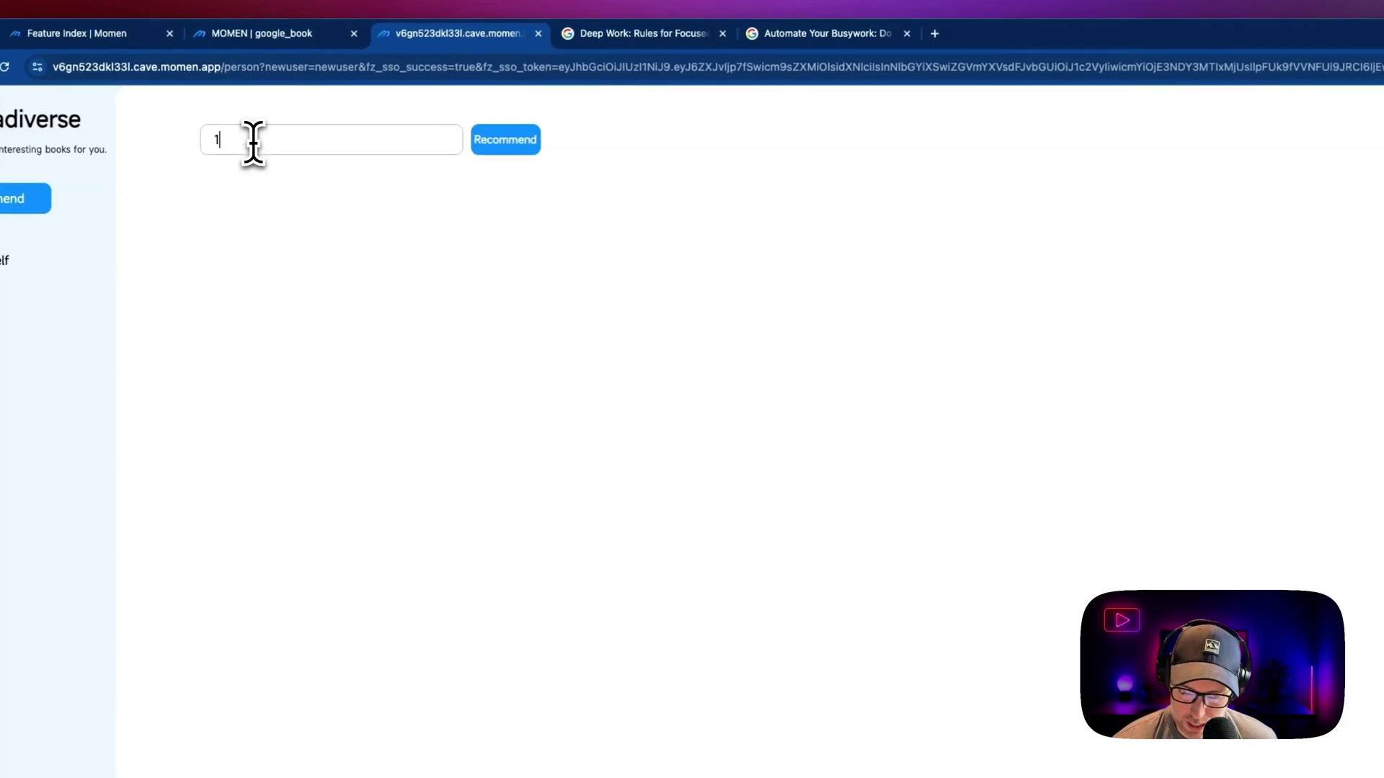
pyautogui.write('984')
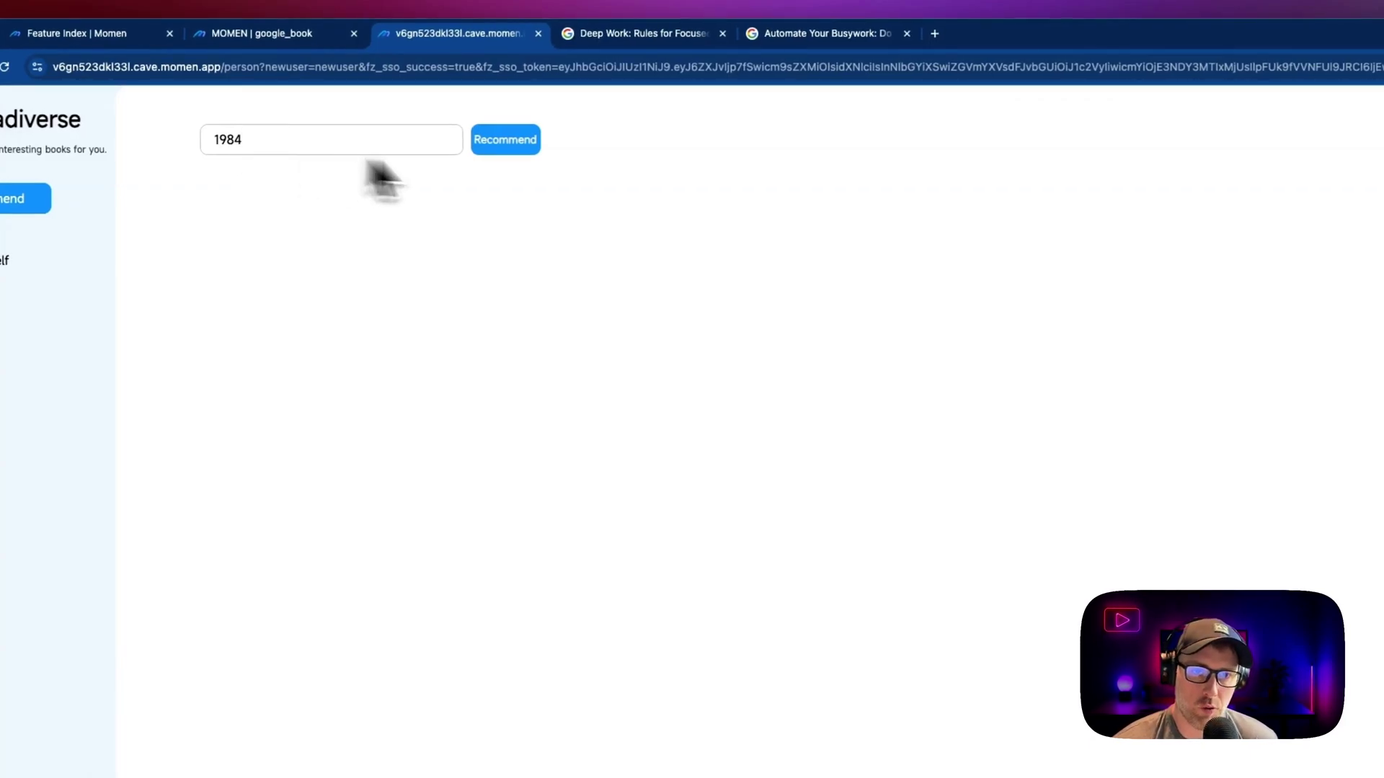
pyautogui.click(509, 142)
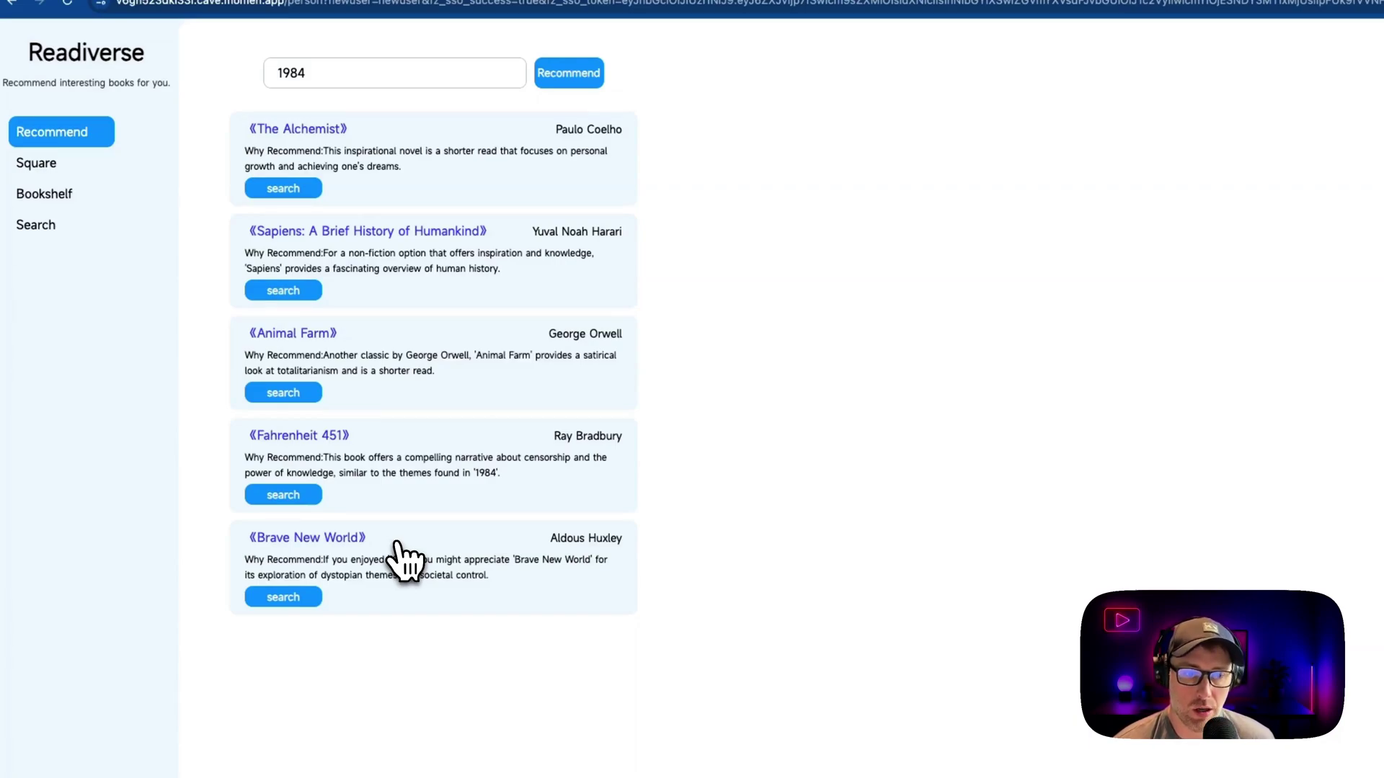
# Search Fahrenheit 451 from the recommendations and scroll through its editions.
pyautogui.click(295, 498)
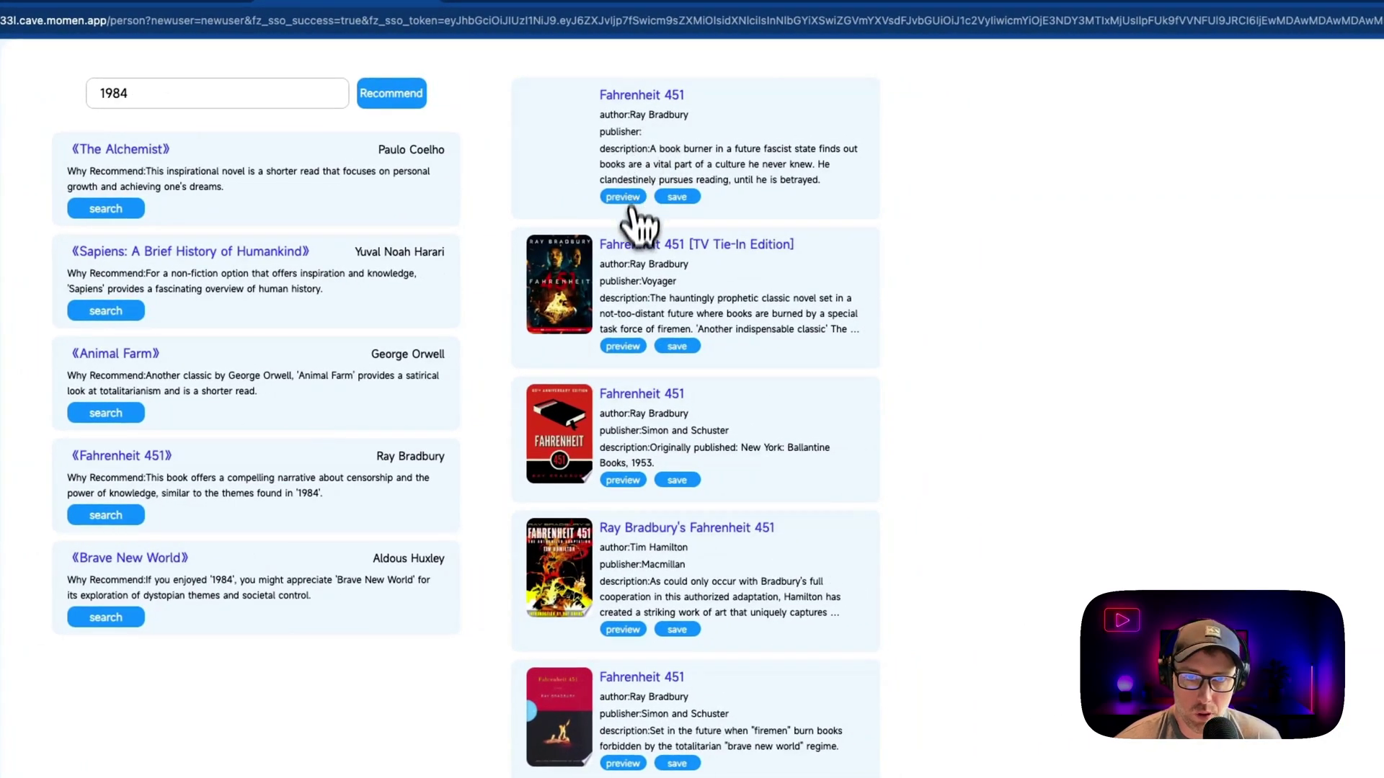
pyautogui.scroll(-3, 706, 361)
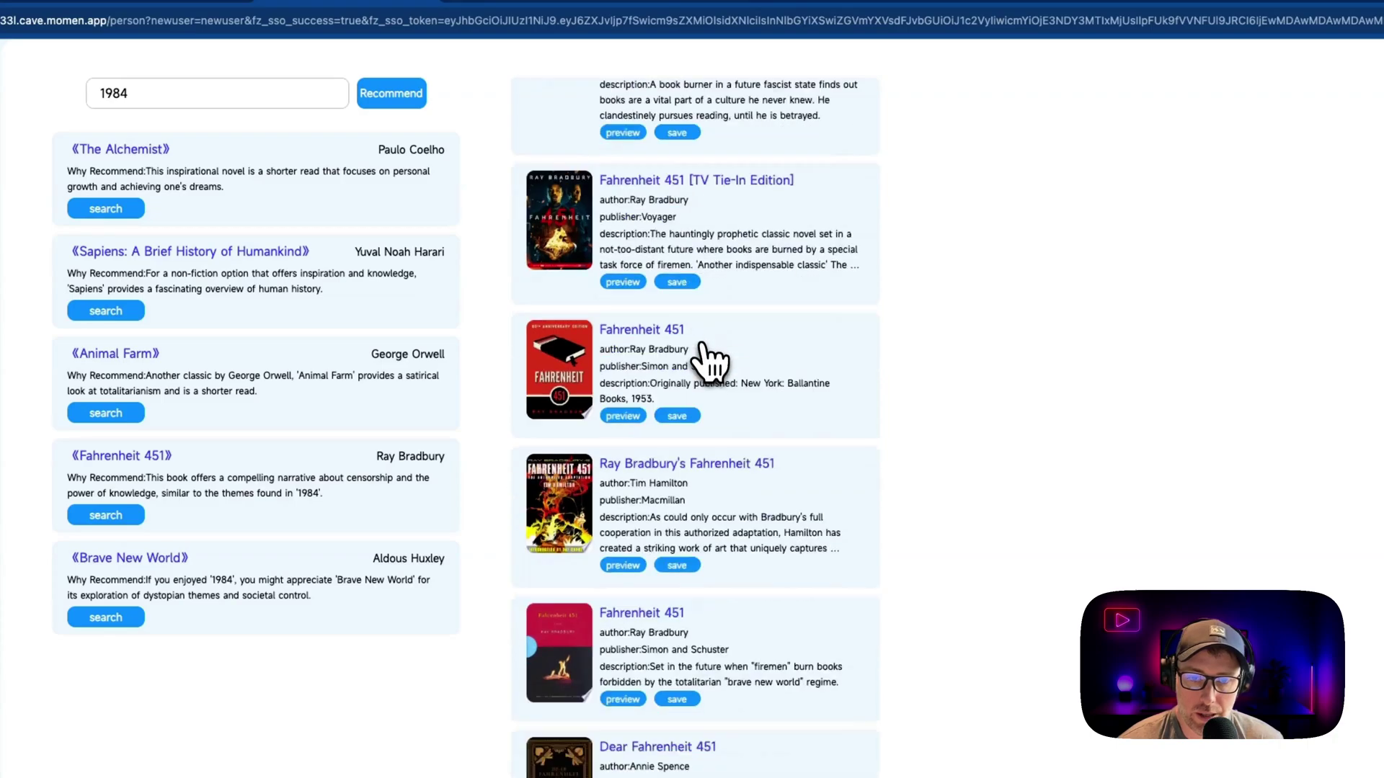
pyautogui.scroll(-6, 703, 364)
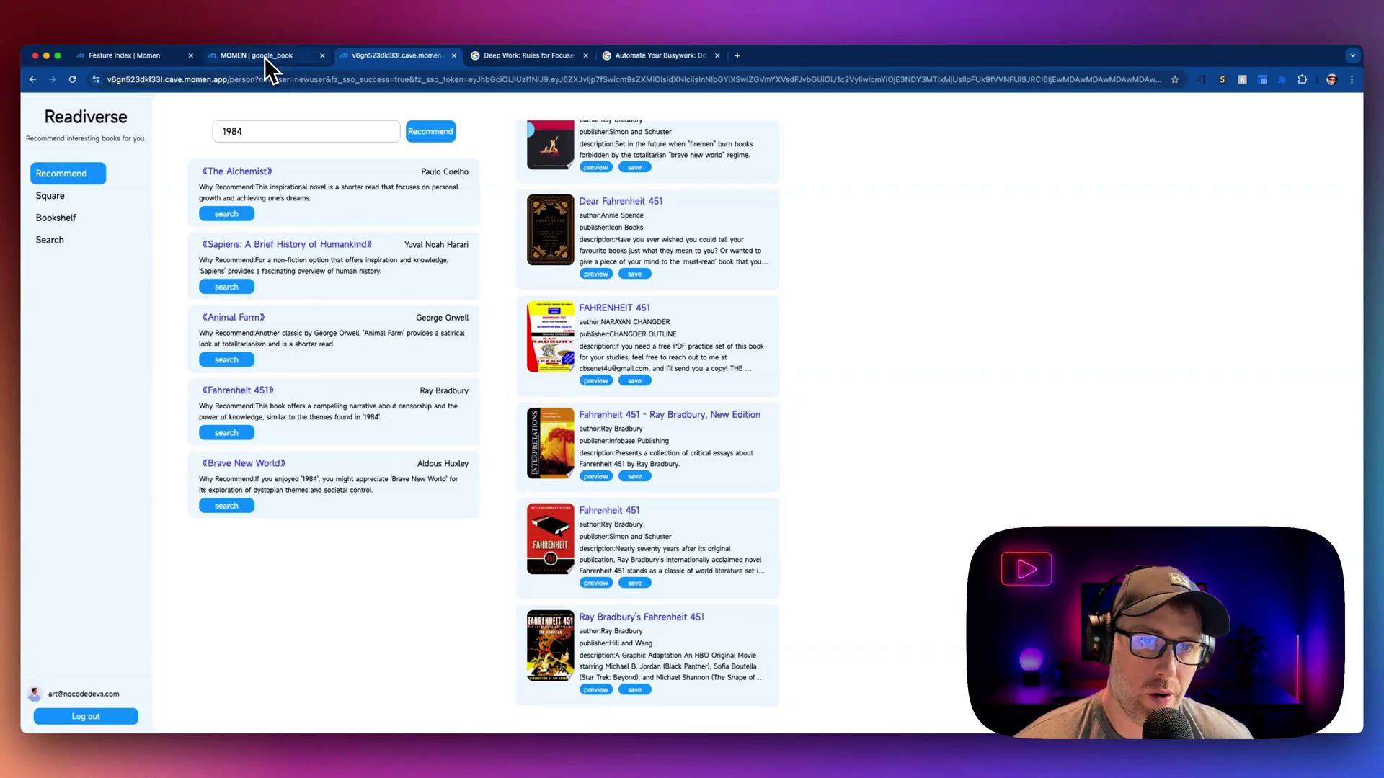
# Return to the google_book editor and show the onboarding question case from the Page layers.
pyautogui.click(265, 57)
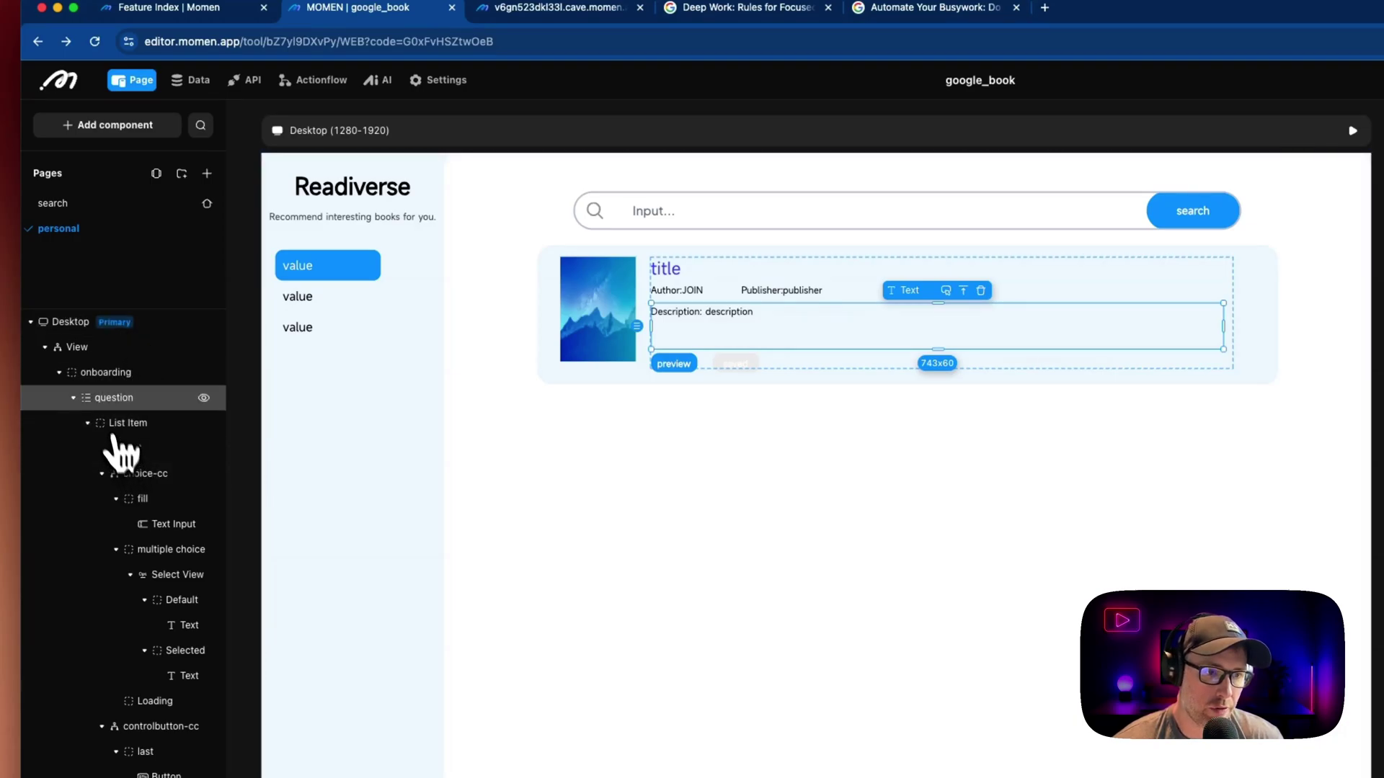
pyautogui.click(75, 330)
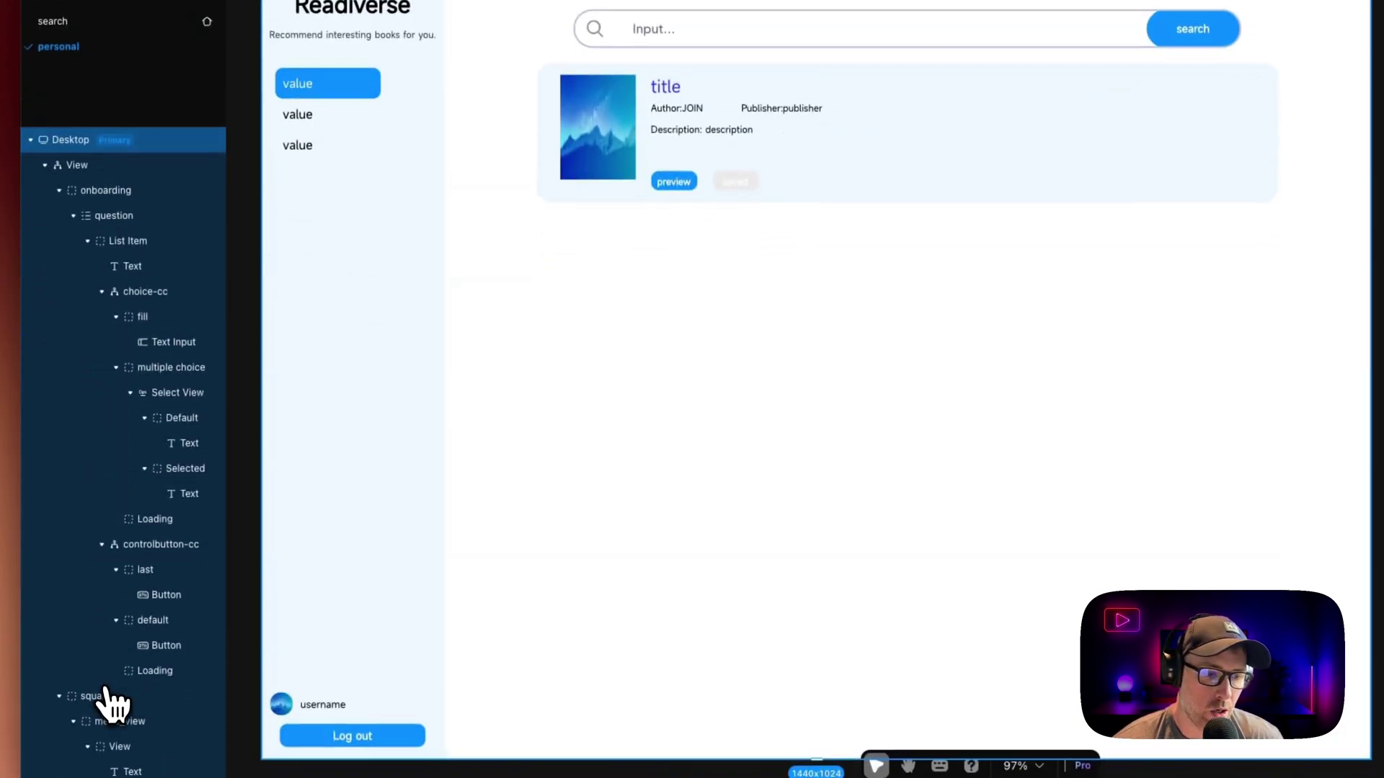
pyautogui.click(108, 693)
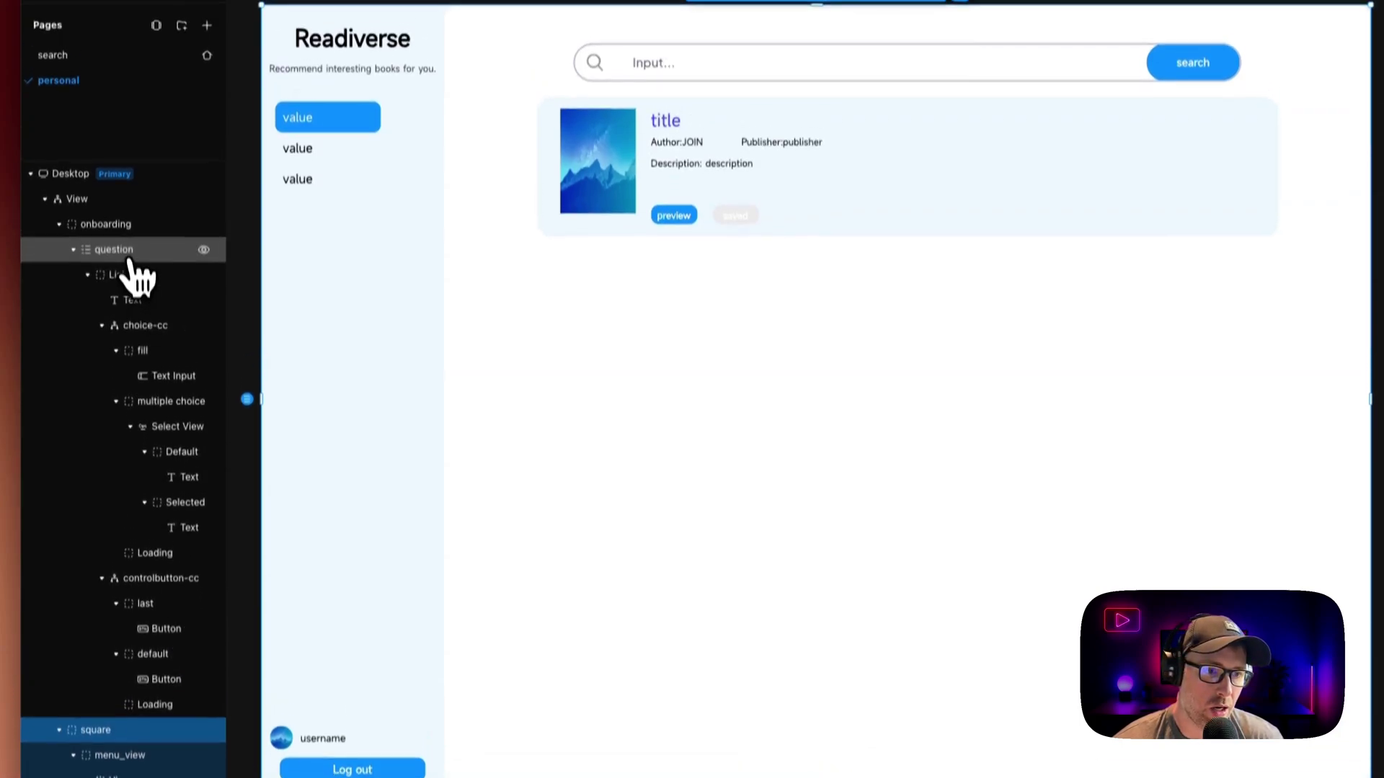
pyautogui.click(131, 254)
pyautogui.scroll(-5, 159, 343)
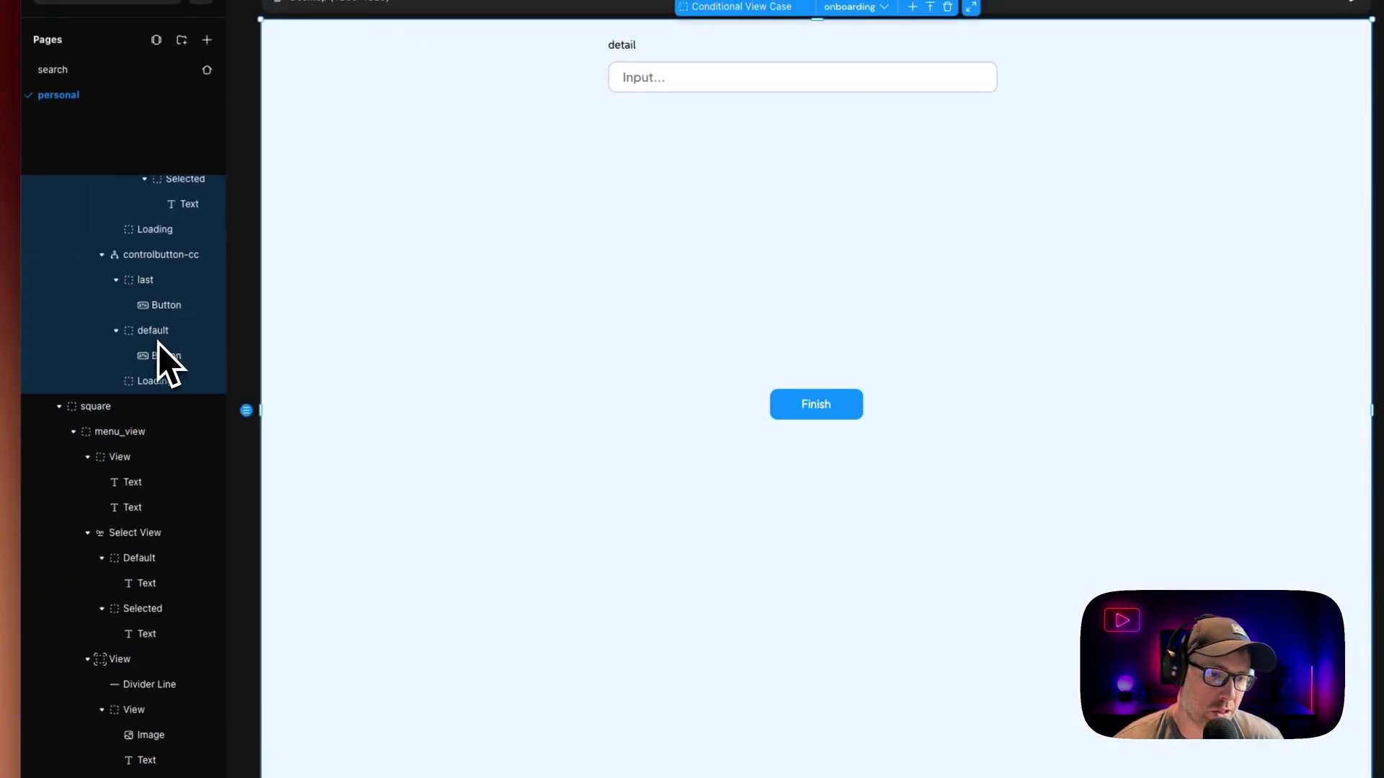
pyautogui.scroll(-15, 159, 344)
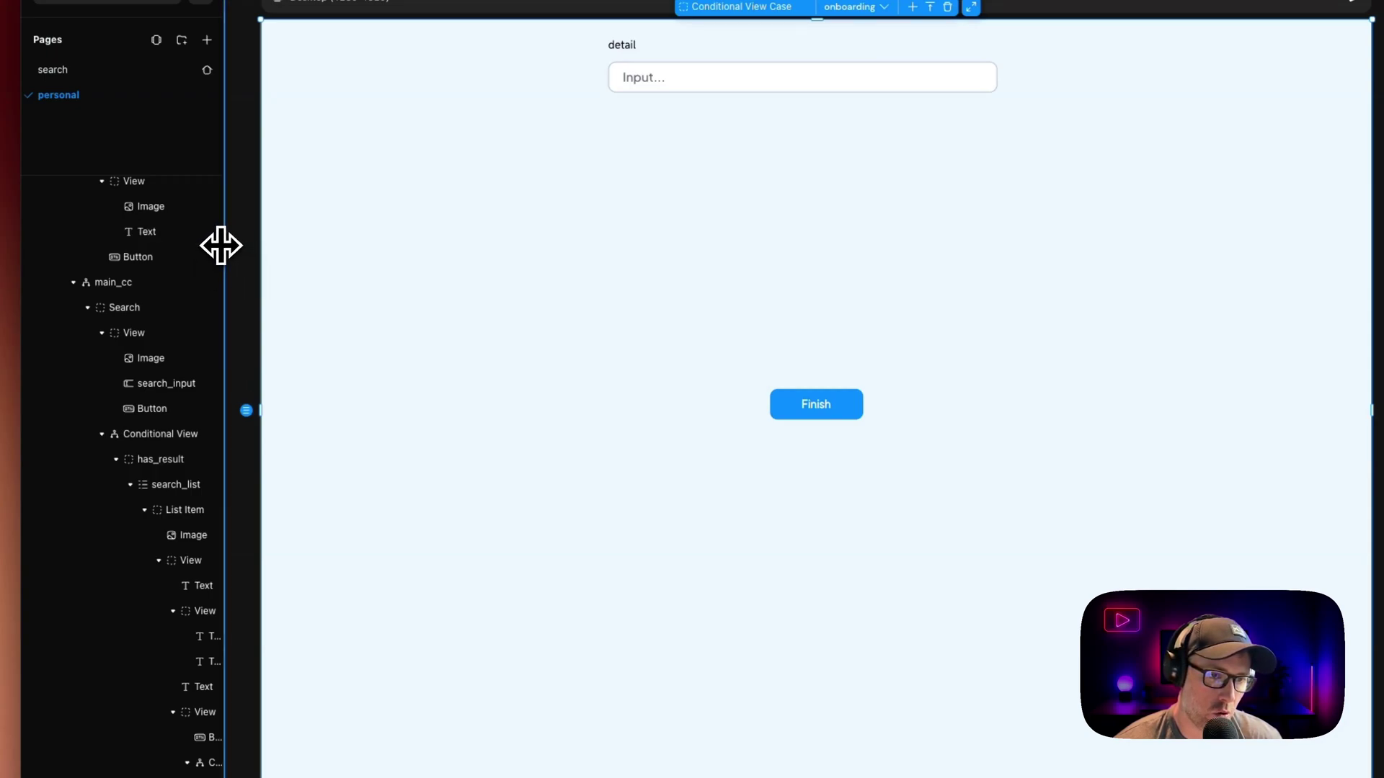
# Widen the layers panel, show the Bookshelf case, and select the first book card's name text.
pyautogui.moveTo(221, 245); pyautogui.dragTo(297, 250)
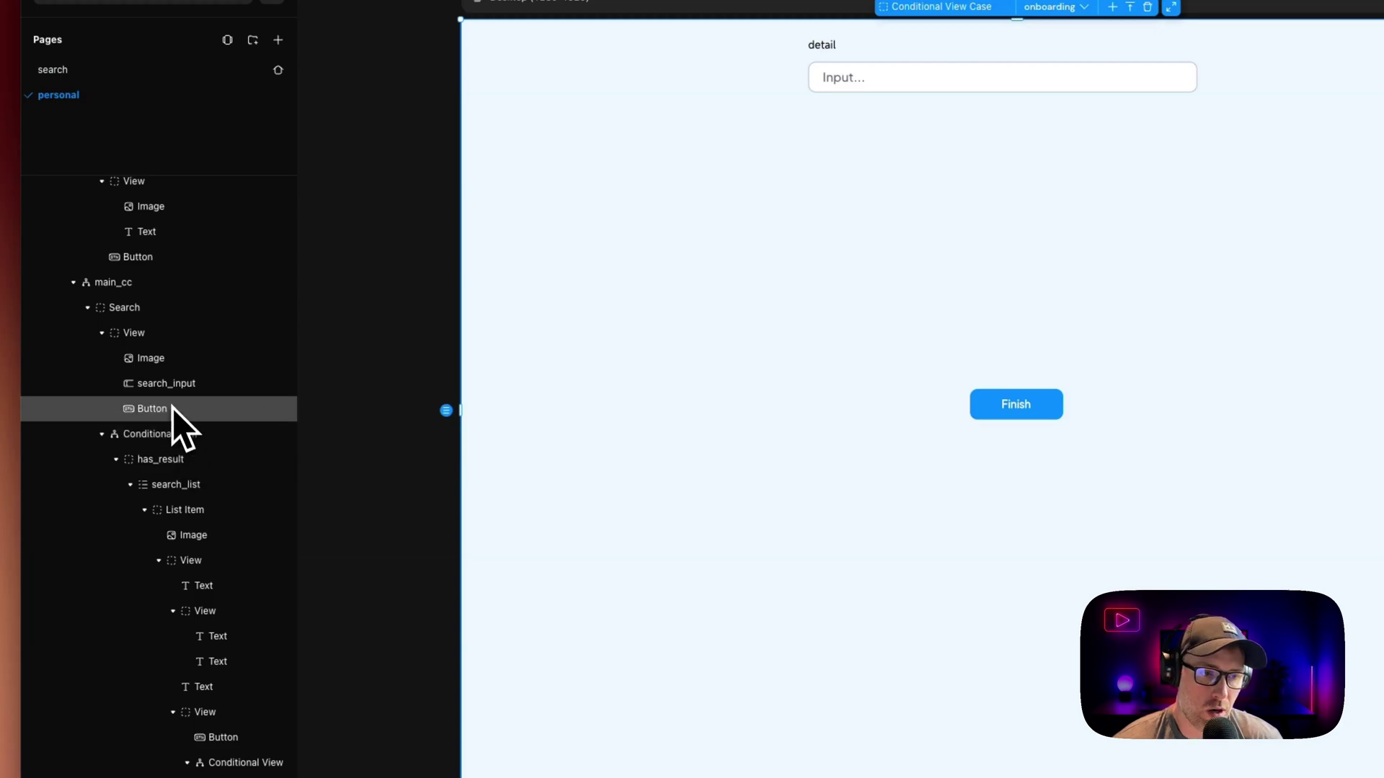
pyautogui.scroll(-10, 152, 411)
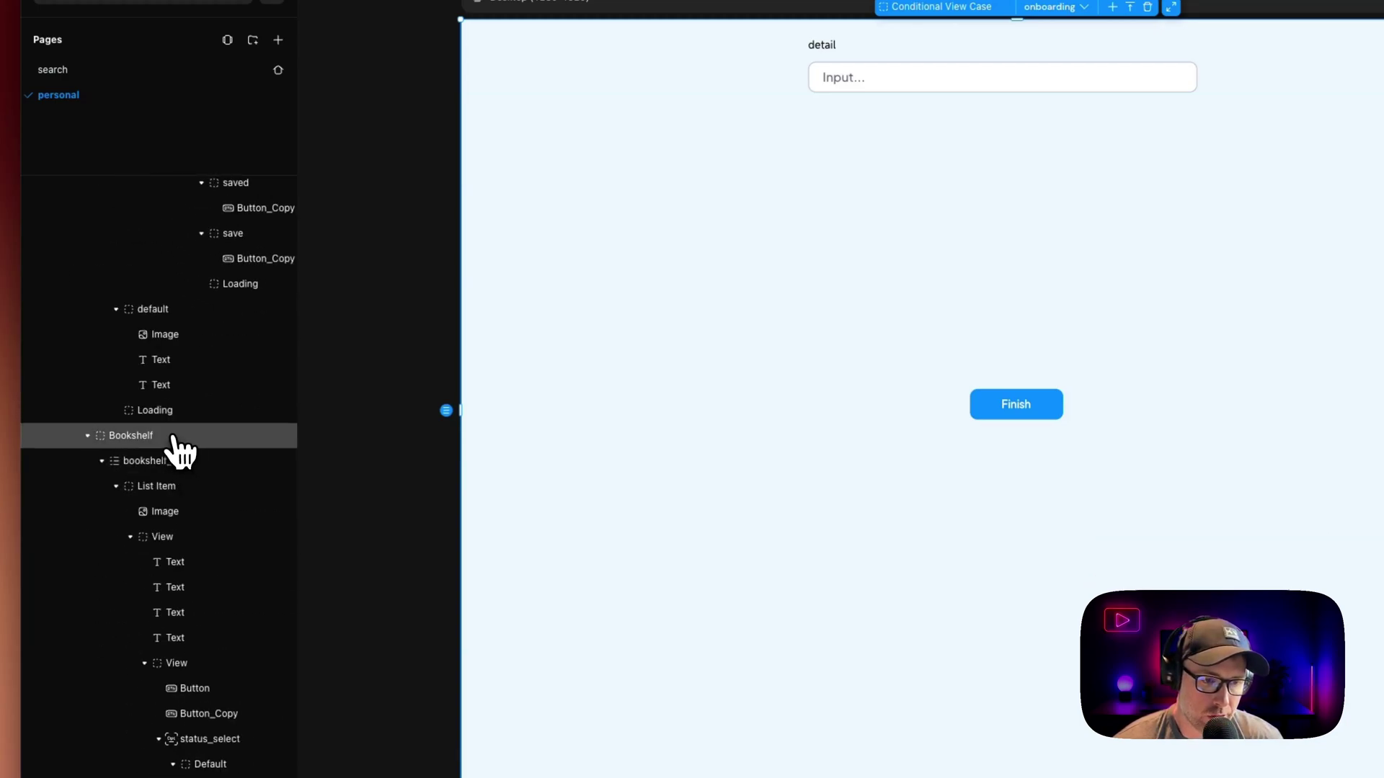
pyautogui.click(175, 437)
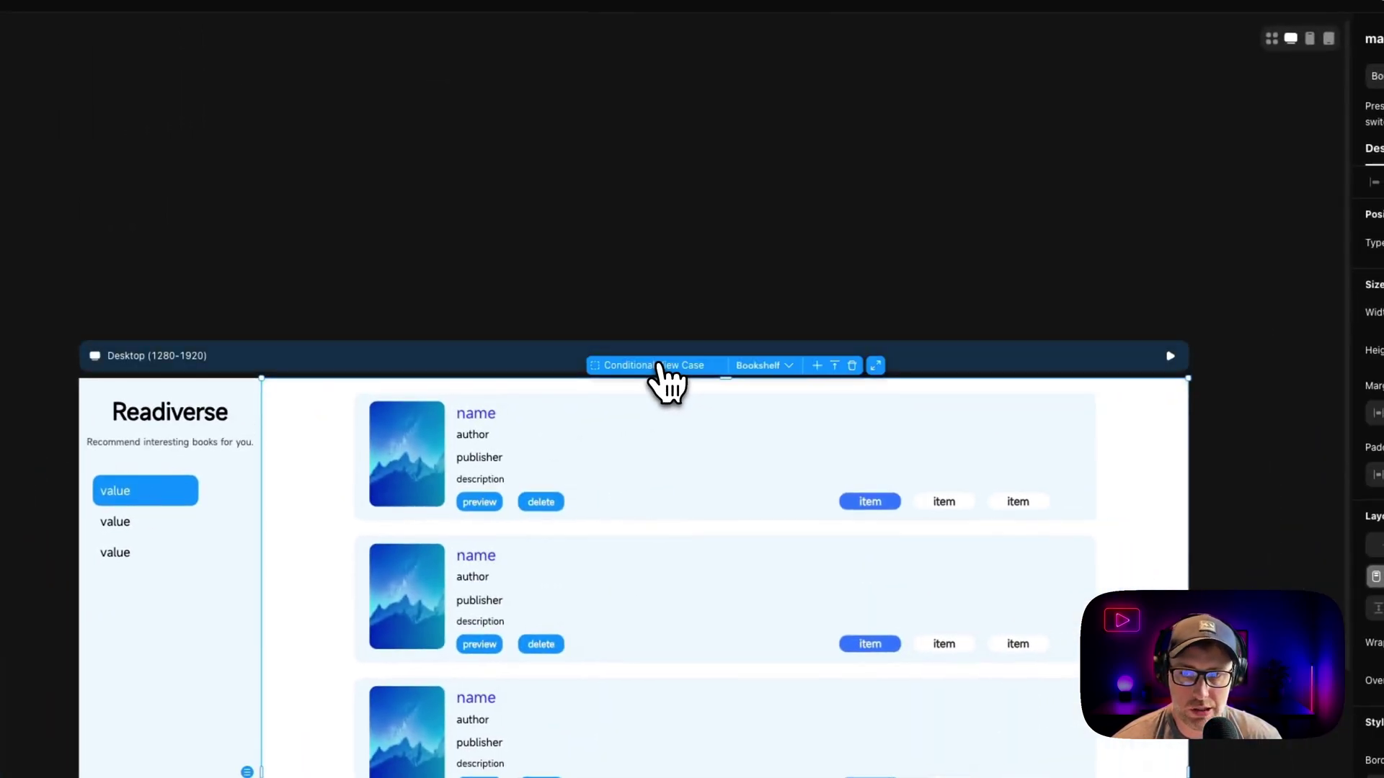
pyautogui.click(476, 416)
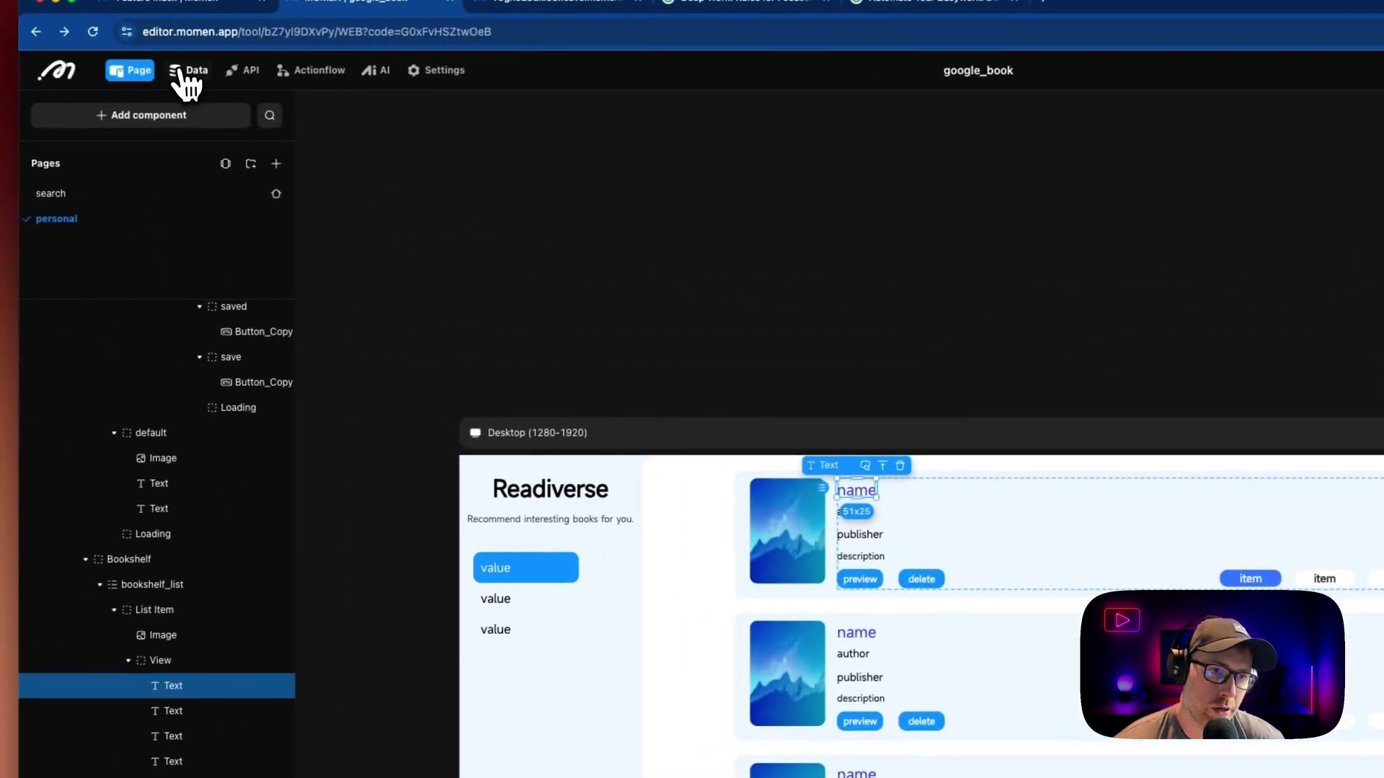
# In the Data tab, inspect the question, answer_report and account table schemas.
pyautogui.click(182, 72)
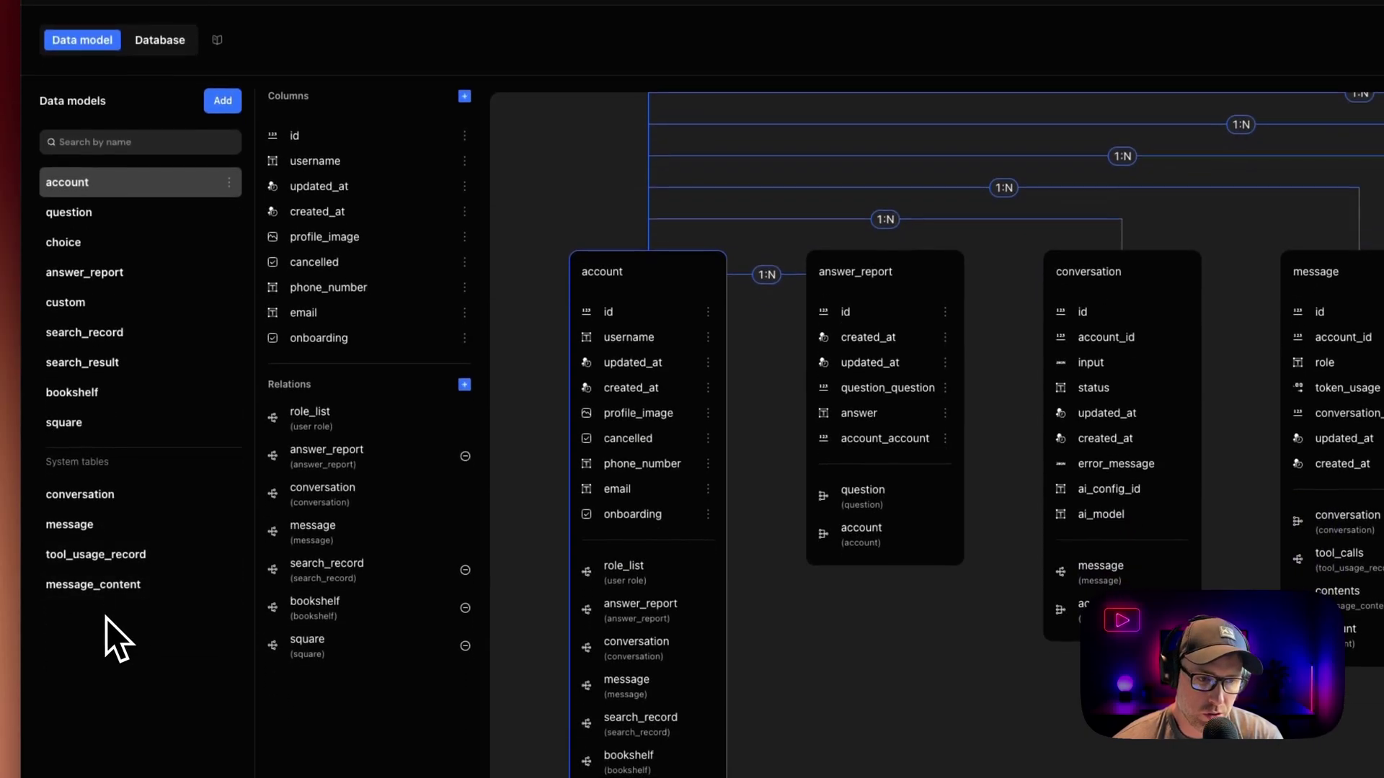
pyautogui.click(92, 214)
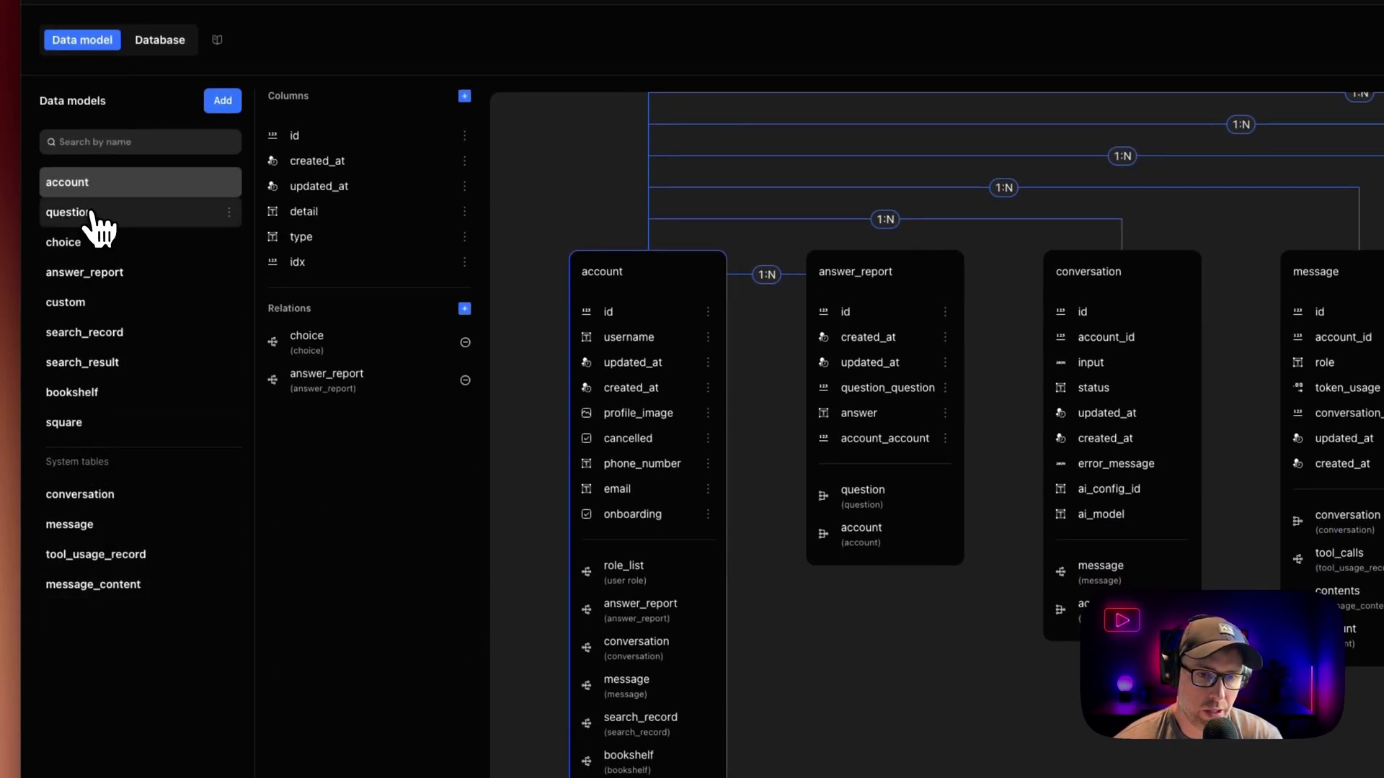
pyautogui.click(93, 274)
pyautogui.click(83, 189)
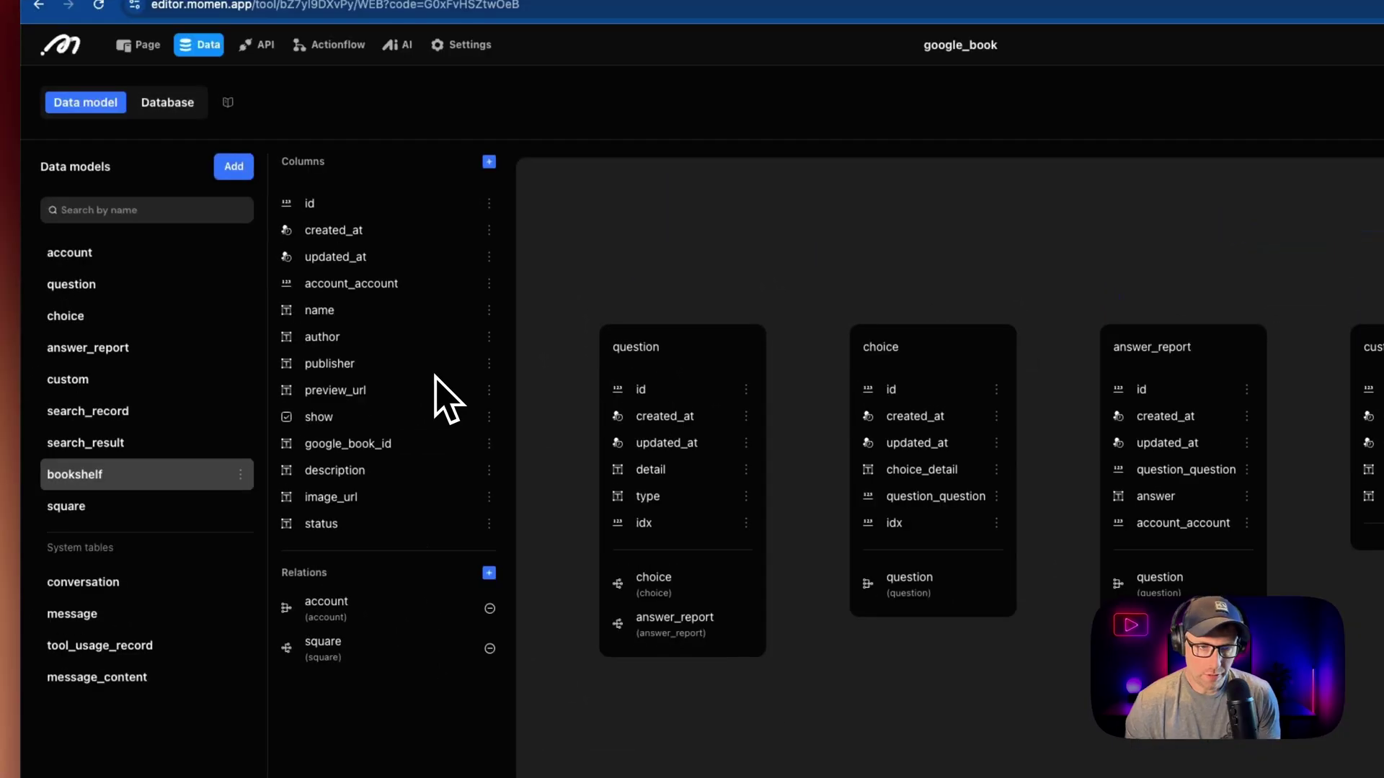
# Browse Database rows for account, question, search_record and search_result, then open Import data.
pyautogui.click(175, 105)
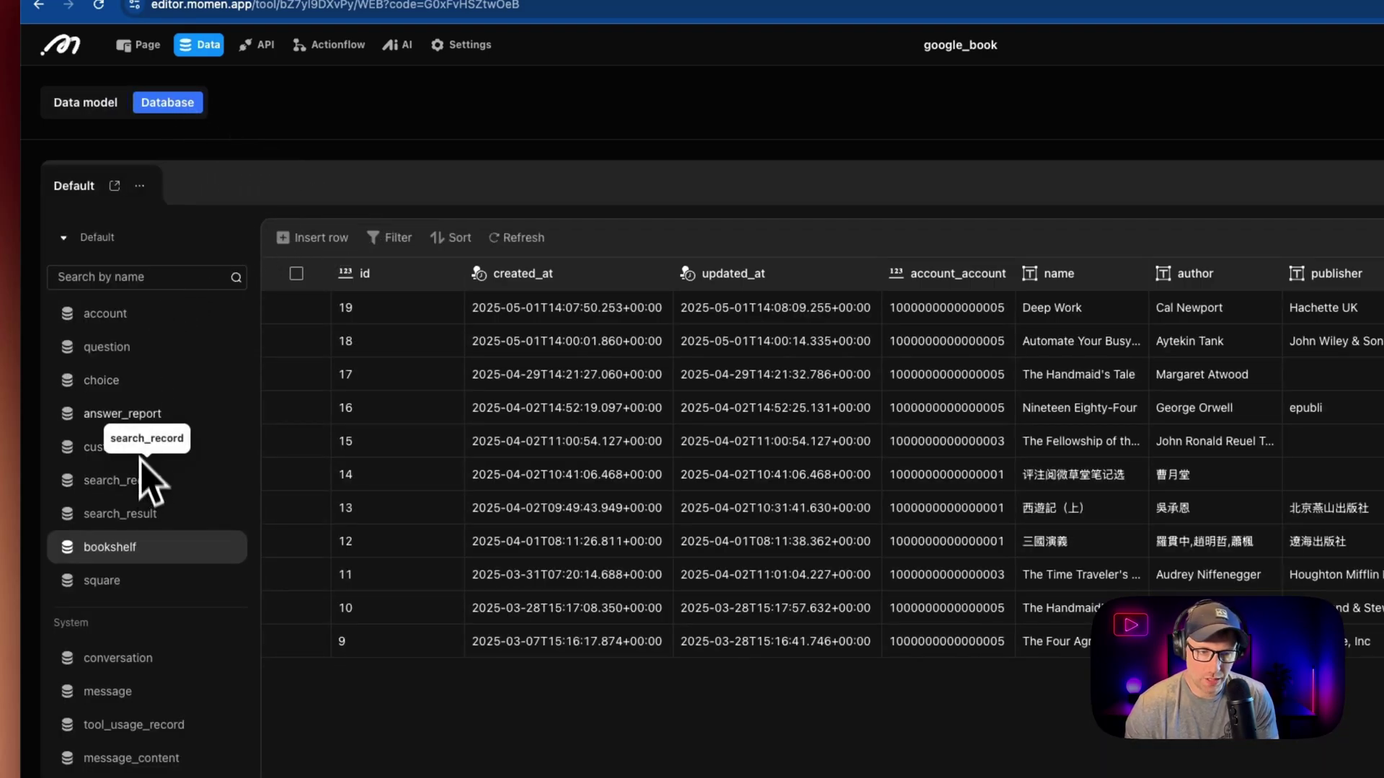
pyautogui.click(107, 321)
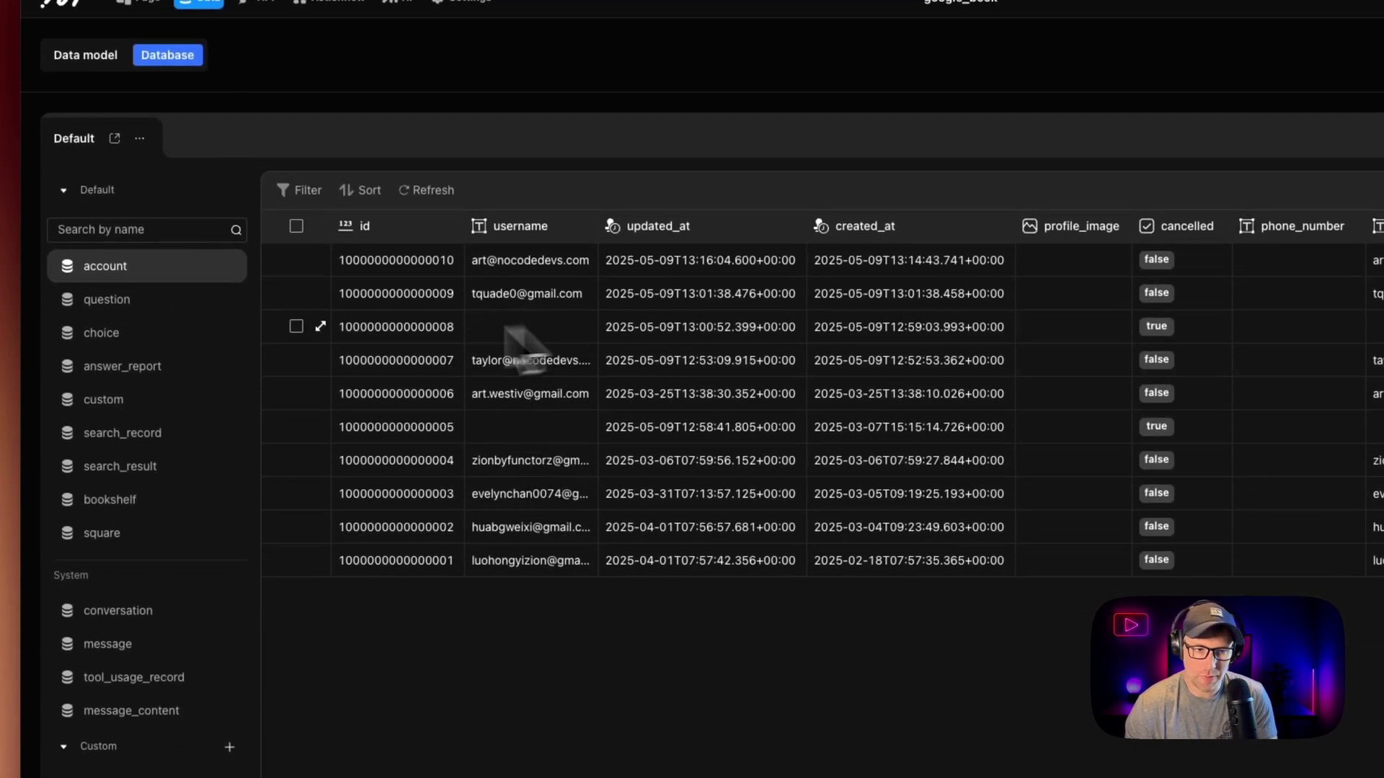
pyautogui.click(135, 305)
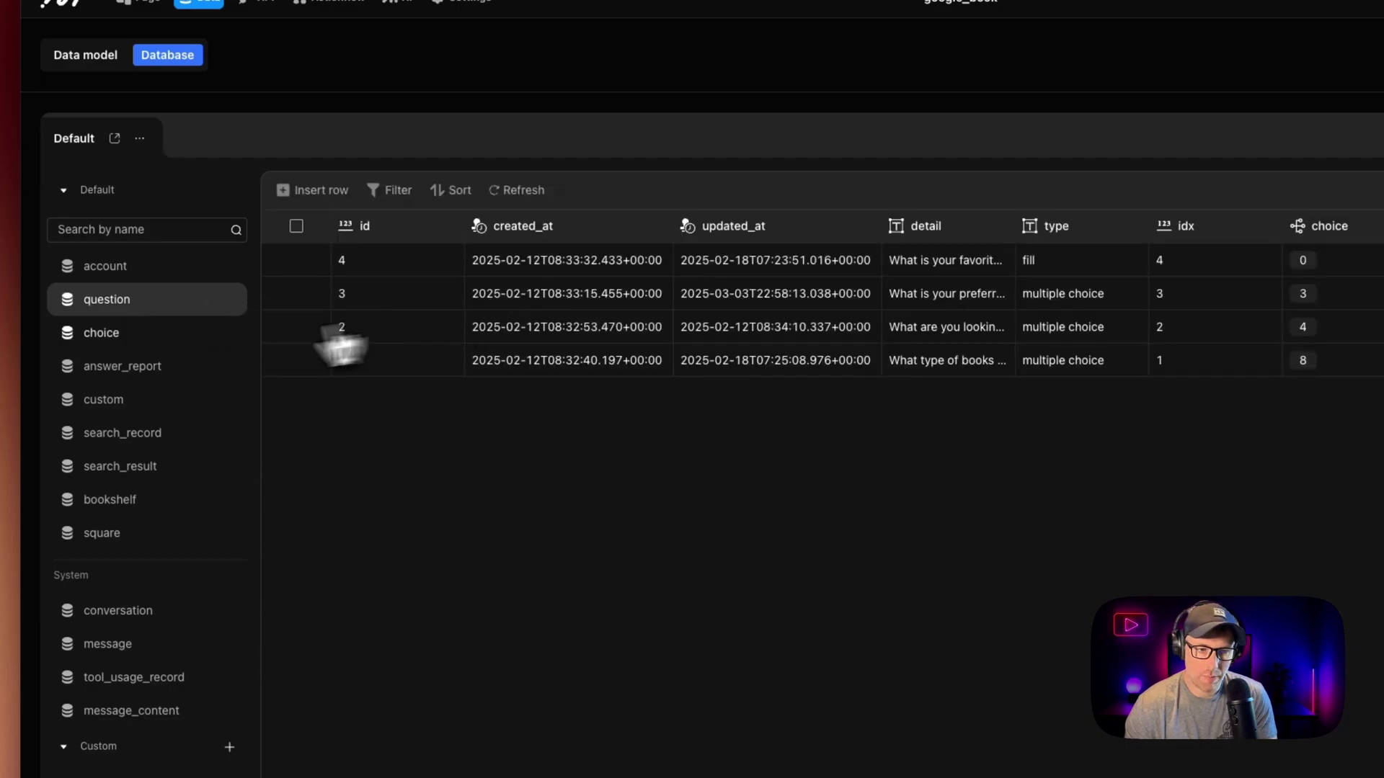
pyautogui.click(133, 436)
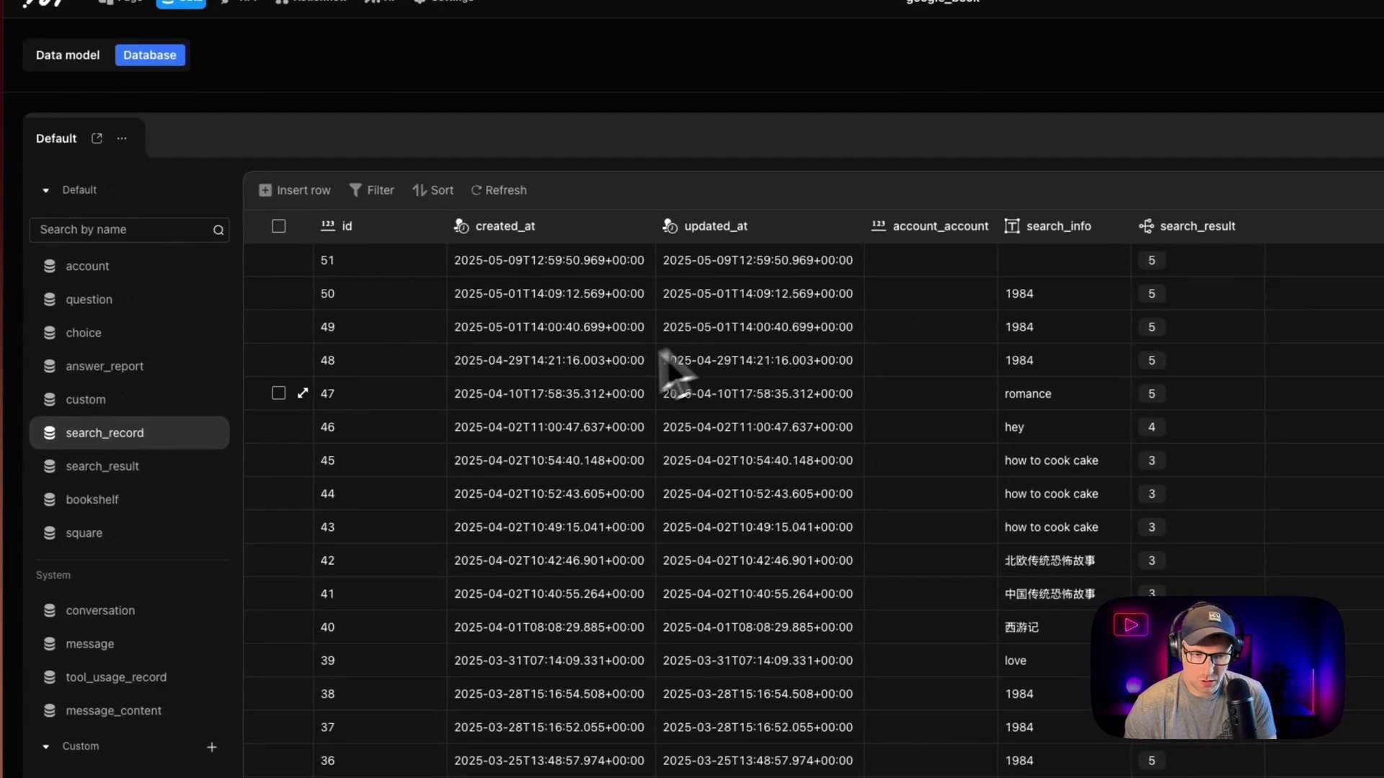
pyautogui.click(112, 466)
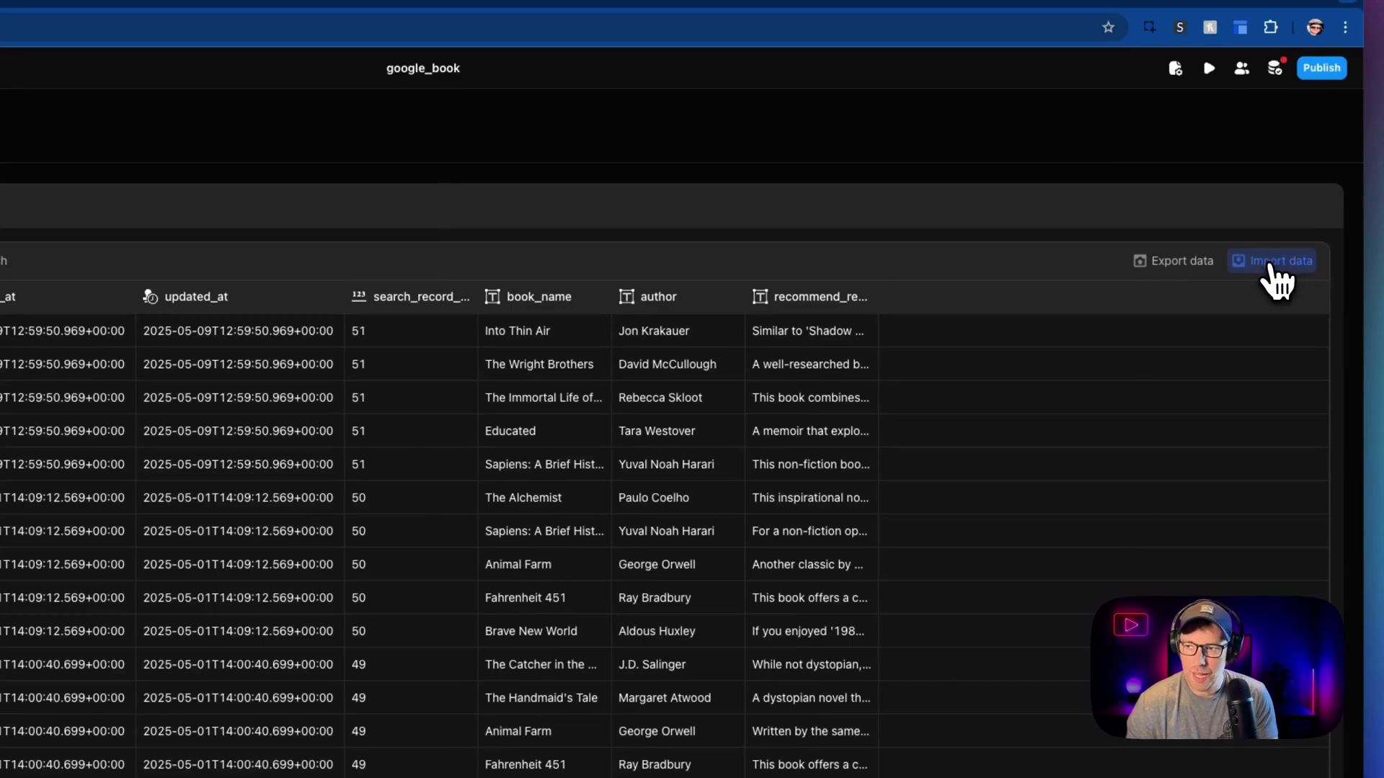
pyautogui.click(1271, 263)
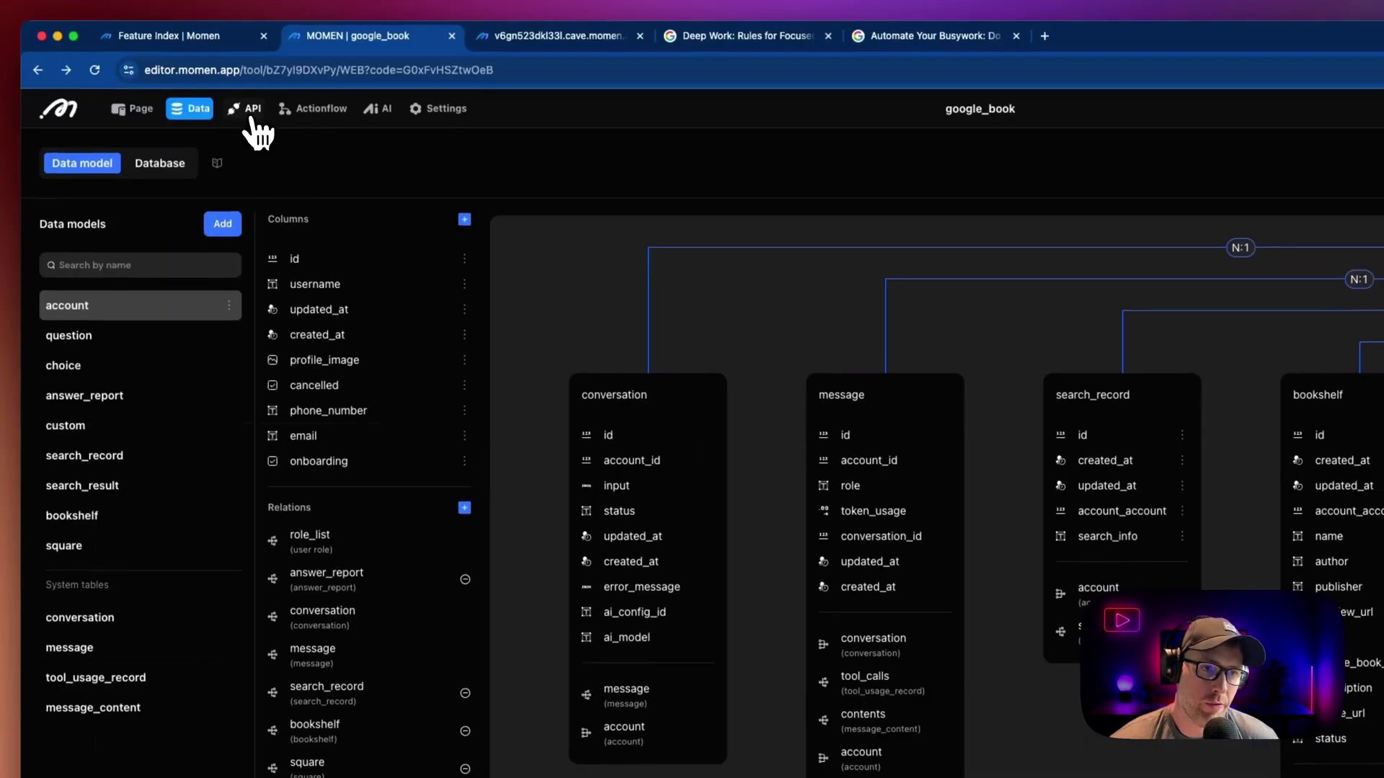
# Show the volumeSearch and getBookshelf Google Books GET requests with their inputs and output fields.
pyautogui.click(28, 10)
pyautogui.click(106, 218)
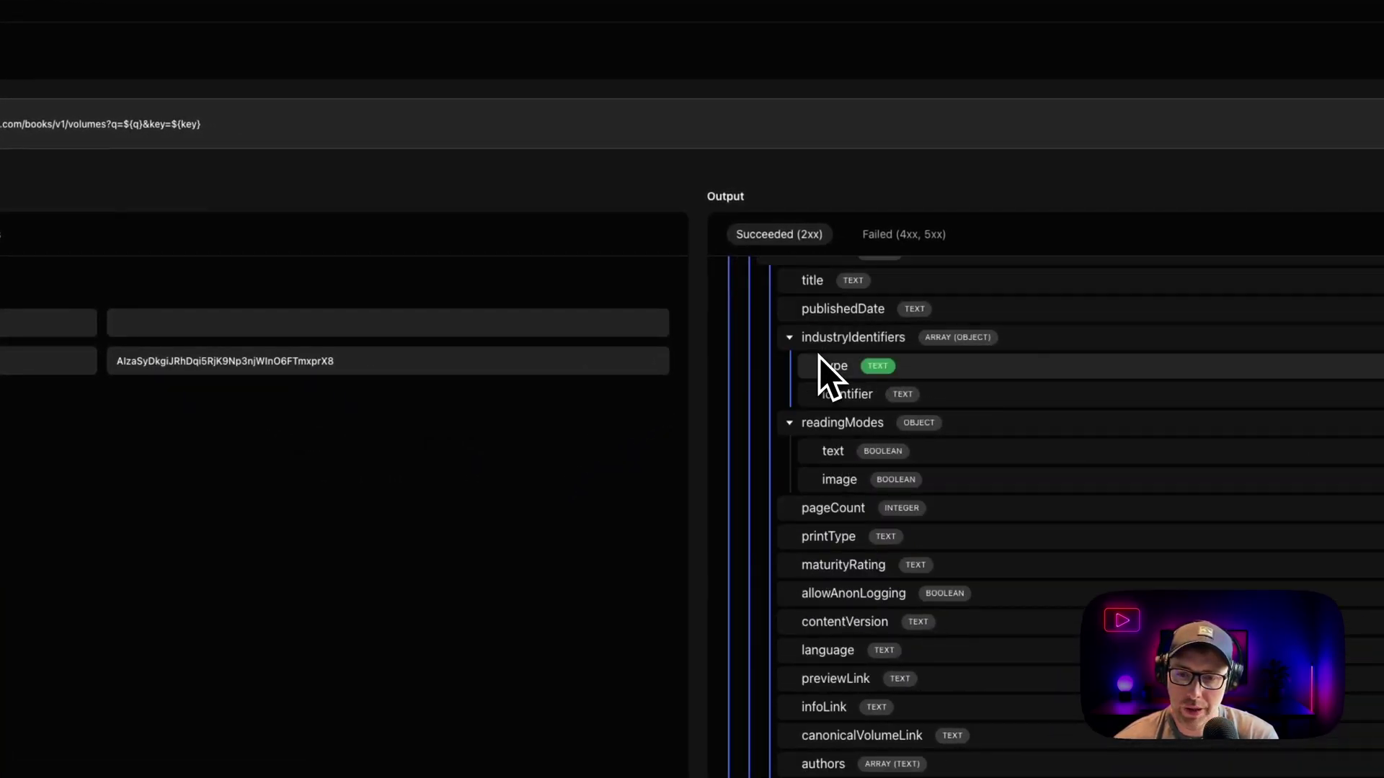
pyautogui.scroll(-15, 819, 357)
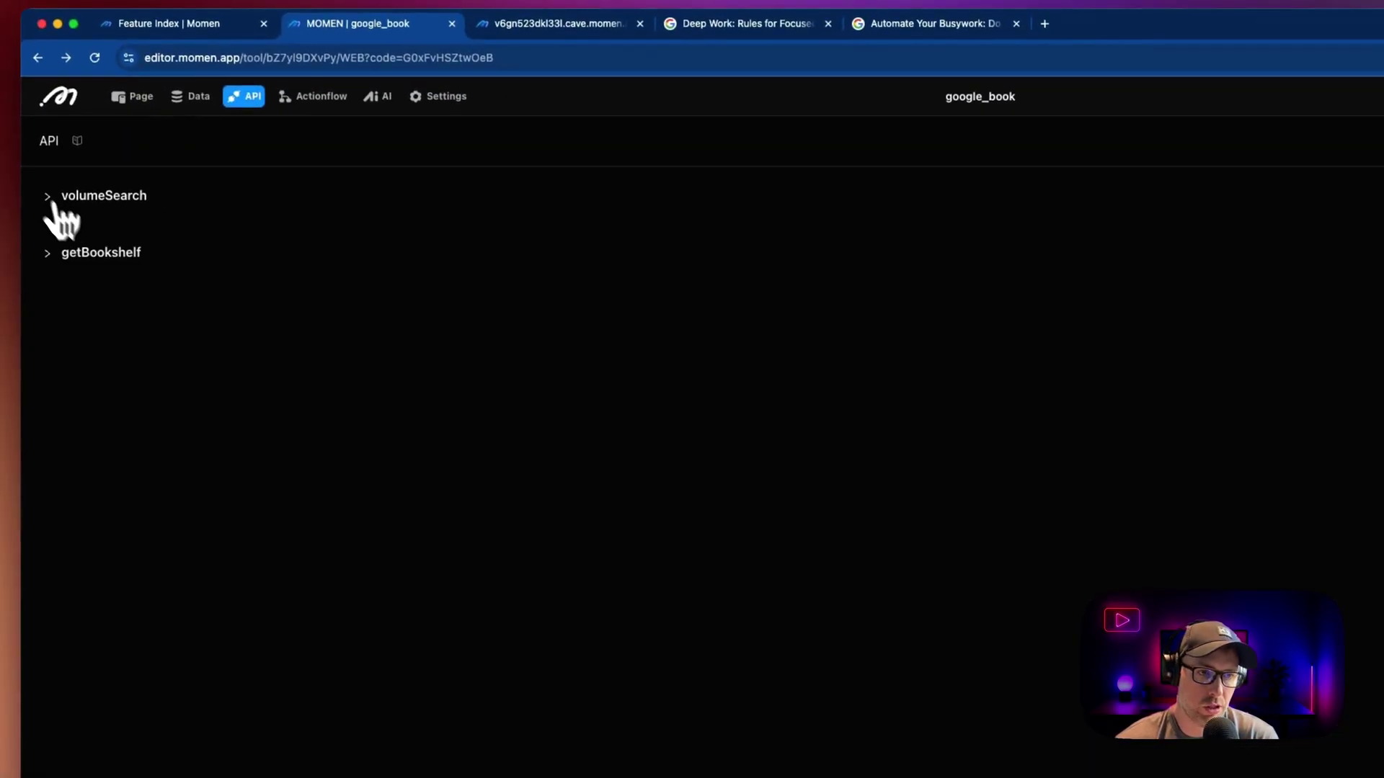
pyautogui.click(103, 254)
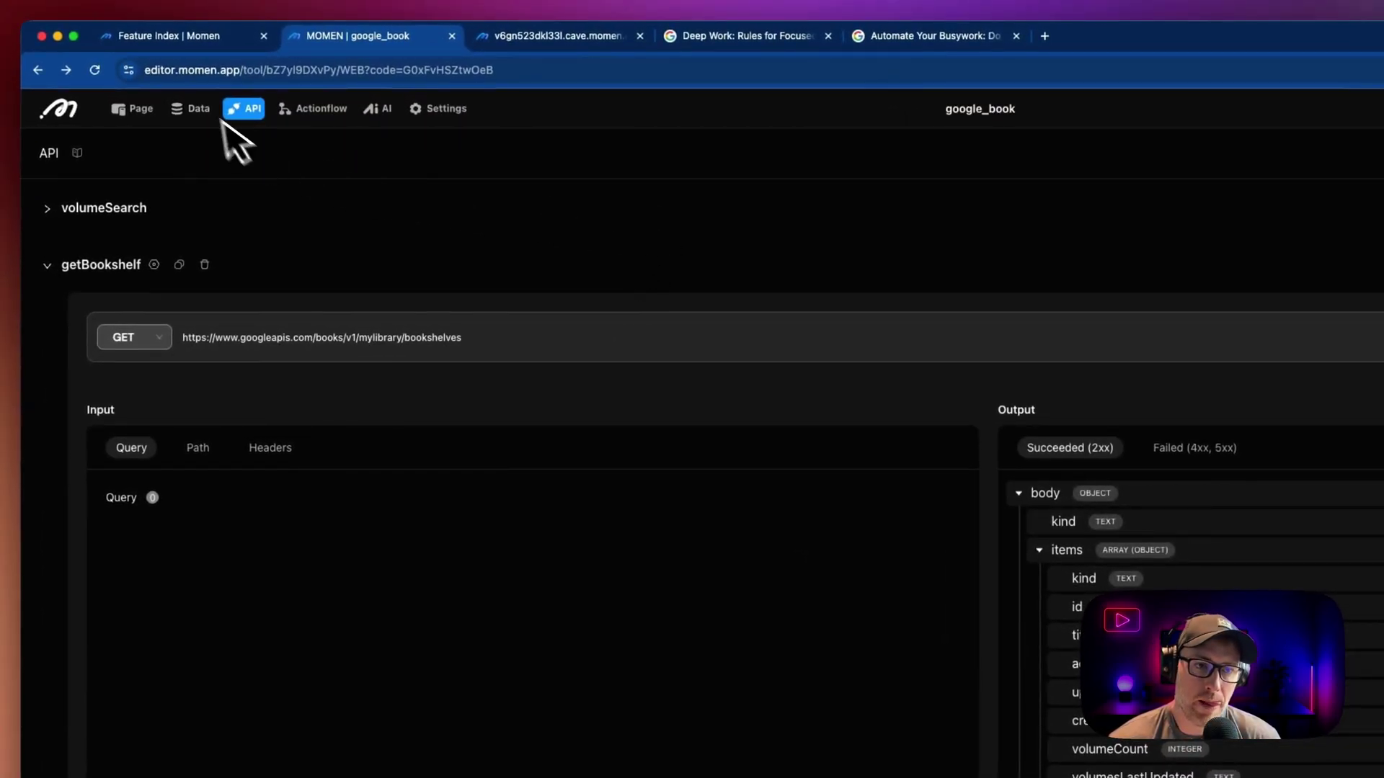
# Open the AI_book_search actionflow and inspect its insertResult code step and Output settings.
pyautogui.click(315, 112)
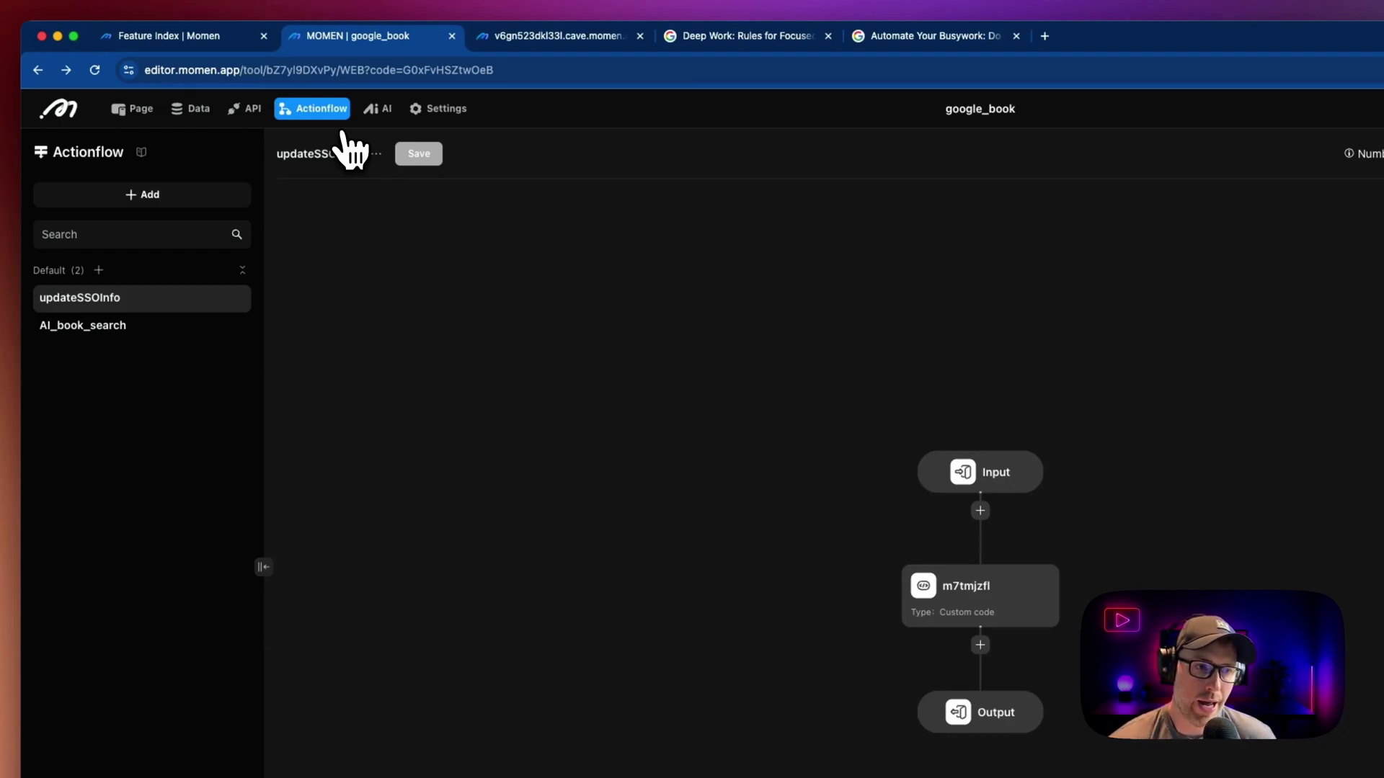
pyautogui.click(87, 324)
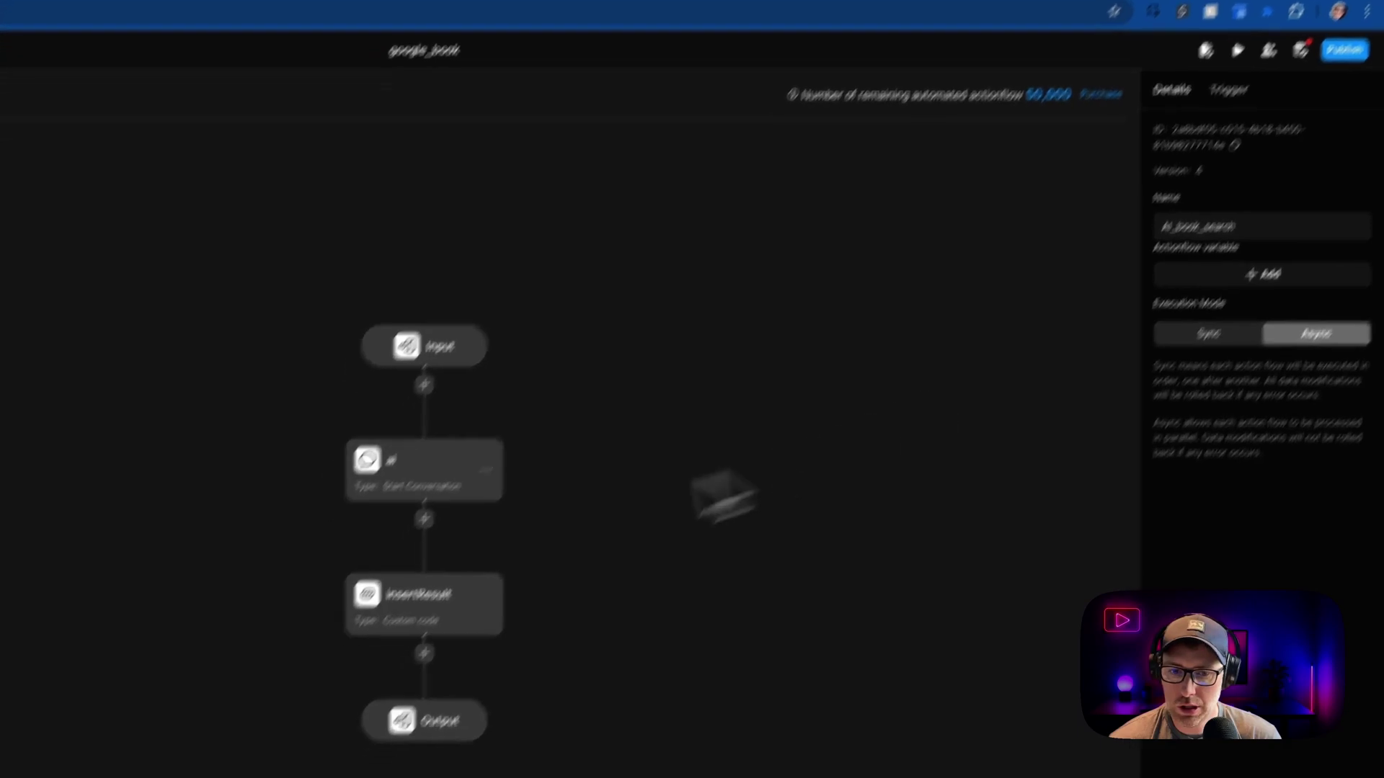
pyautogui.click(445, 587)
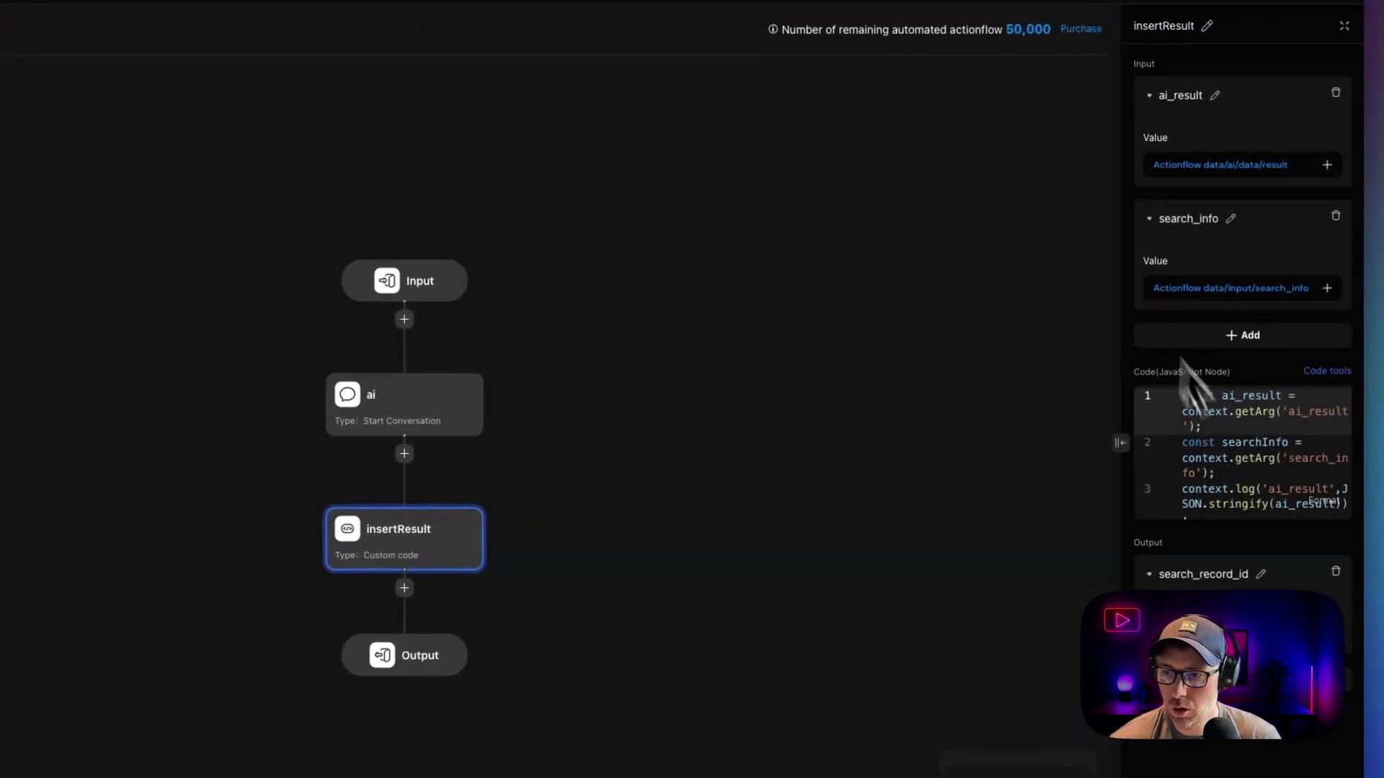
pyautogui.click(405, 656)
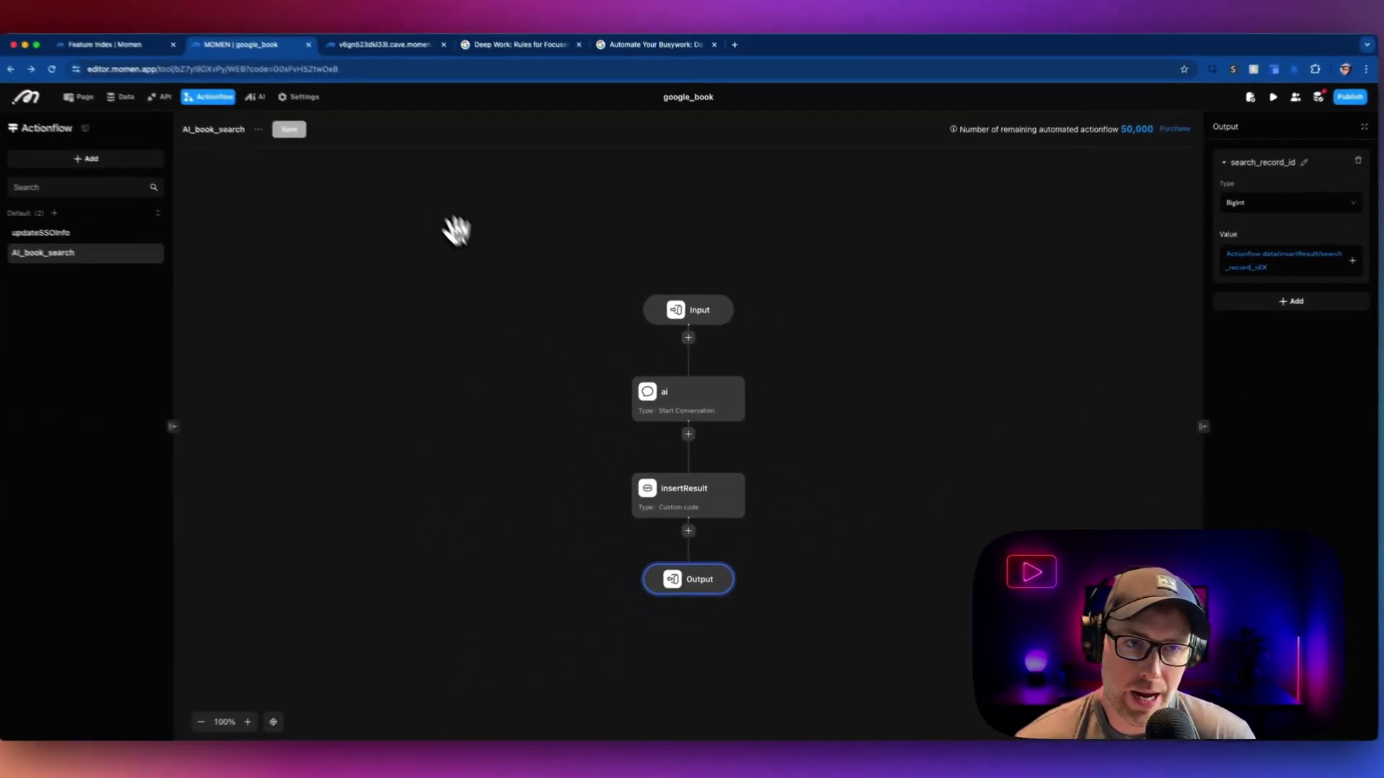
pyautogui.click(460, 476)
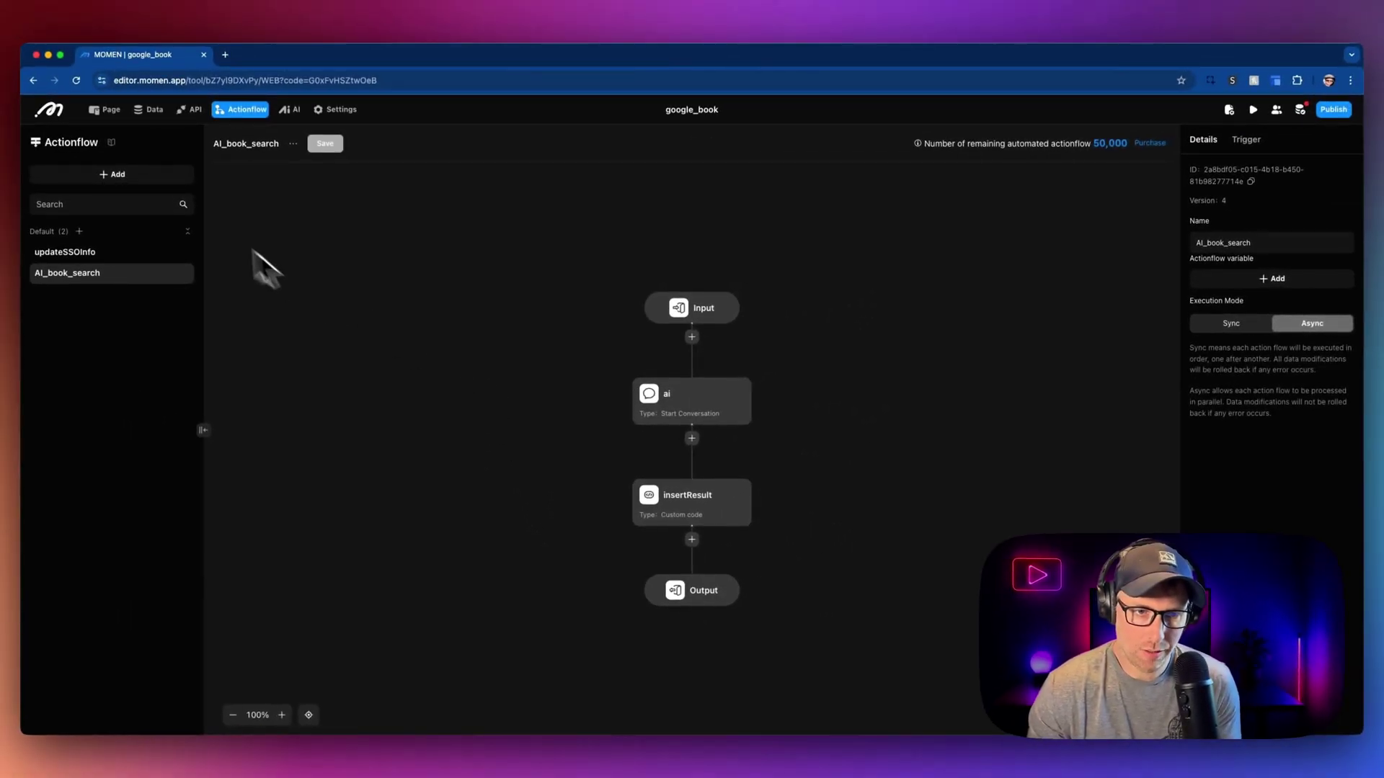
# Check the Recommend button's actionflow action, then return to the updateSSOInfo actionflow.
pyautogui.click(113, 119)
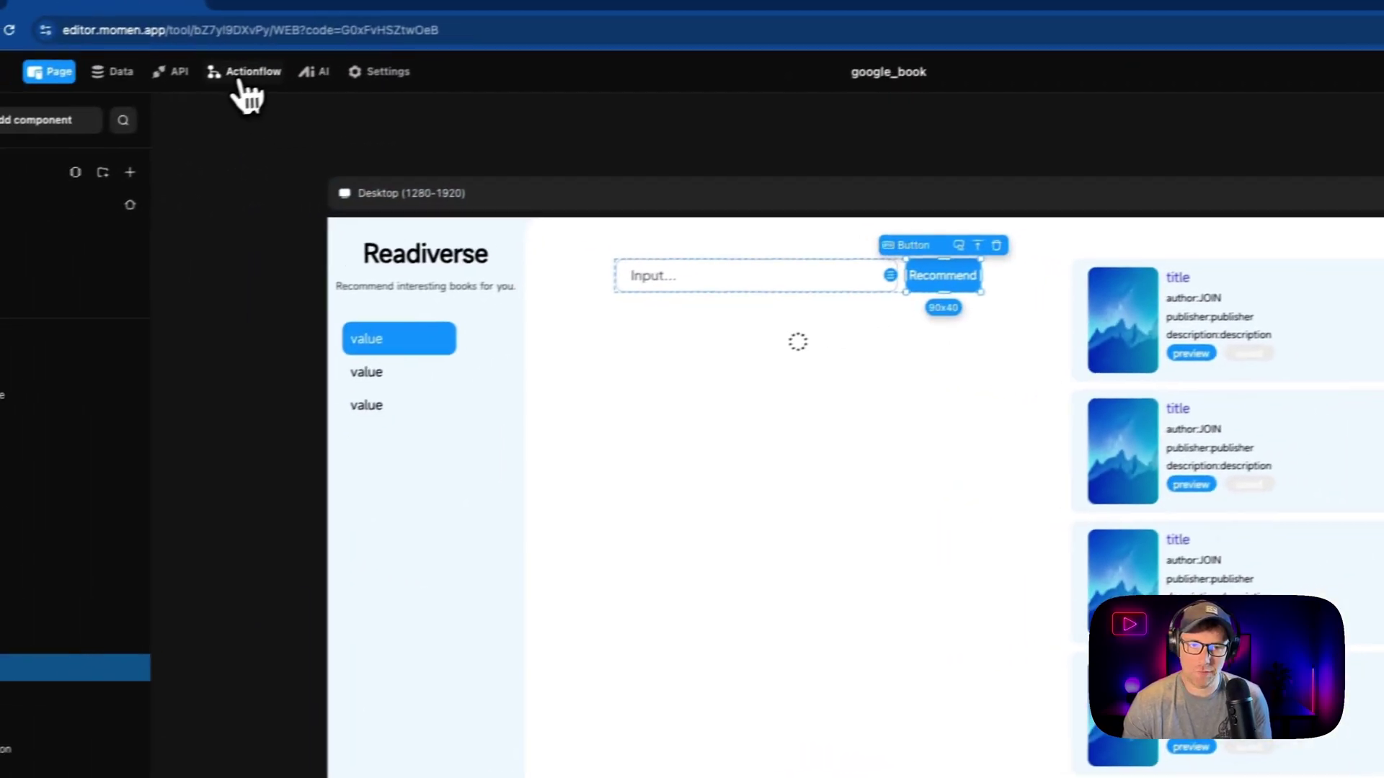
pyautogui.click(240, 92)
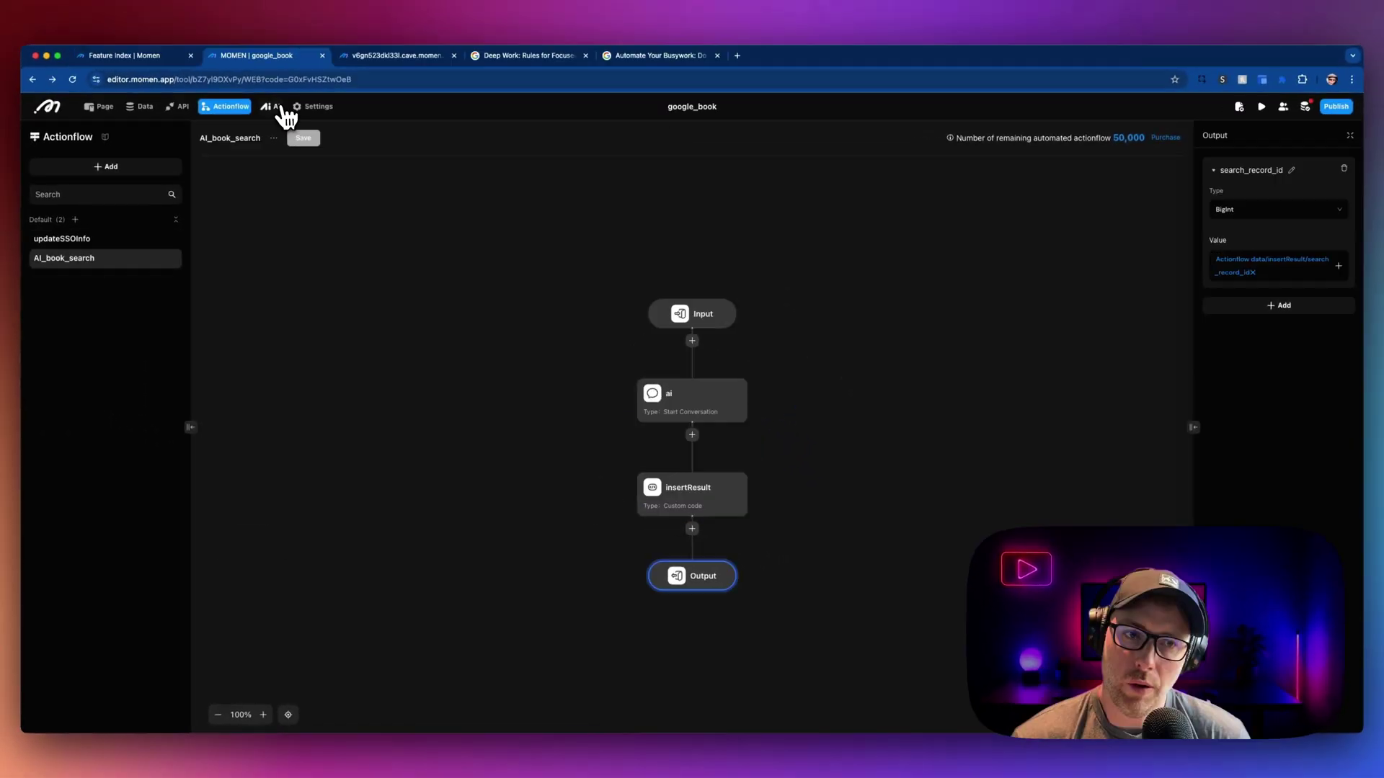
# Open the book_recommend AI agent in the google_book project and view its AI model settings.
pyautogui.click(273, 107)
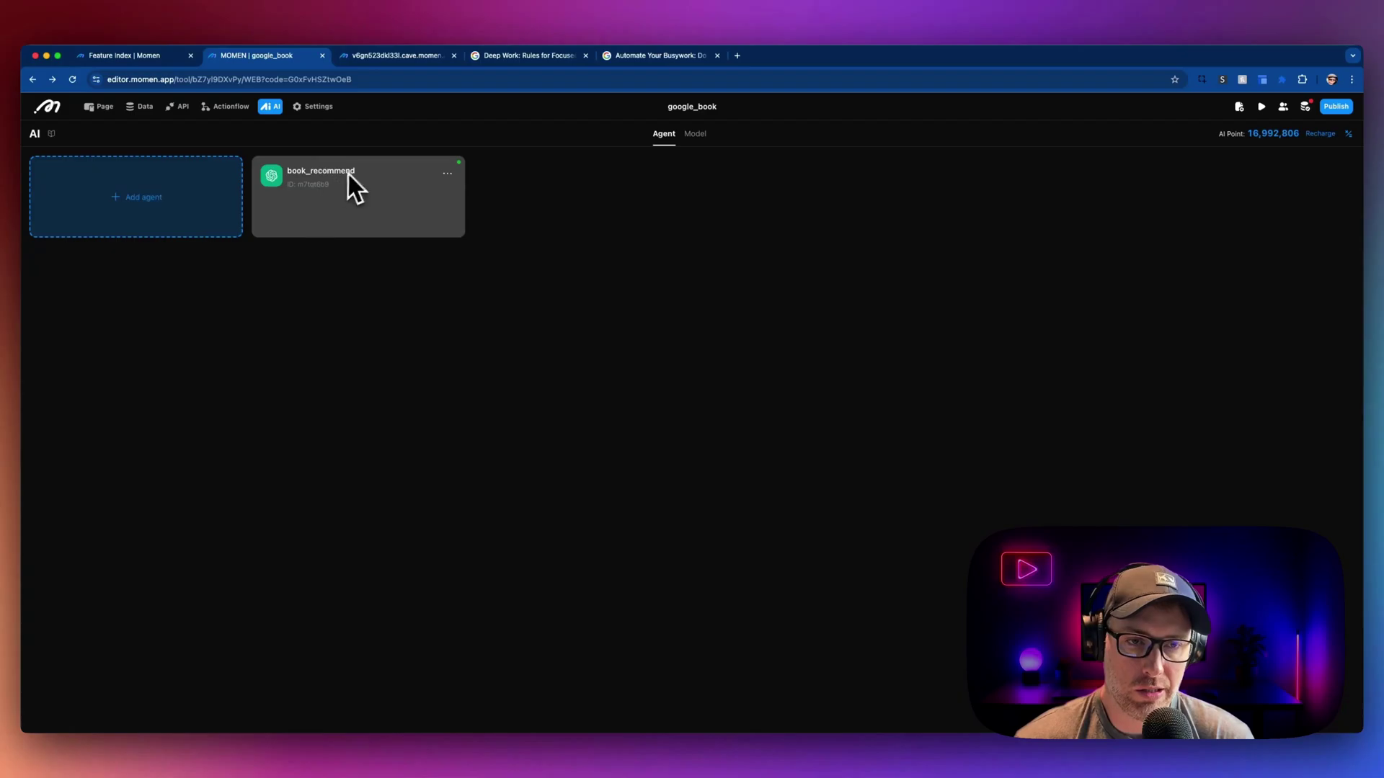
pyautogui.click(377, 61)
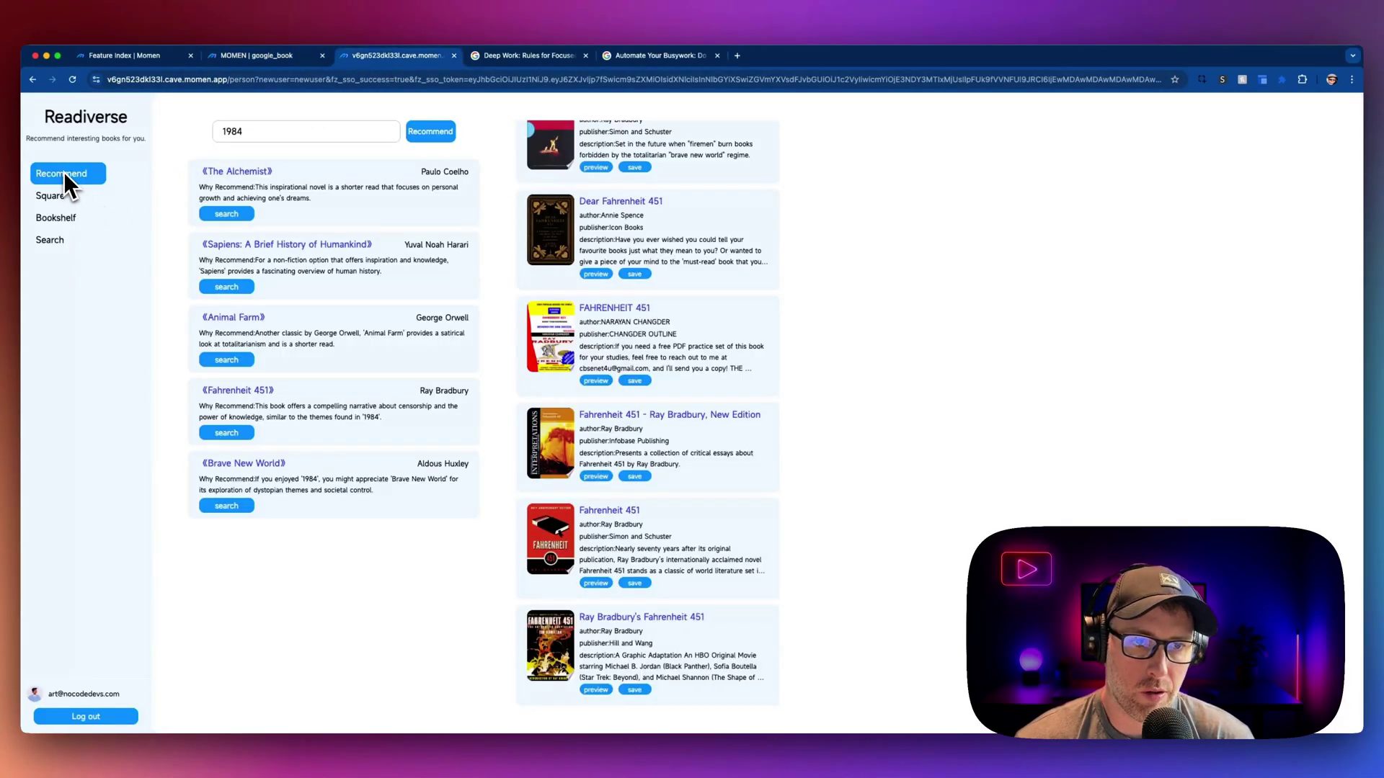
pyautogui.click(271, 60)
pyautogui.click(332, 189)
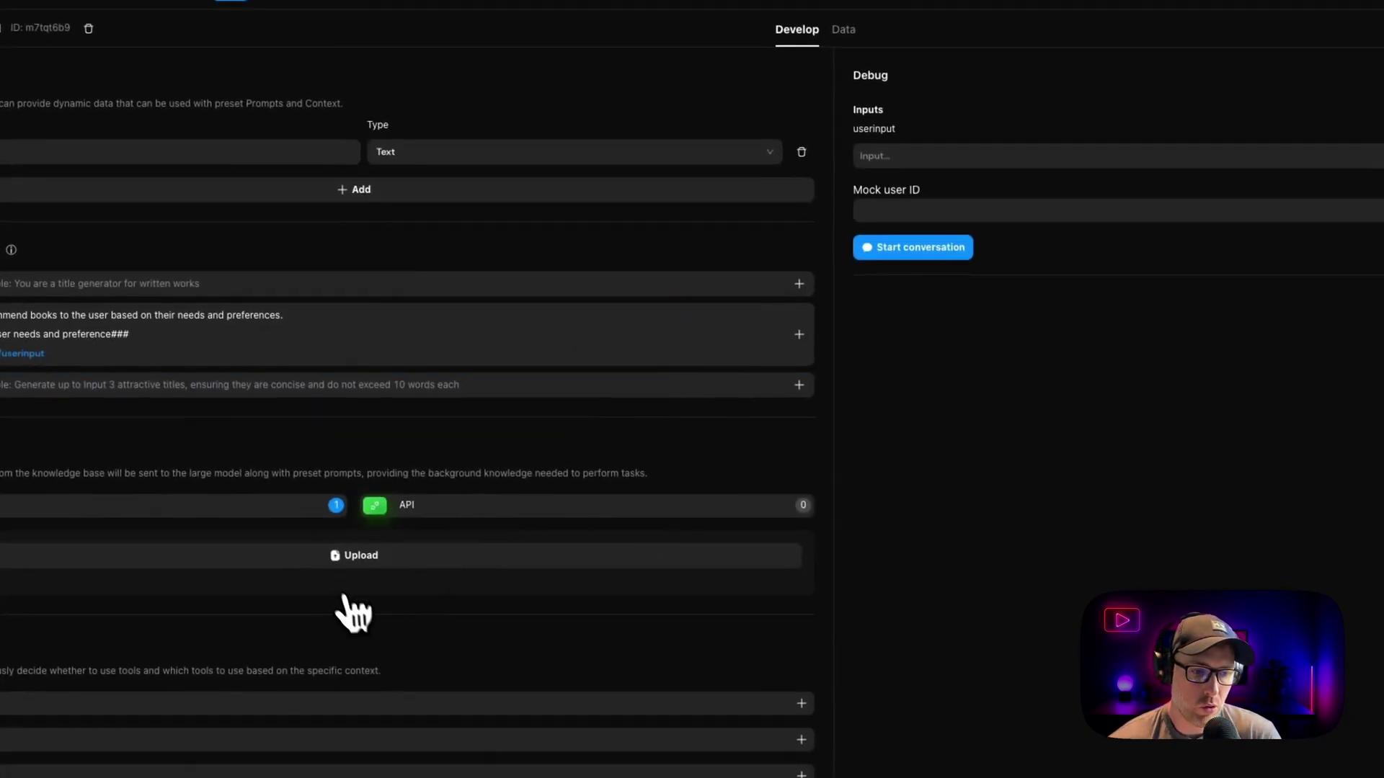
pyautogui.scroll(-5, 309, 479)
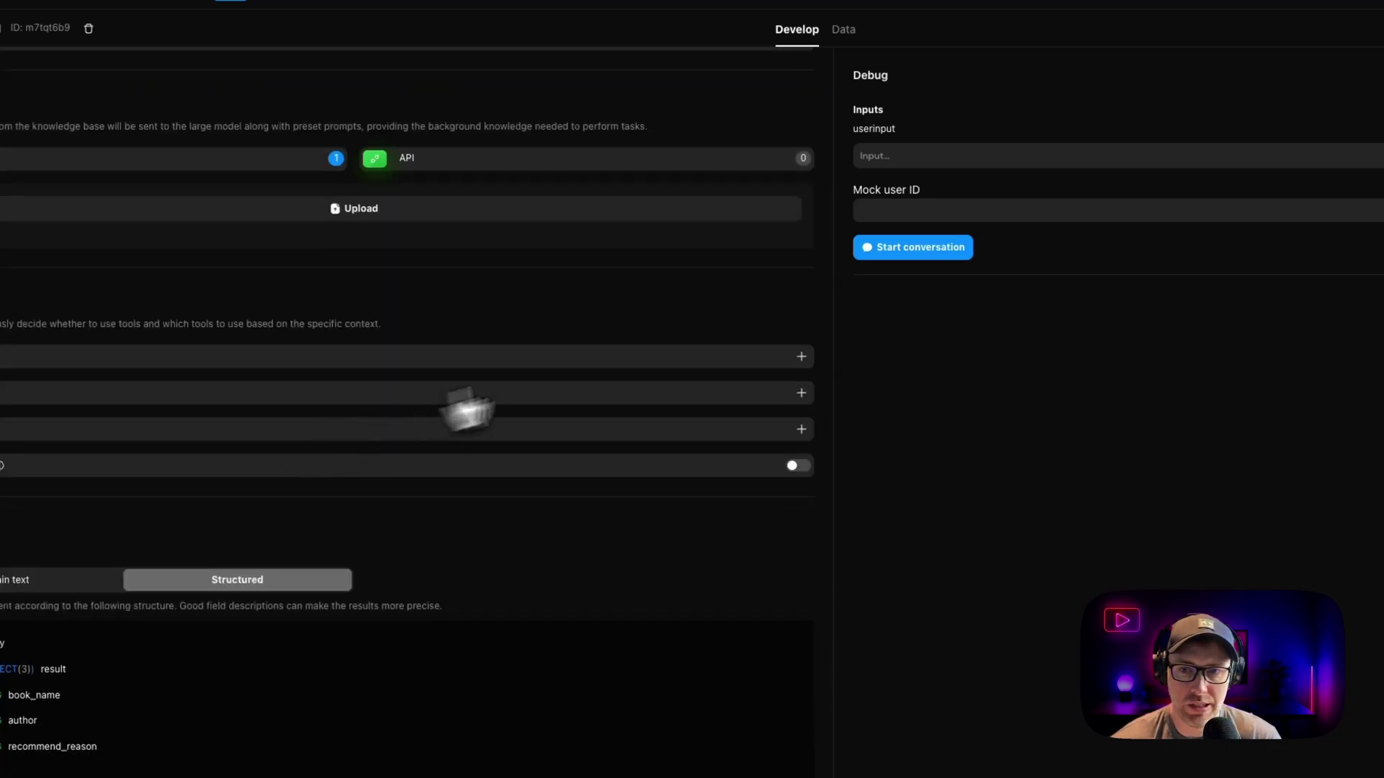
pyautogui.scroll(4, 467, 409)
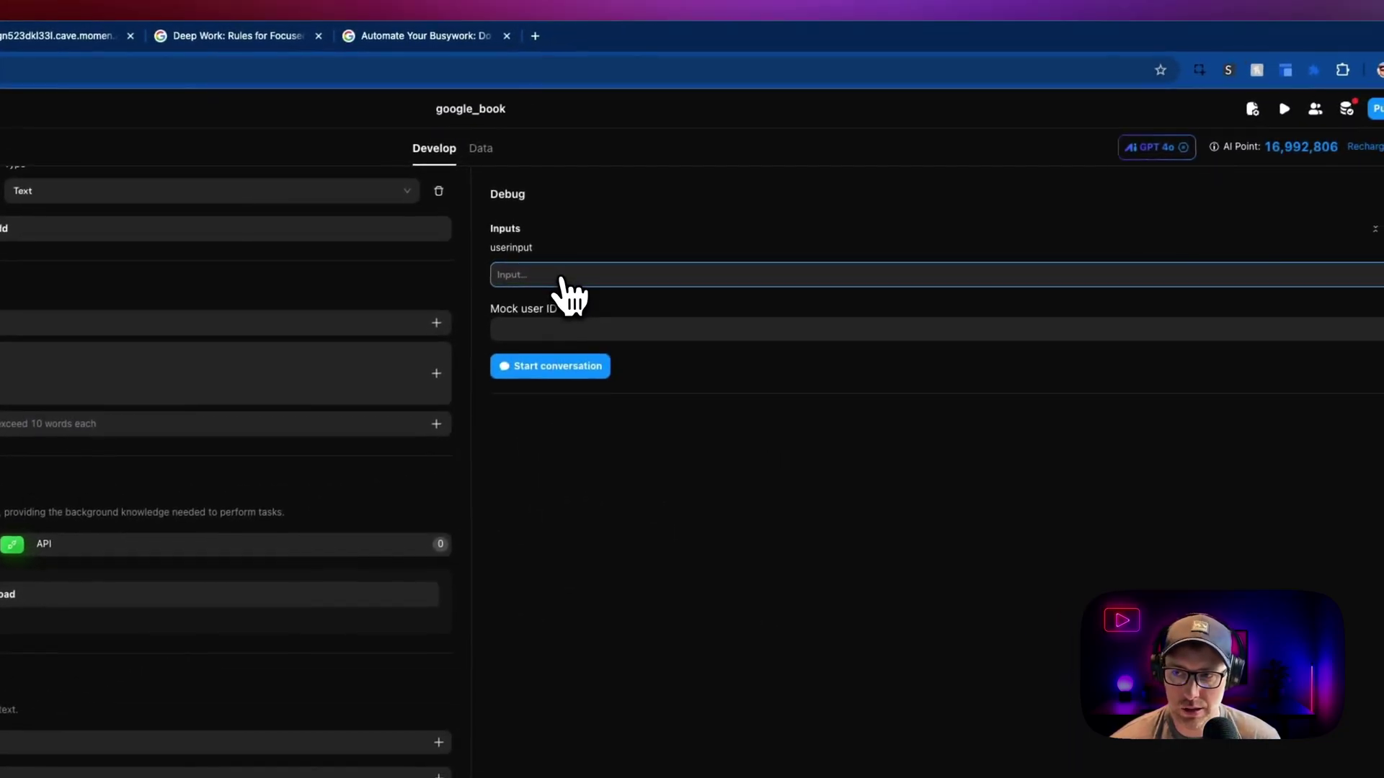
pyautogui.click(1153, 148)
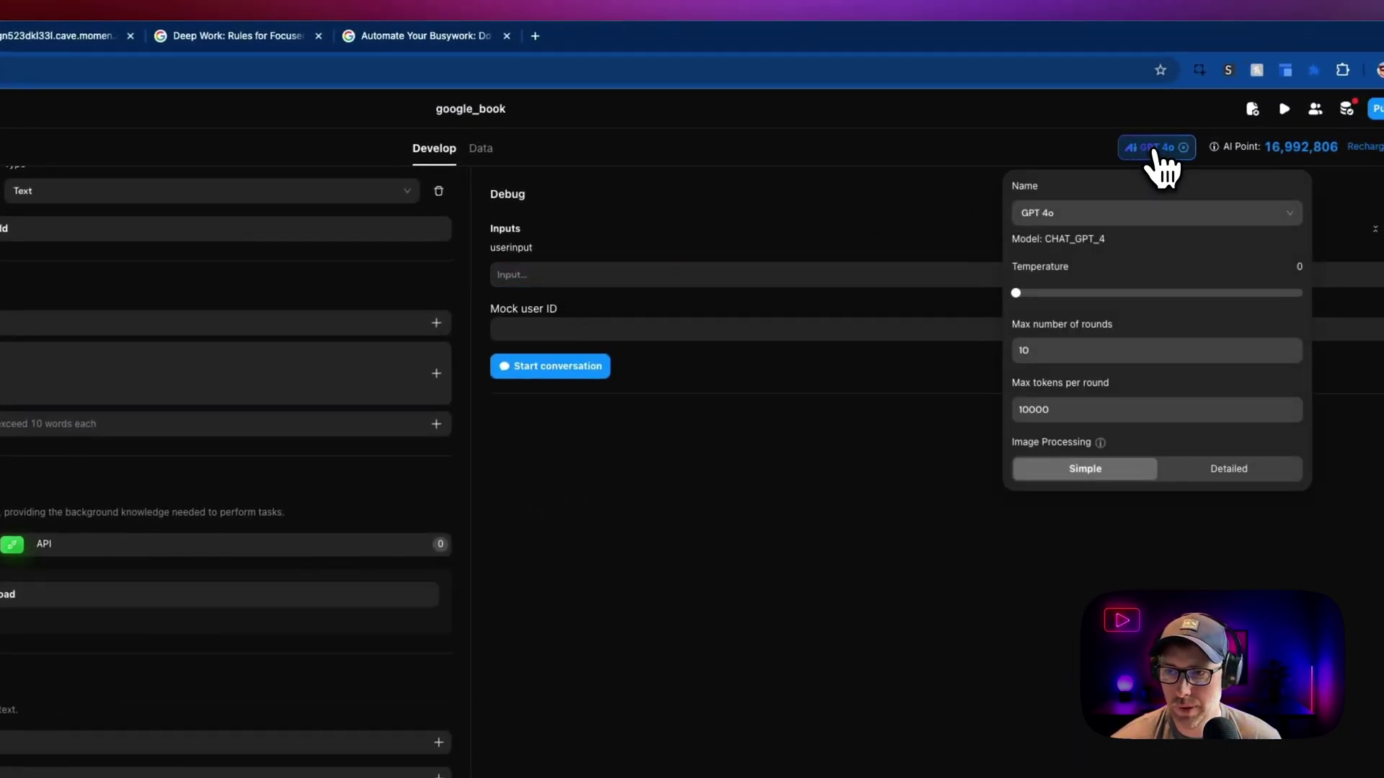
# Enter 1984 as the userinput and choose the first mock user ID.
pyautogui.click(564, 272)
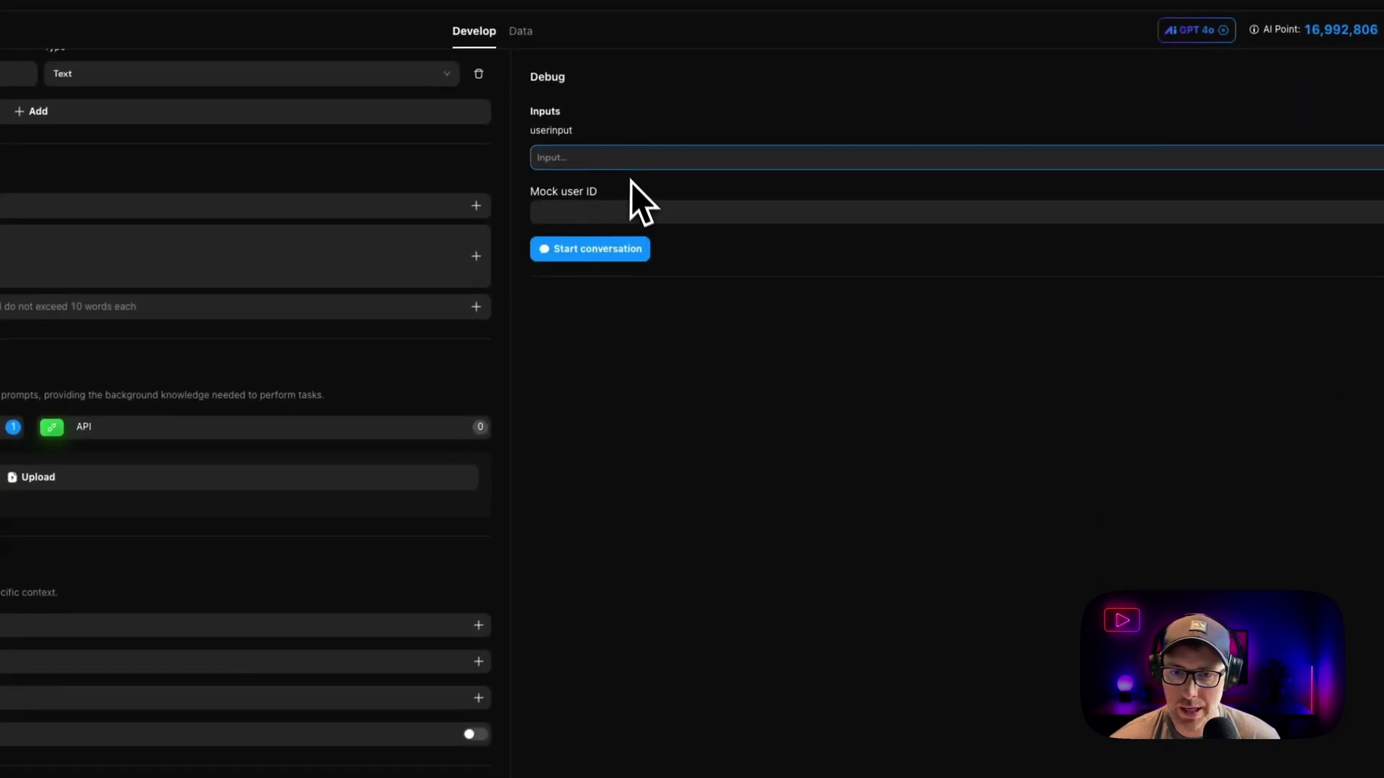
pyautogui.write('1984')
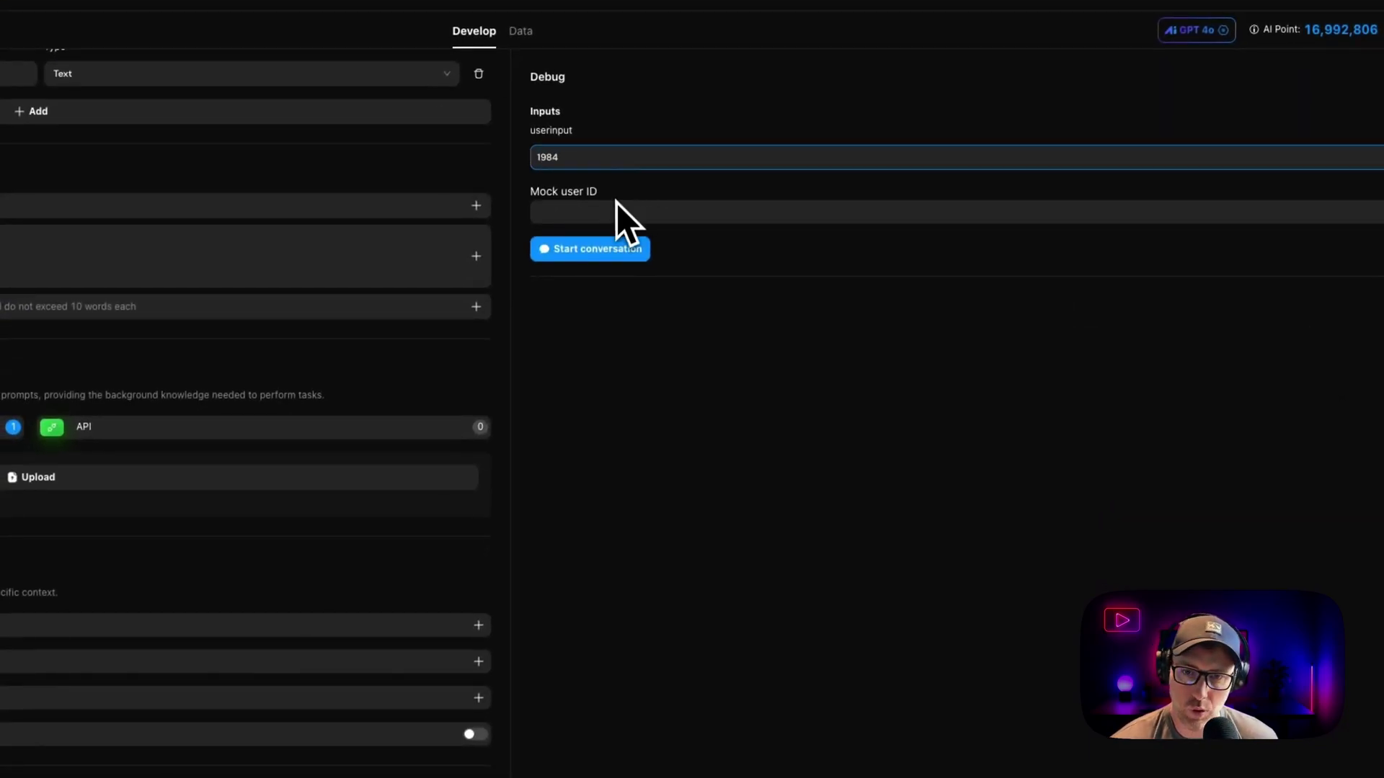
pyautogui.click(615, 209)
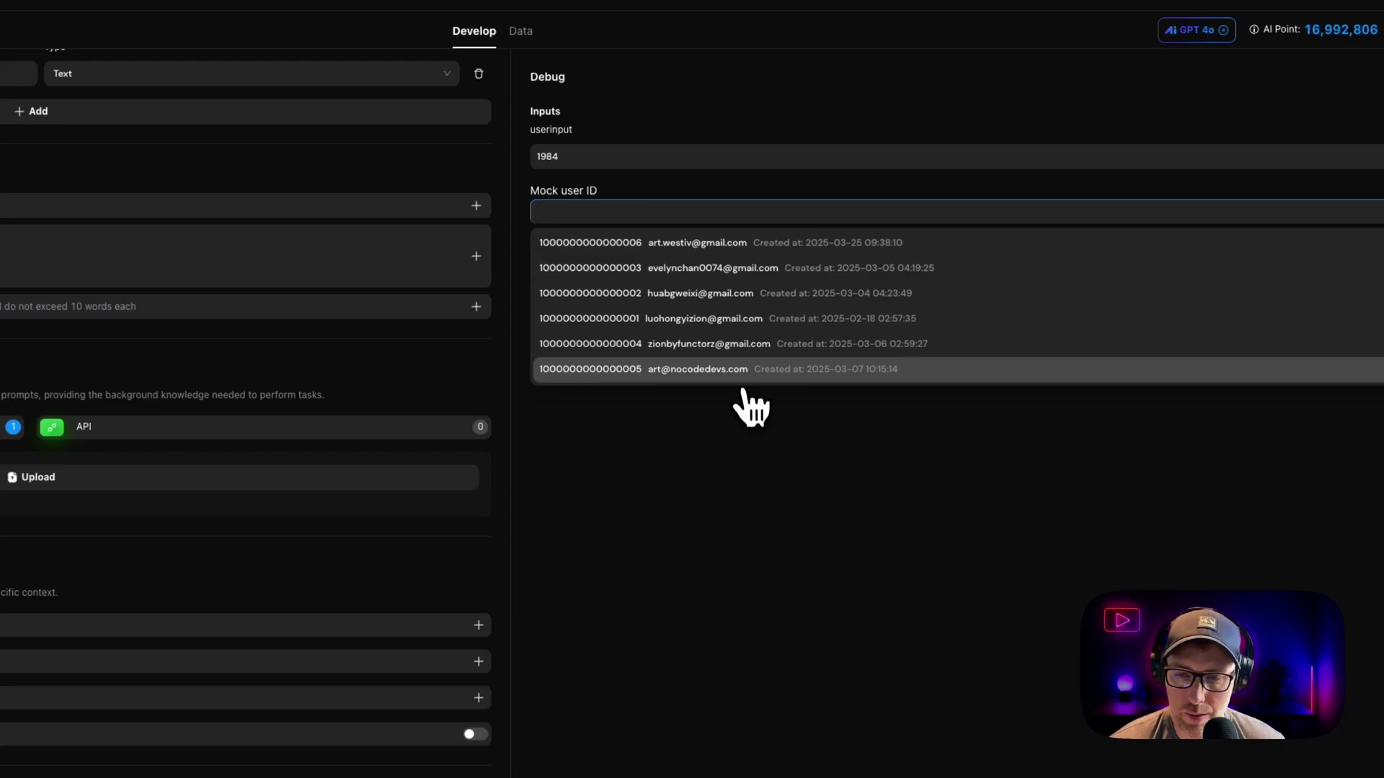
pyautogui.click(710, 243)
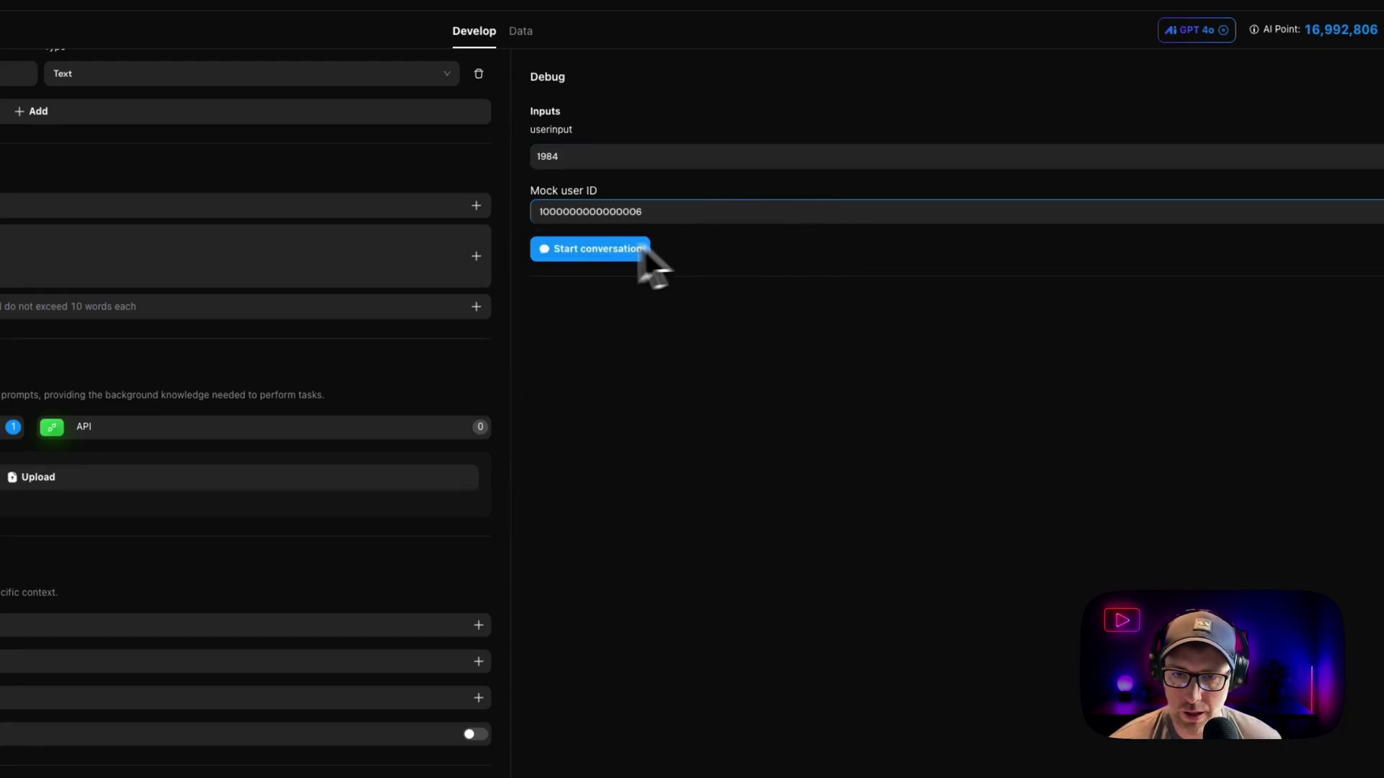
# Start the debug conversation on 1984 and review JSON picks like Brave New World and Fahrenheit 451.
pyautogui.click(640, 250)
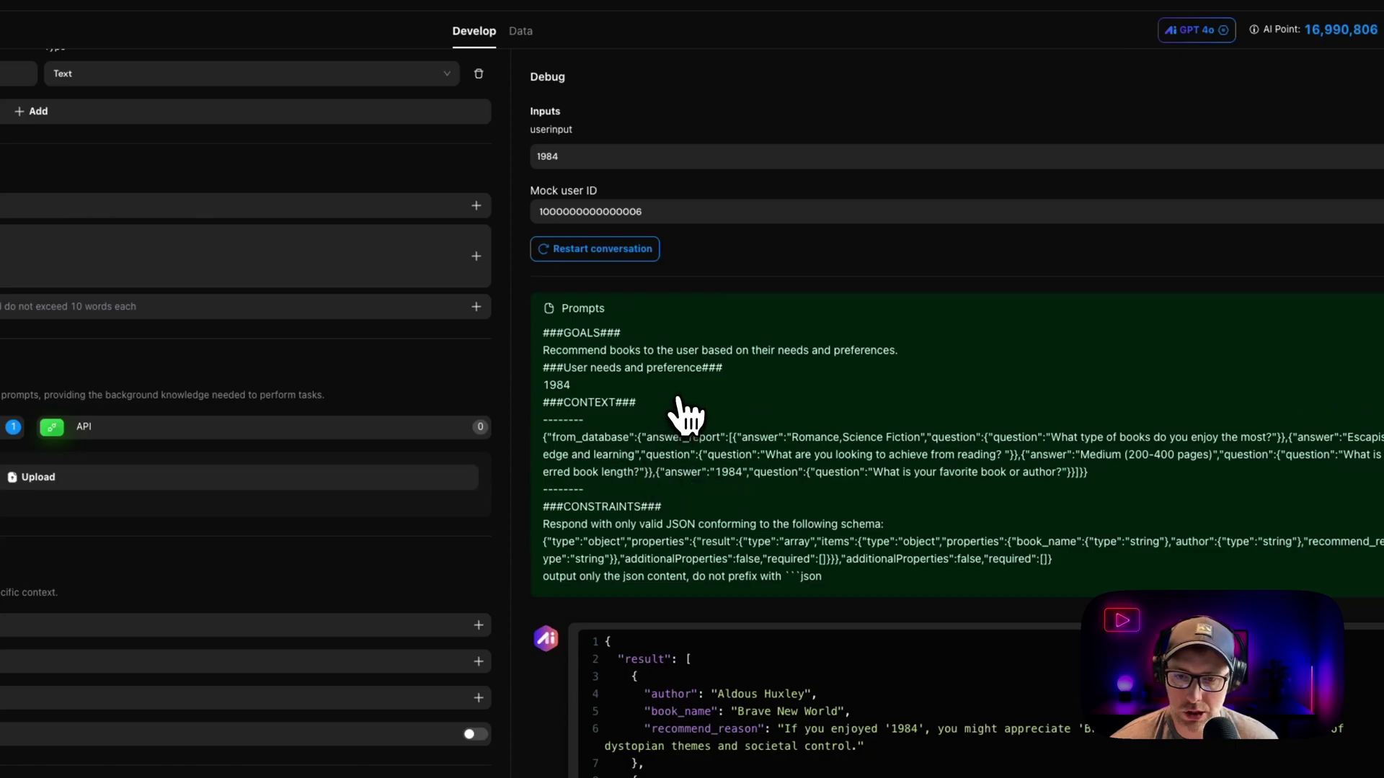
pyautogui.scroll(-1, 711, 426)
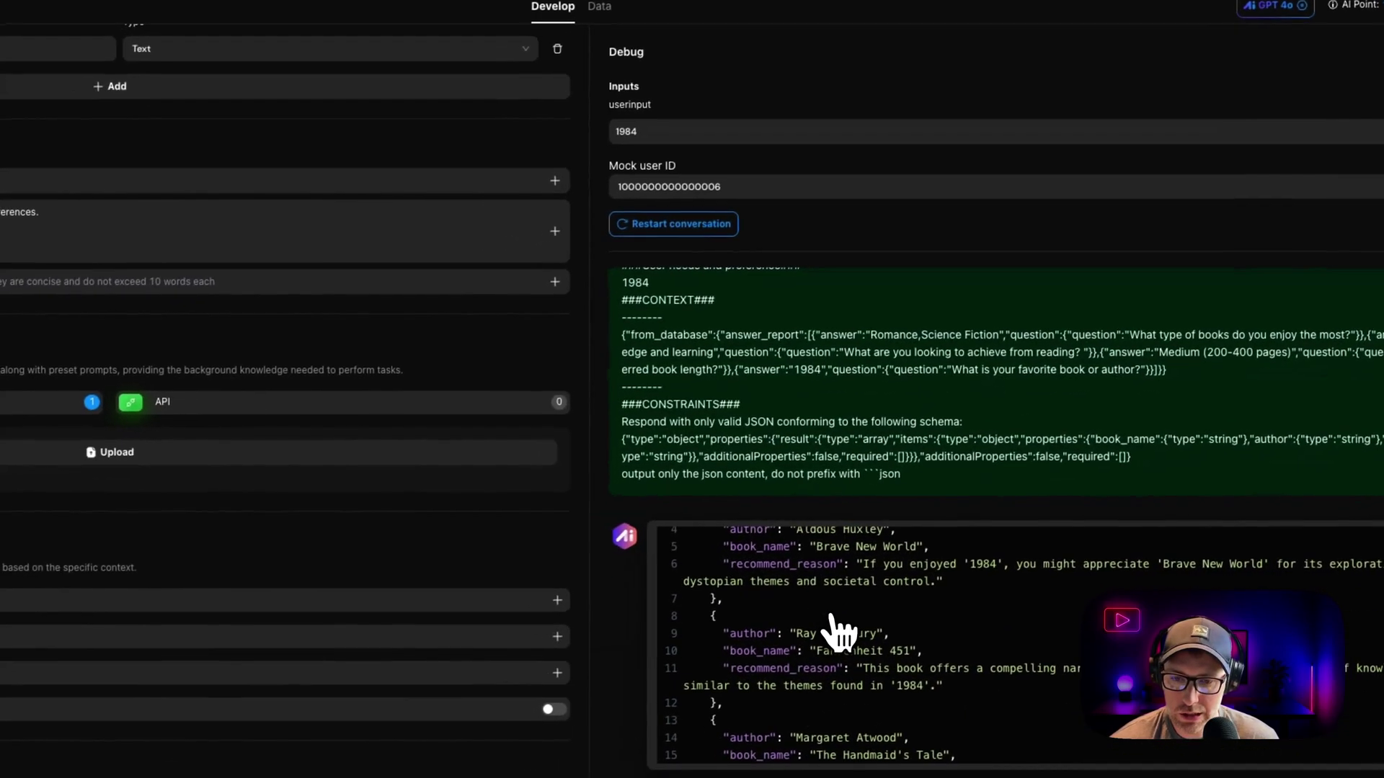
pyautogui.scroll(2, 836, 633)
pyautogui.scroll(-4, 828, 655)
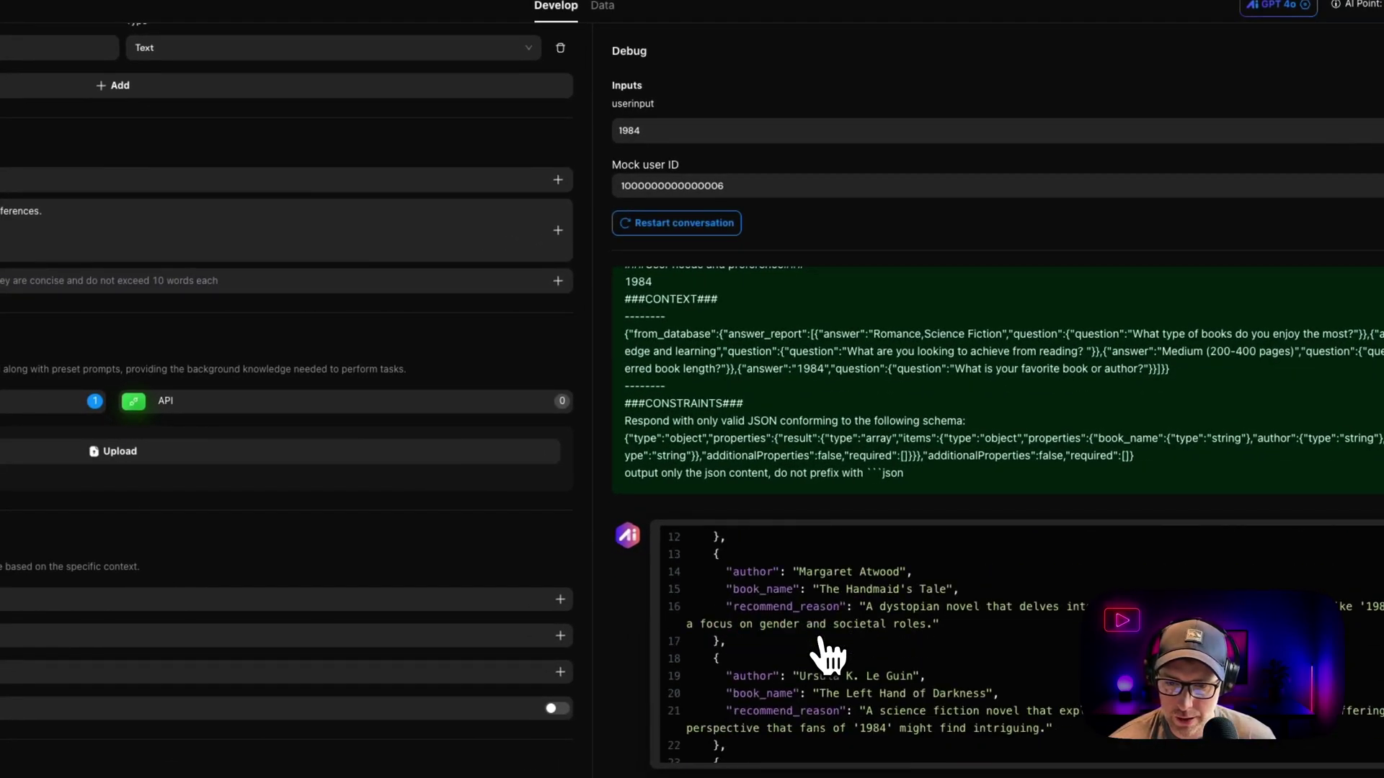
pyautogui.scroll(-2, 829, 654)
pyautogui.scroll(3, 800, 565)
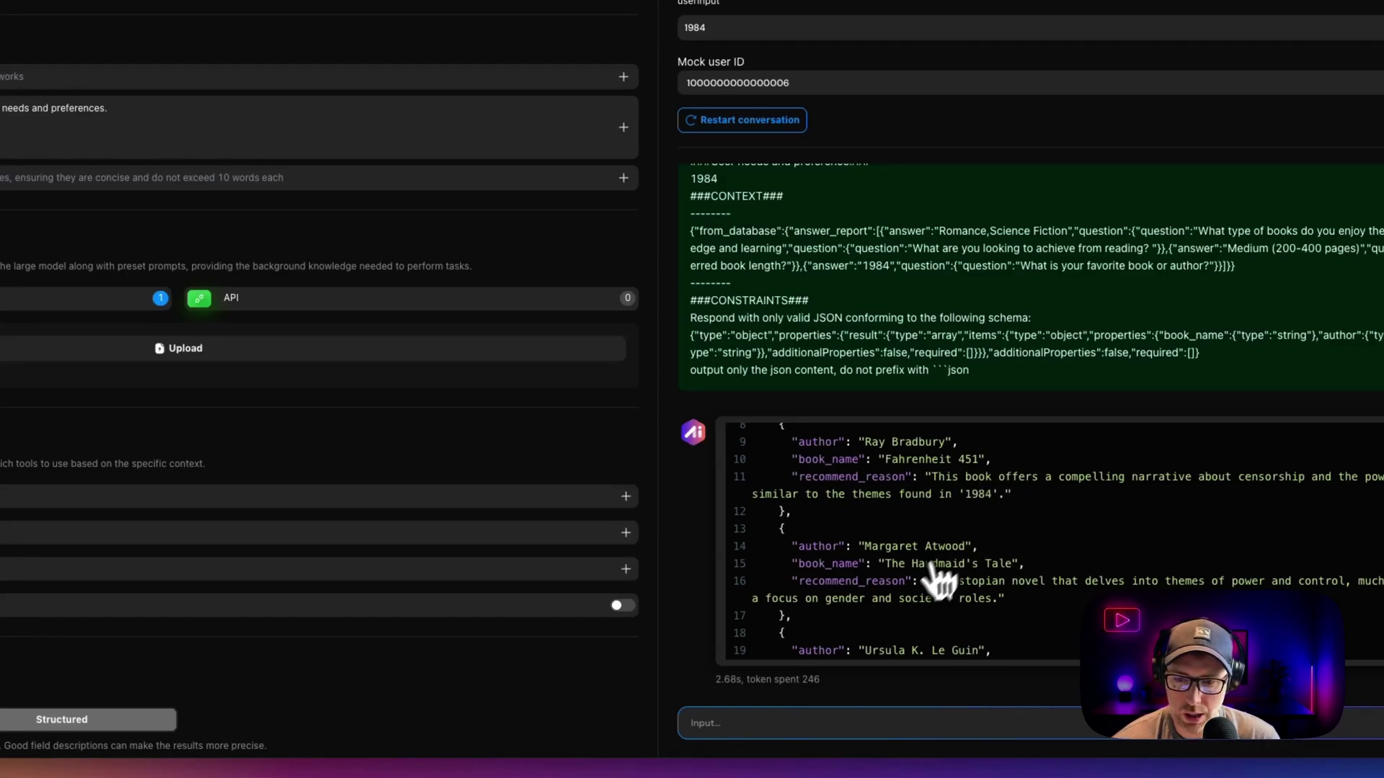
pyautogui.scroll(-5, 880, 581)
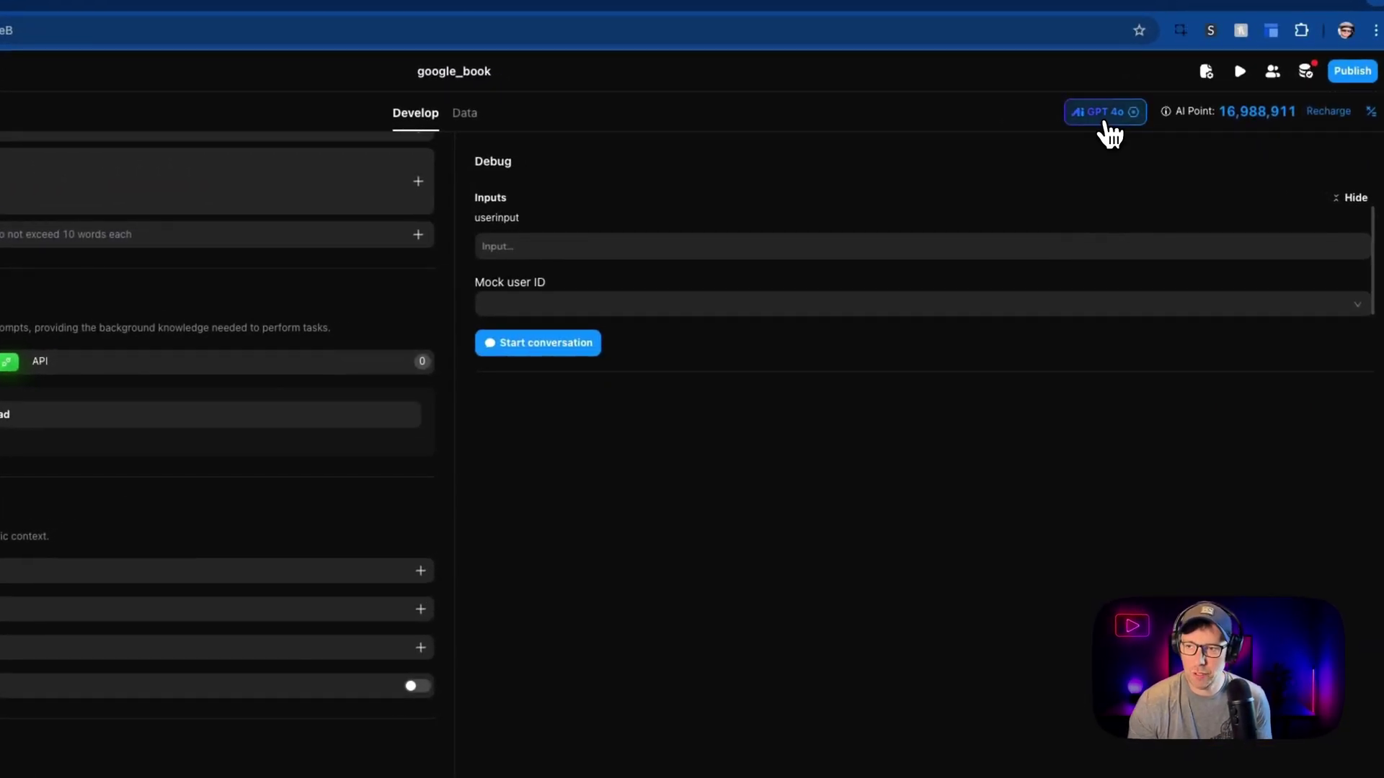
pyautogui.click(1106, 120)
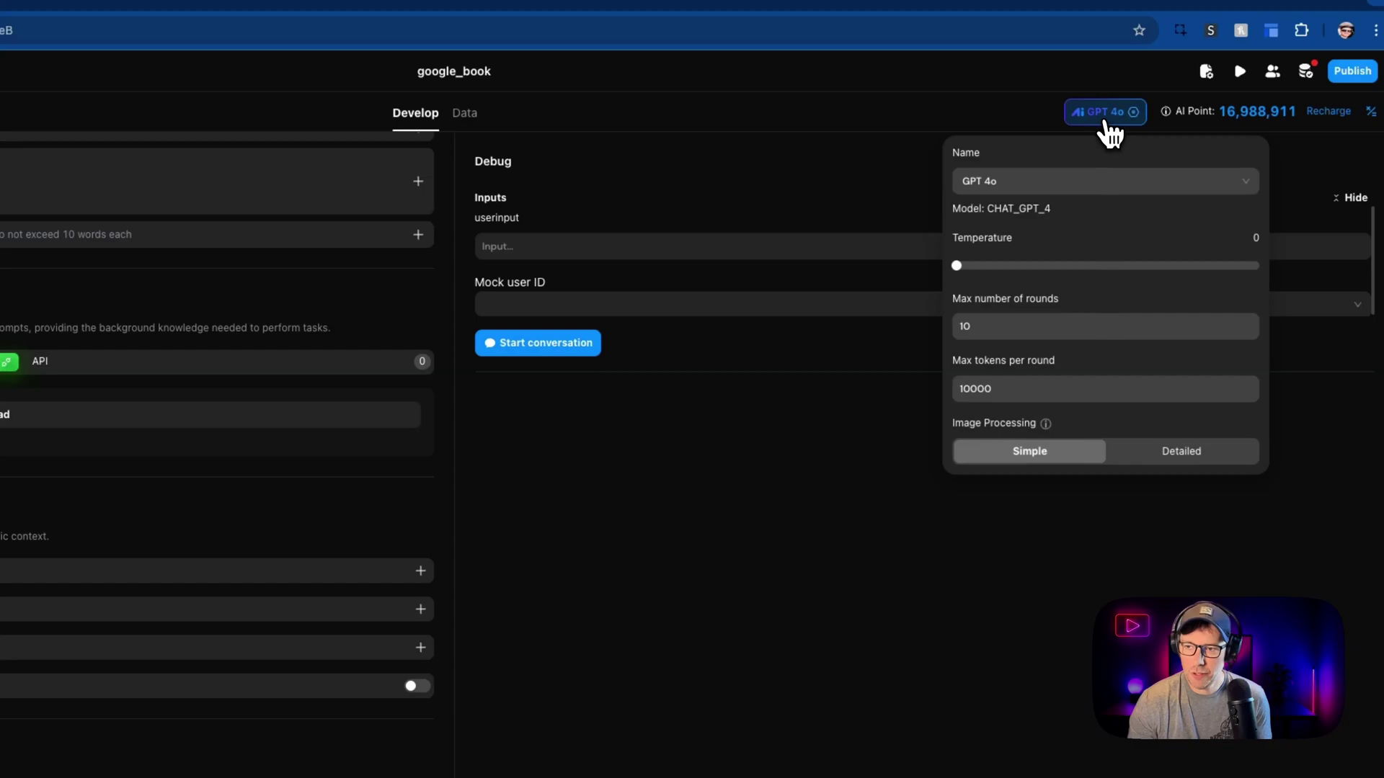
pyautogui.click(1029, 186)
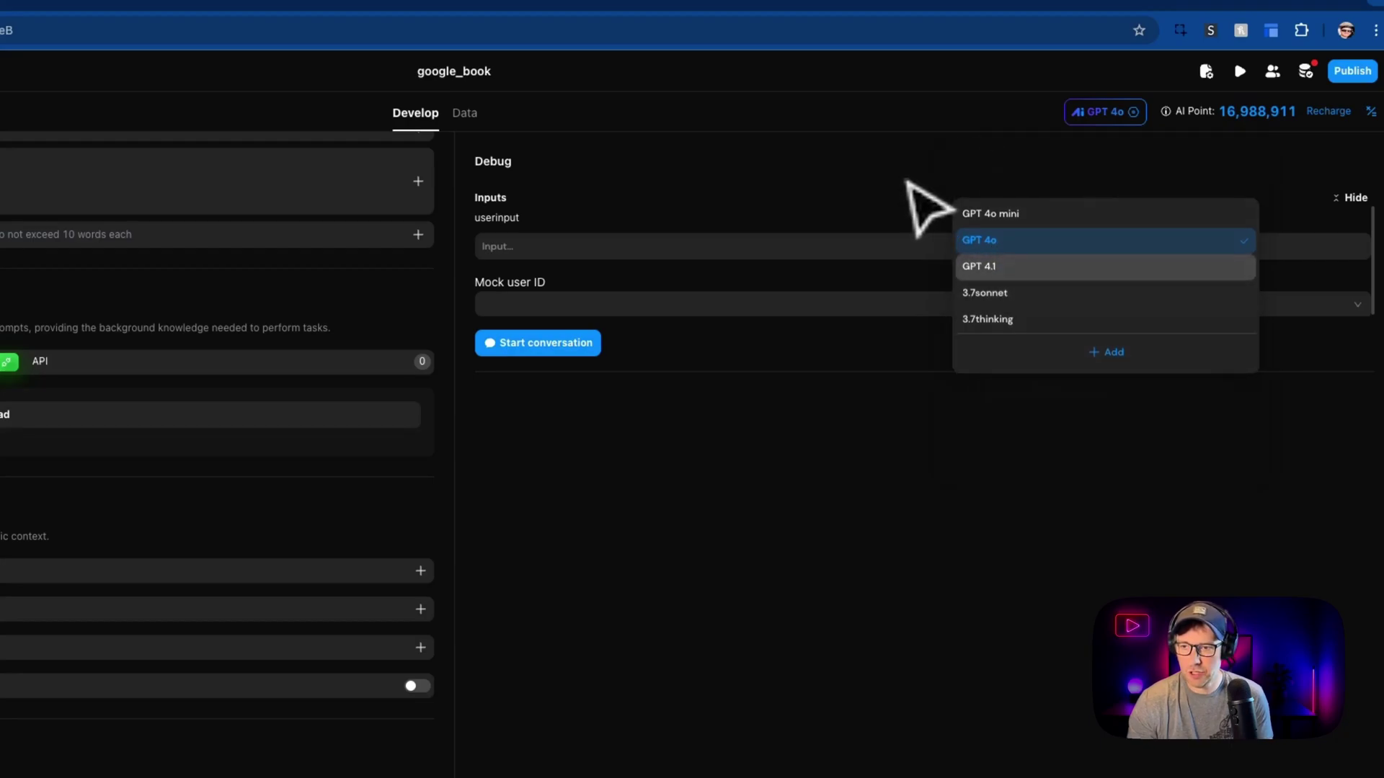
pyautogui.moveTo(1099, 121)
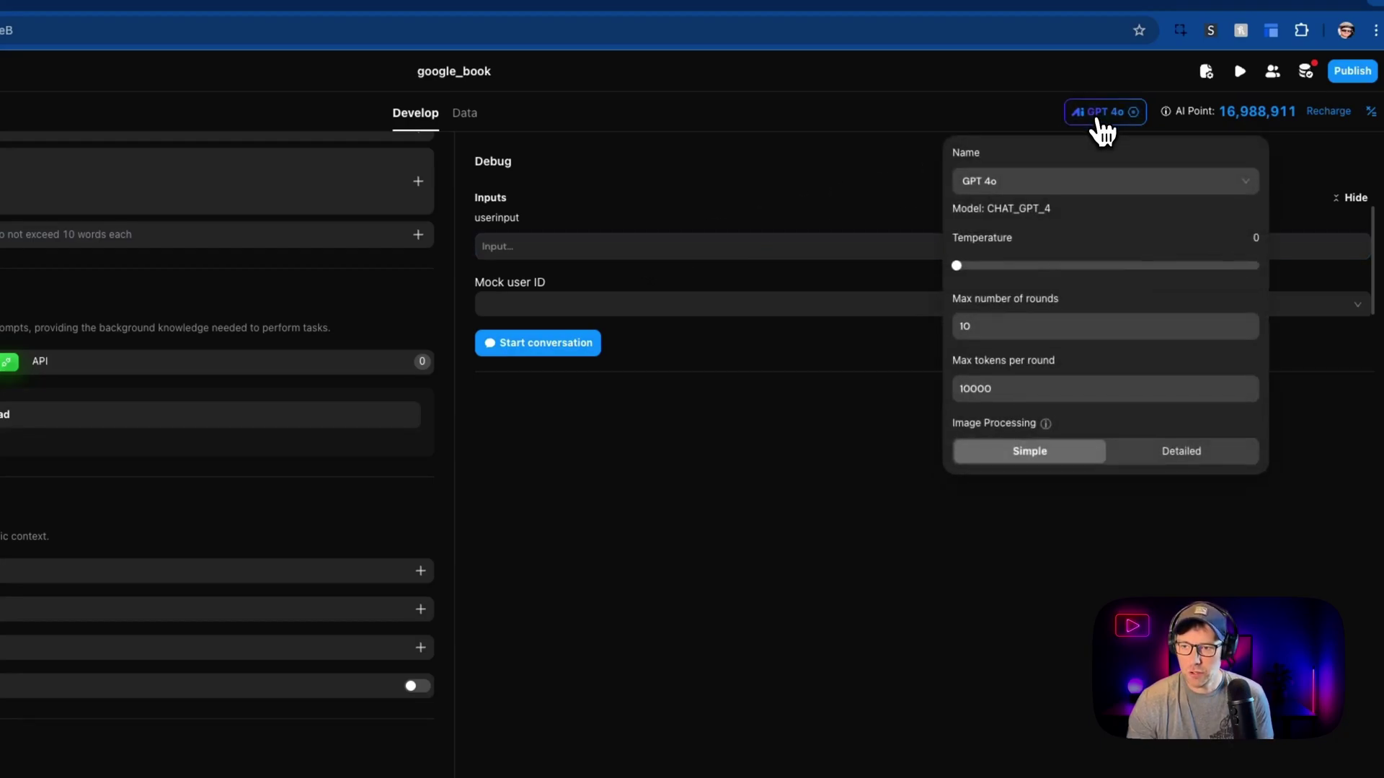
pyautogui.click(999, 329)
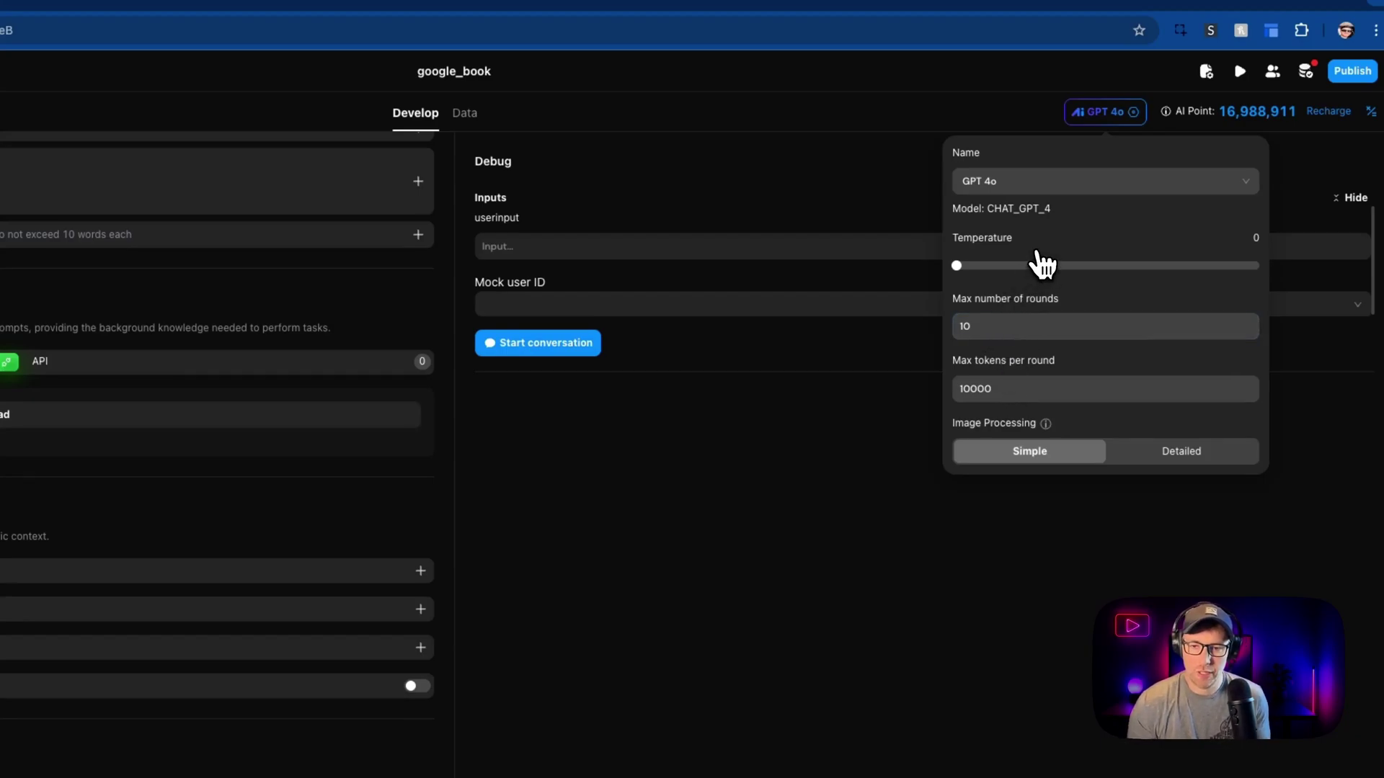
pyautogui.click(742, 525)
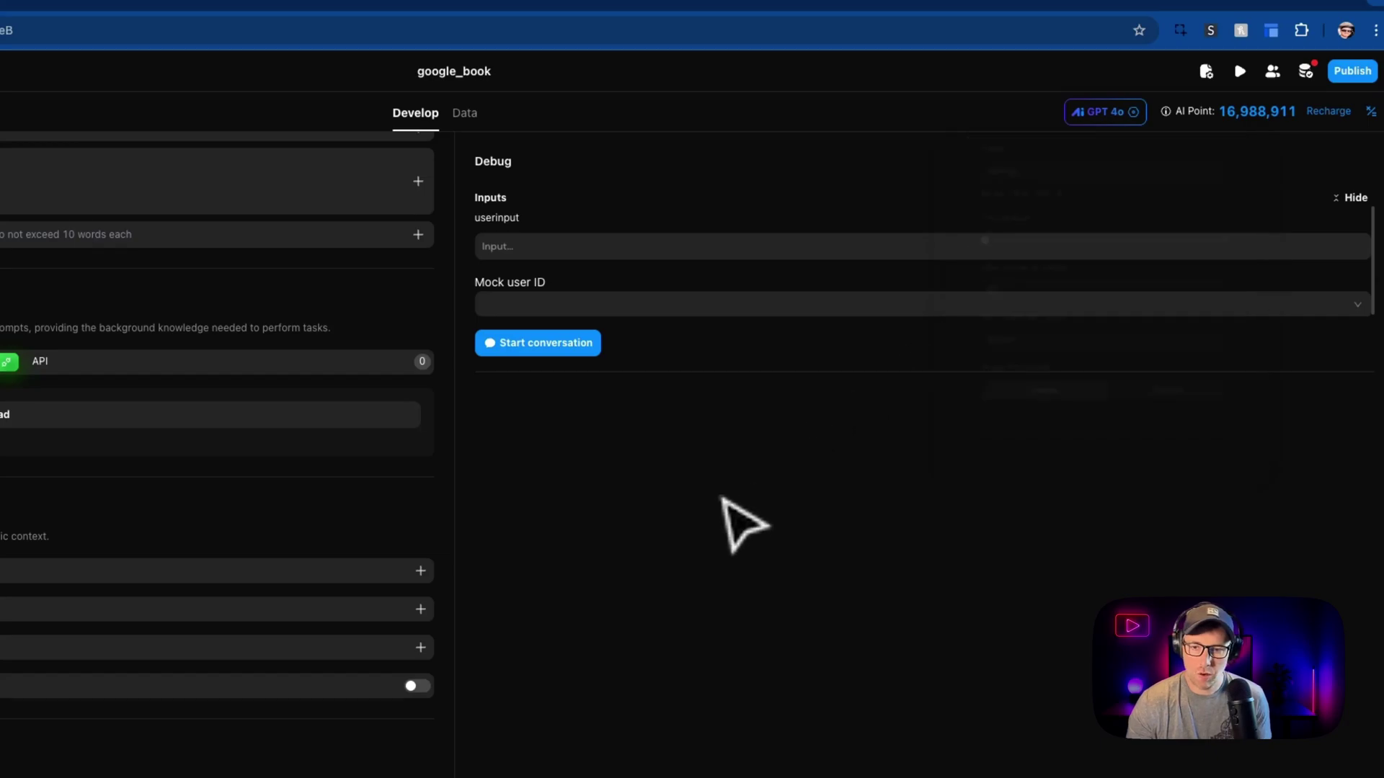
# Review the structured outputs book_name, author, recommend_reason and the Data context's selected columns.
pyautogui.scroll(-3, 216, 540)
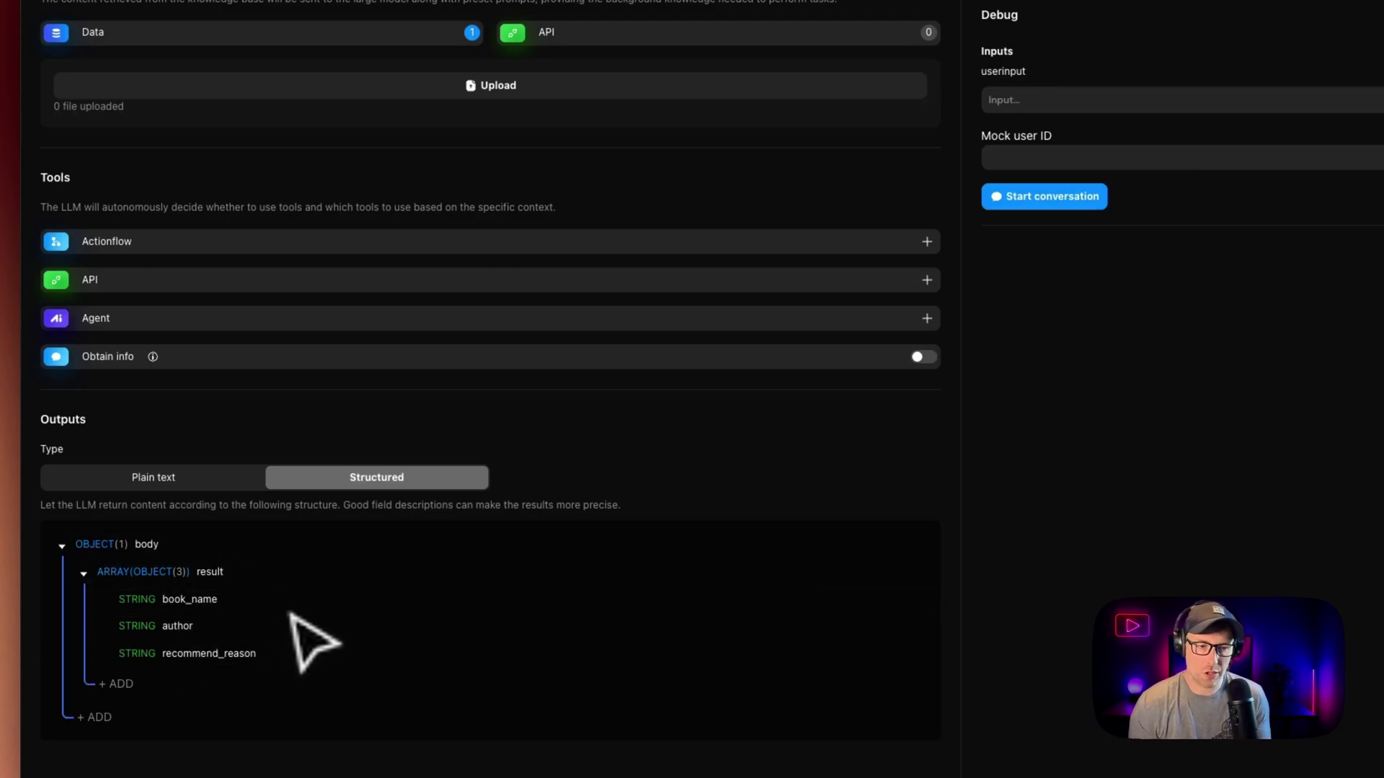
pyautogui.scroll(3, 658, 432)
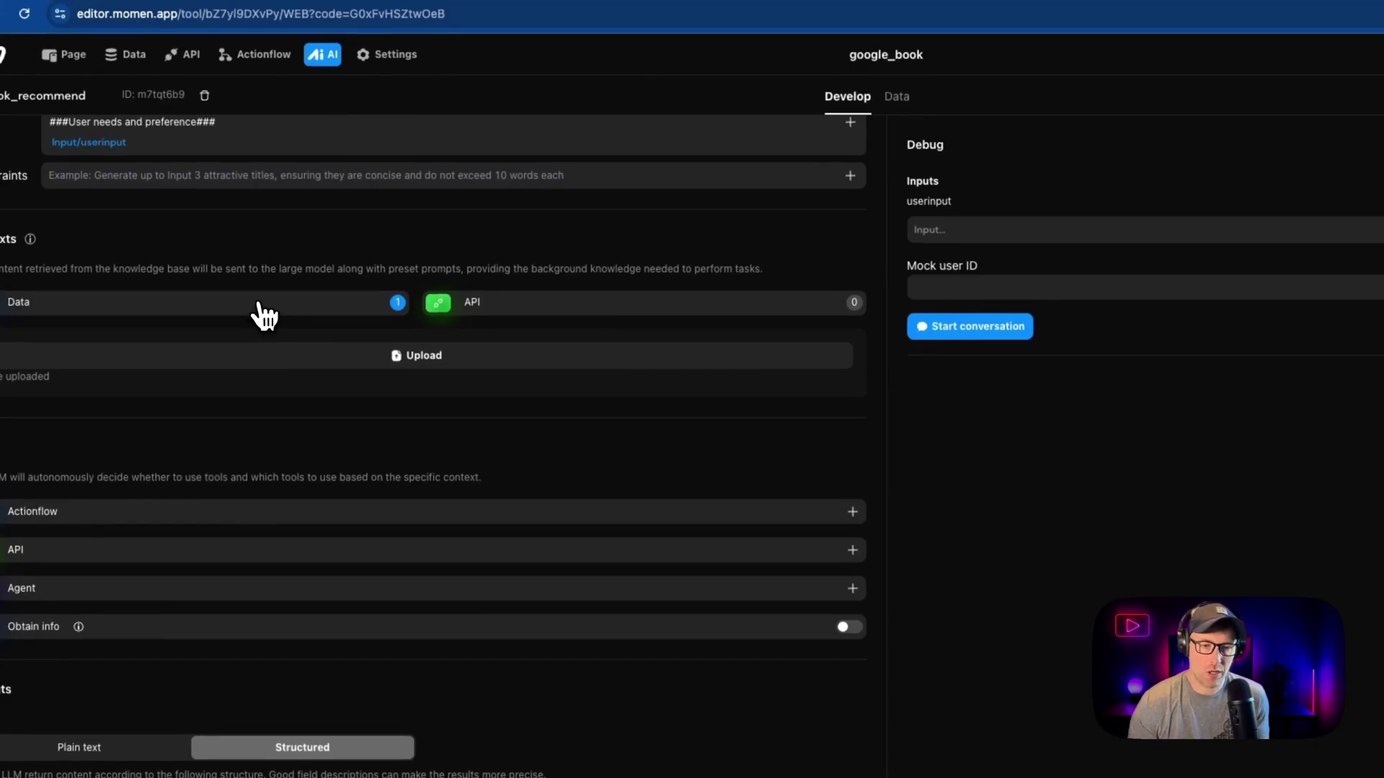
pyautogui.click(263, 315)
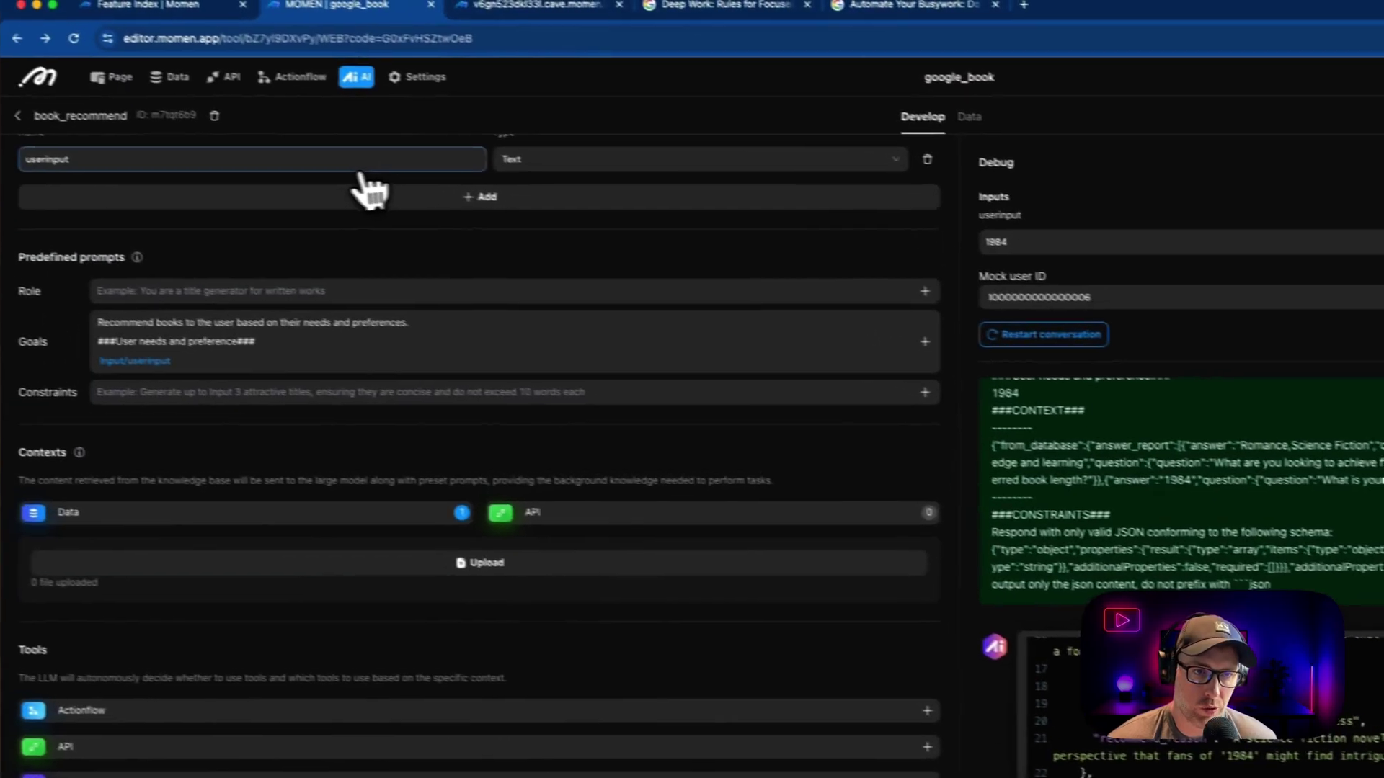
# Open app Settings, view Login settings, then General showing search as the home page.
pyautogui.click(424, 79)
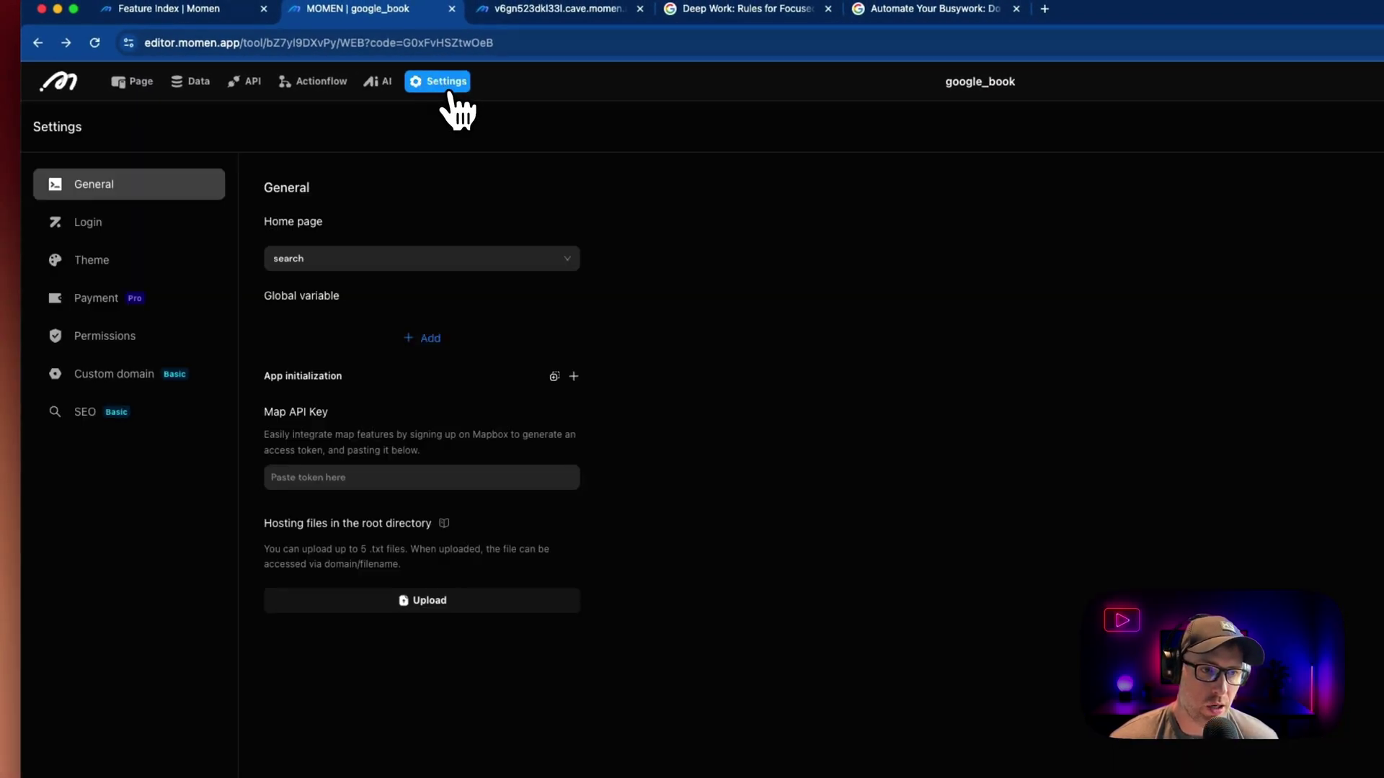
pyautogui.click(112, 220)
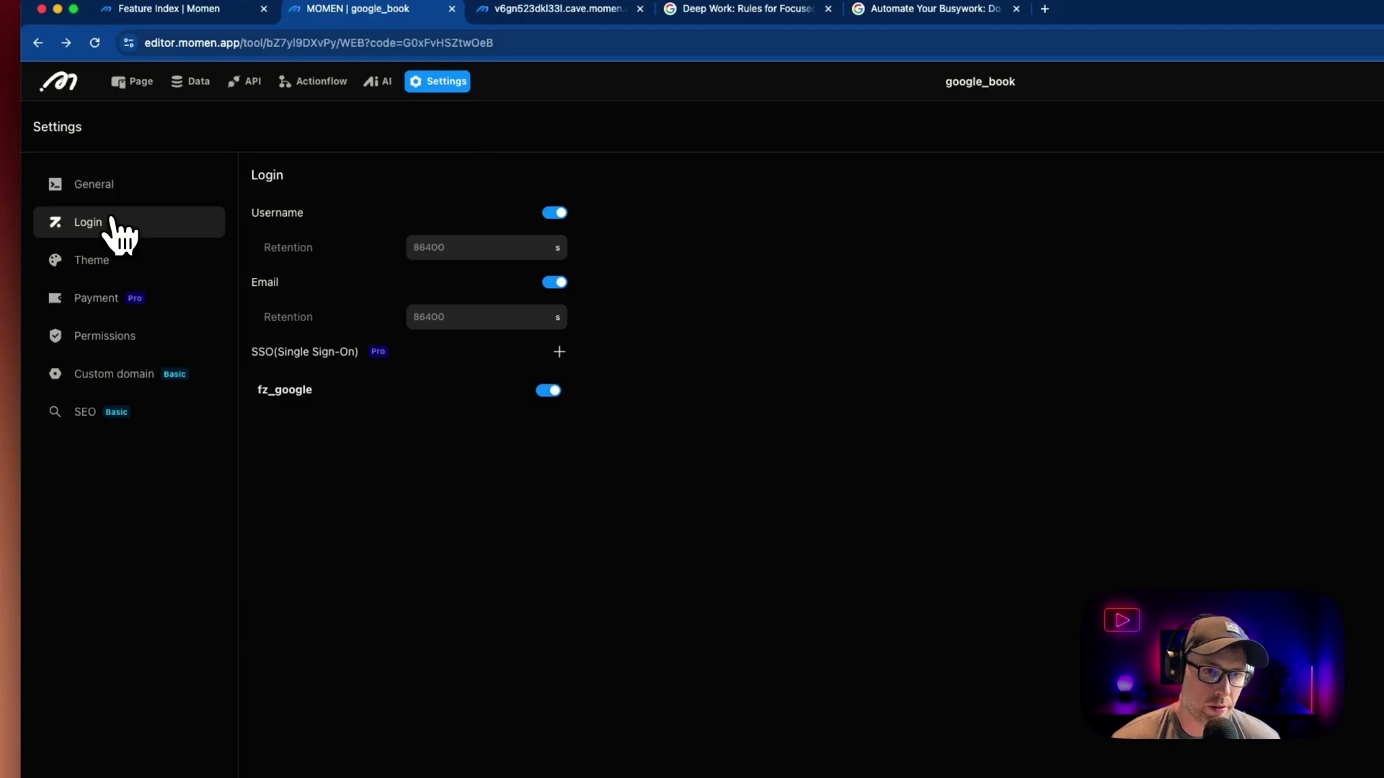
pyautogui.click(115, 190)
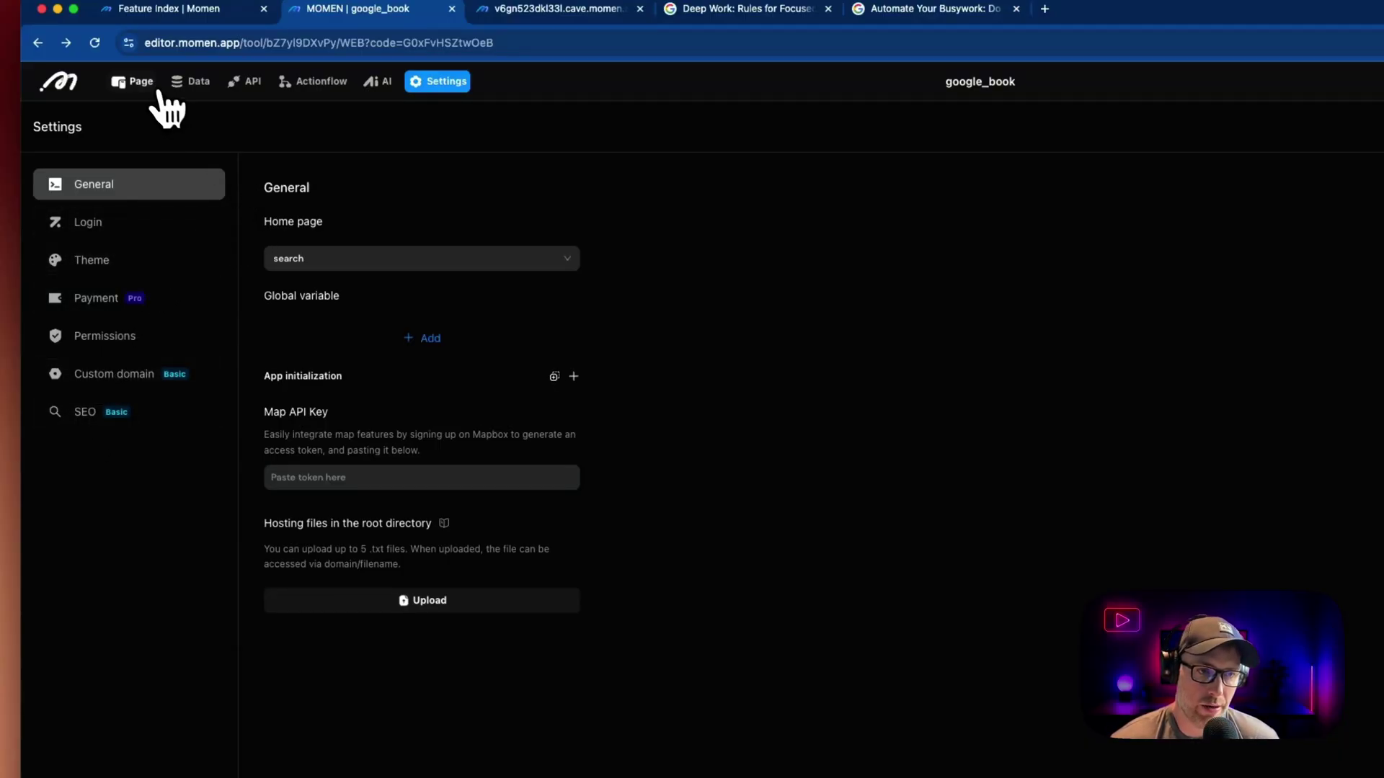
# Select the text input under detail in the personal page's onboarding view.
pyautogui.click(137, 81)
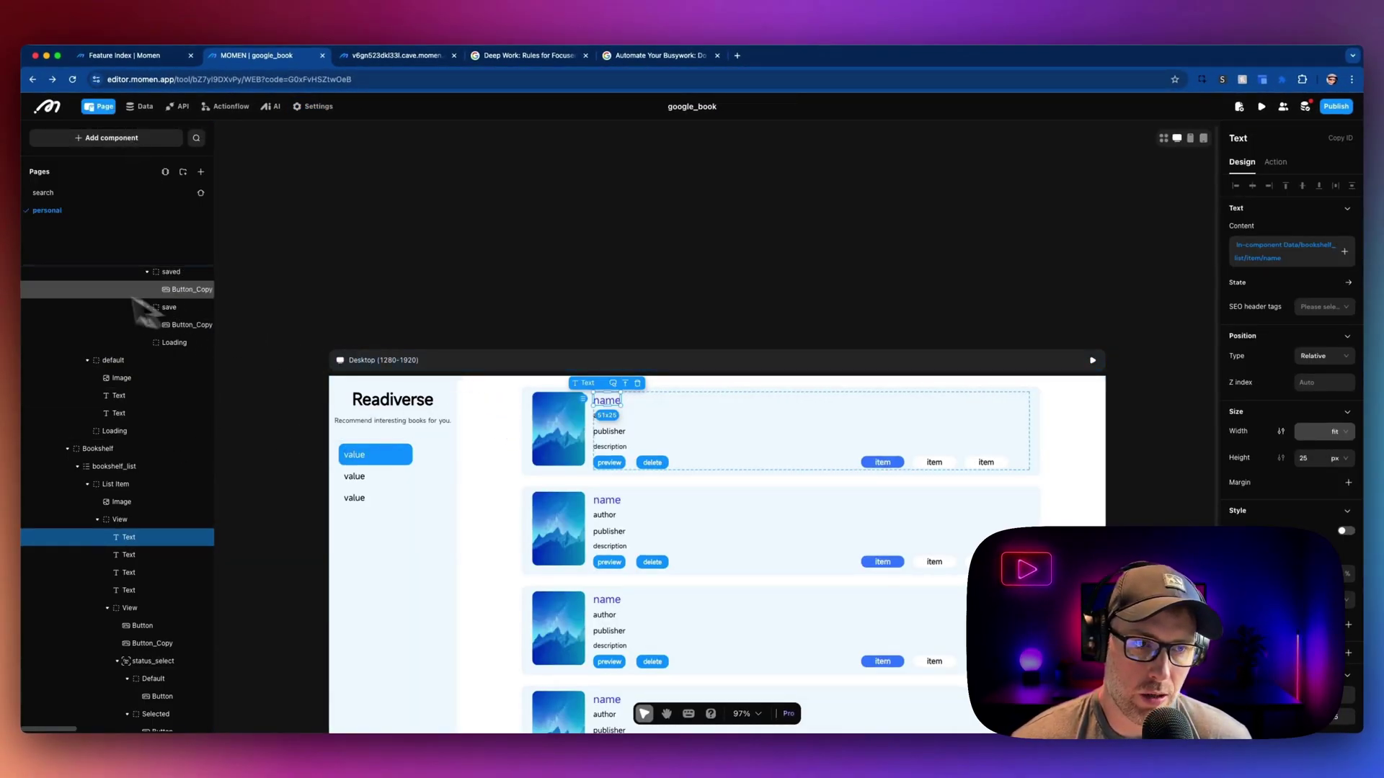
pyautogui.scroll(10, 140, 324)
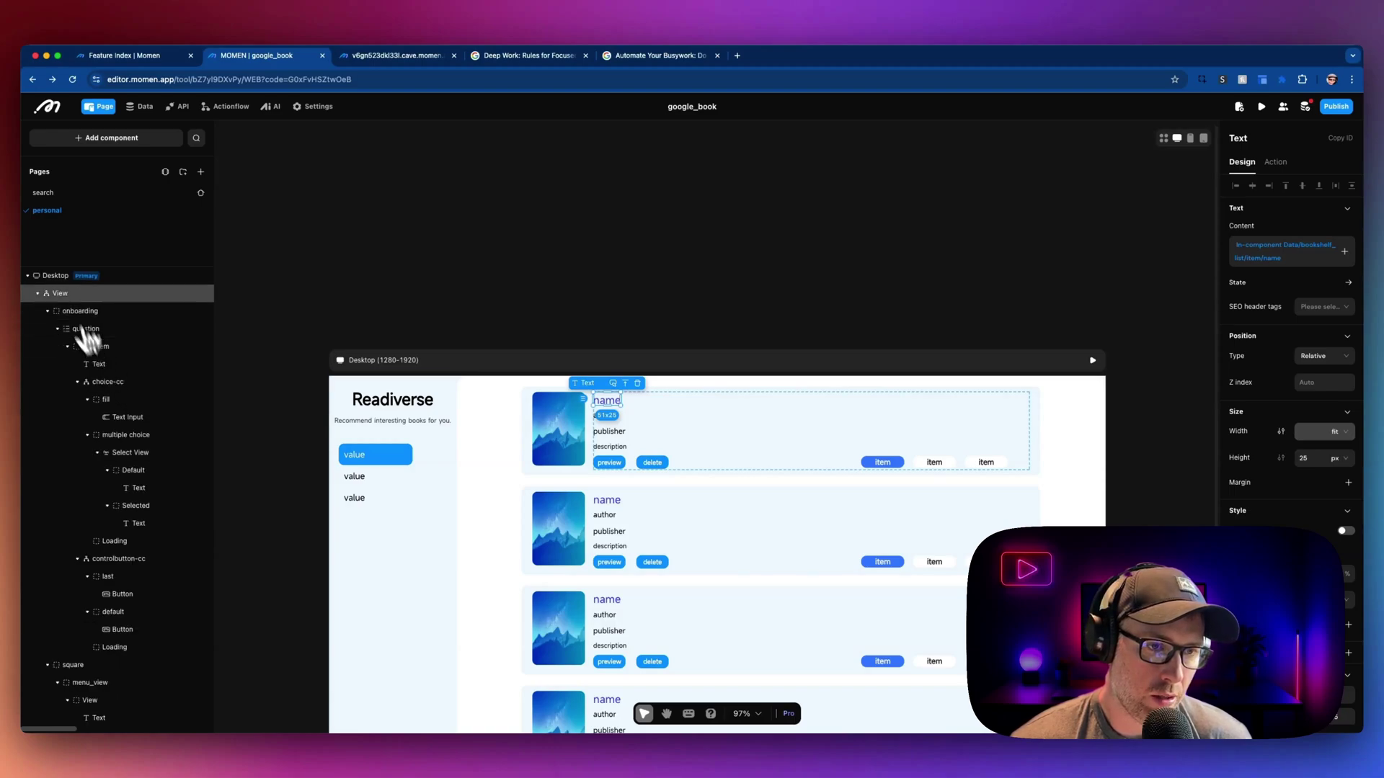
pyautogui.click(61, 280)
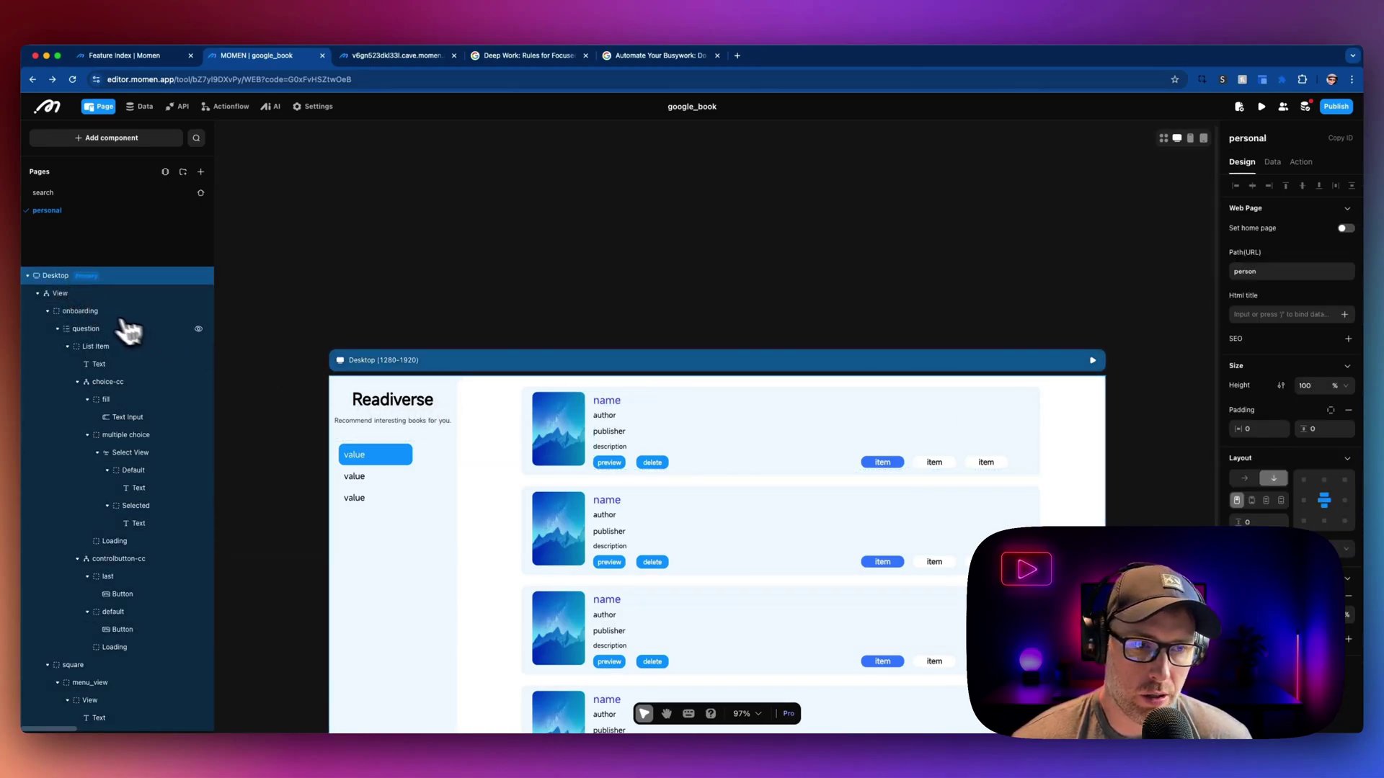
pyautogui.click(96, 310)
pyautogui.click(616, 425)
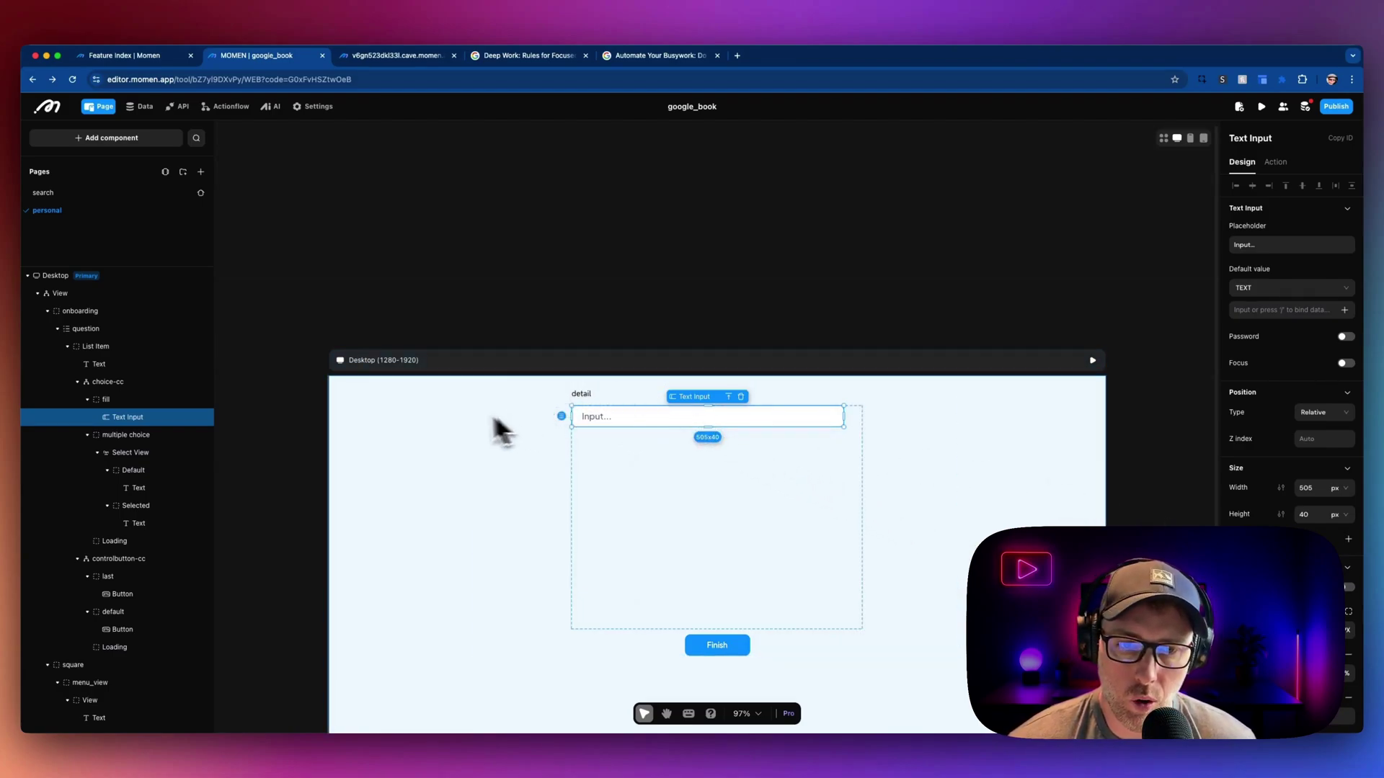
pyautogui.click(442, 503)
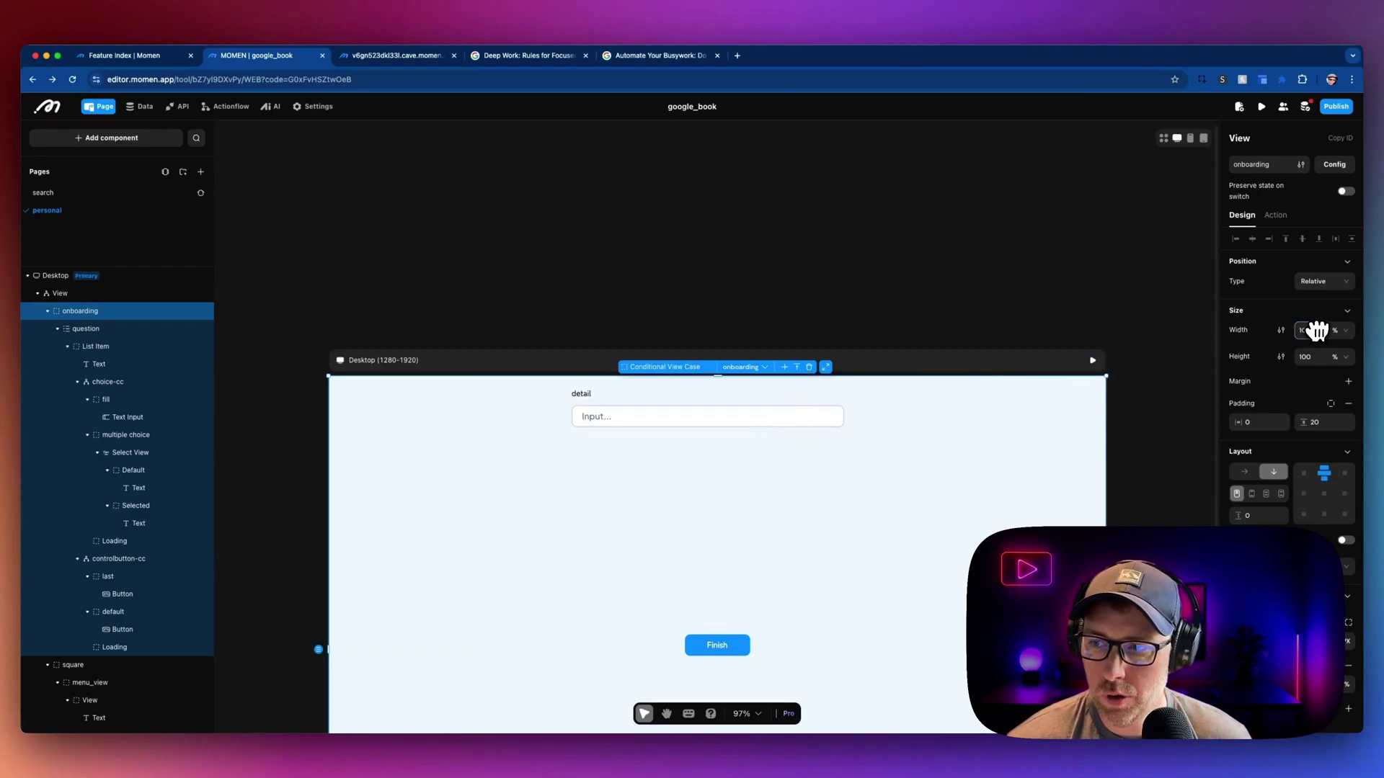
pyautogui.click(758, 419)
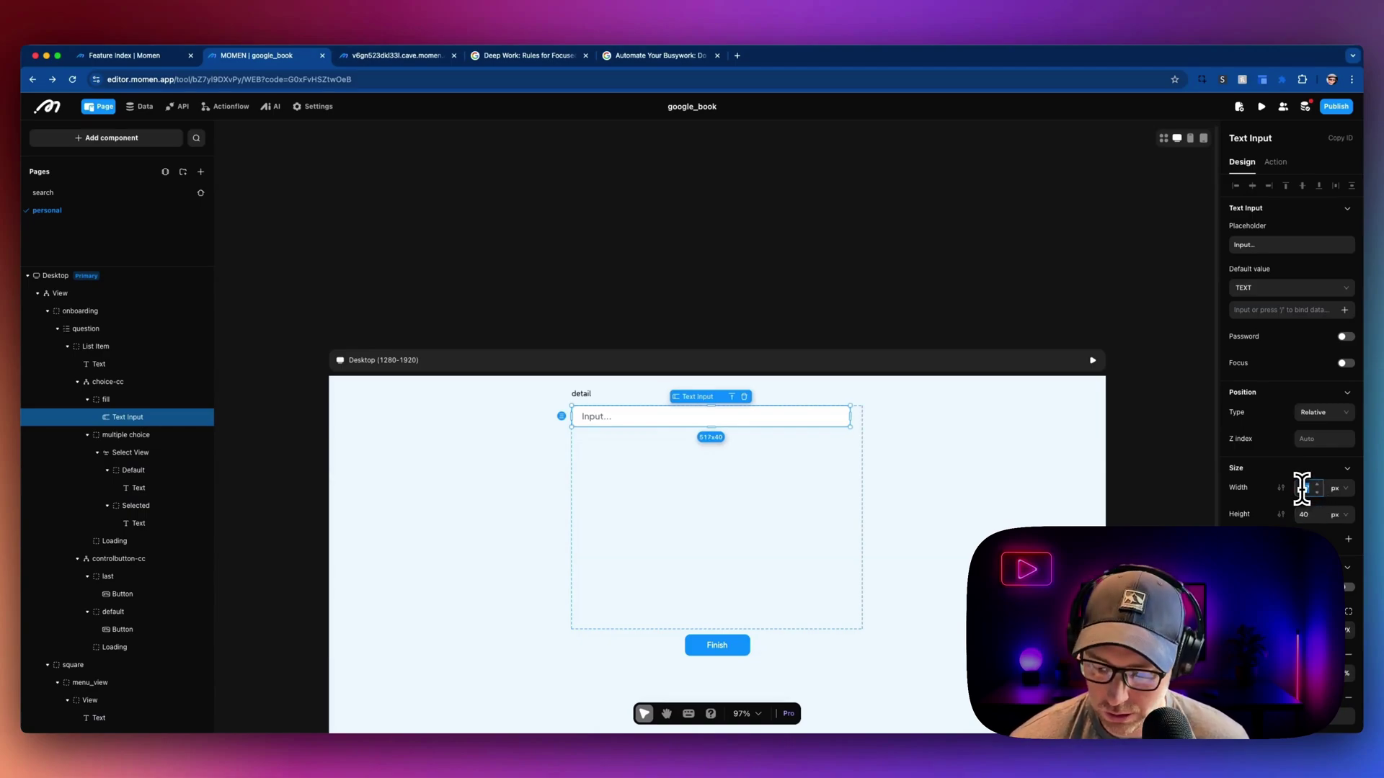
# Widen the text input by setting its Width to 800 px, then 5000 px.
pyautogui.write('800')
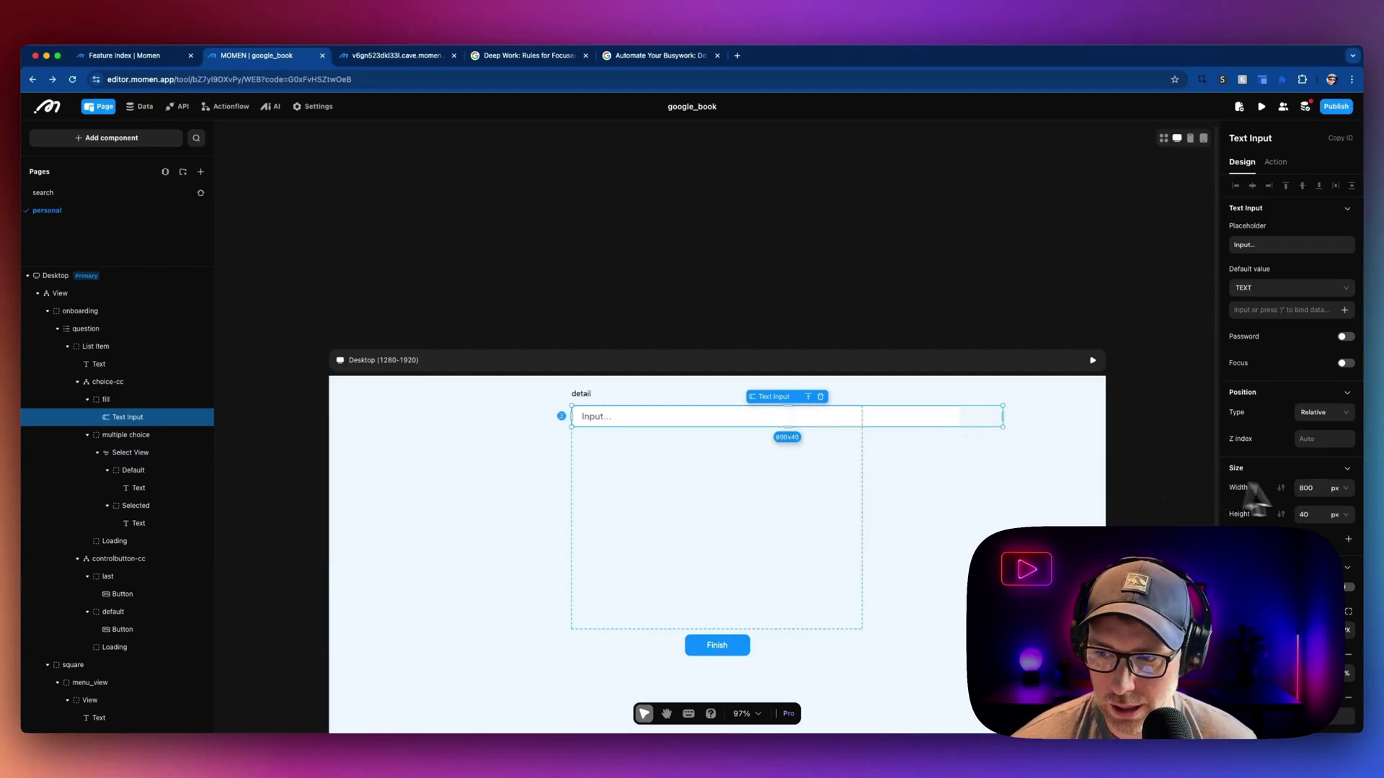
pyautogui.doubleClick(1306, 489)
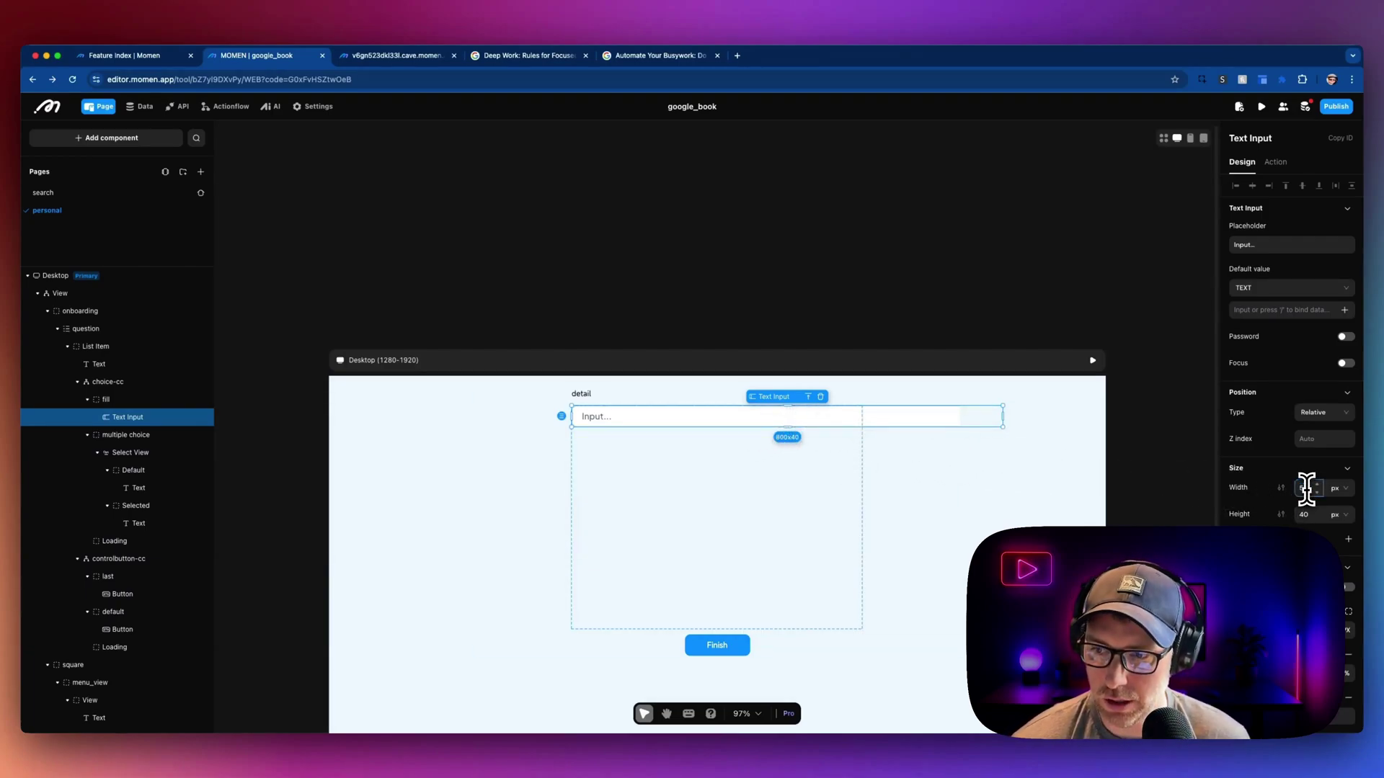
pyautogui.write('5000')
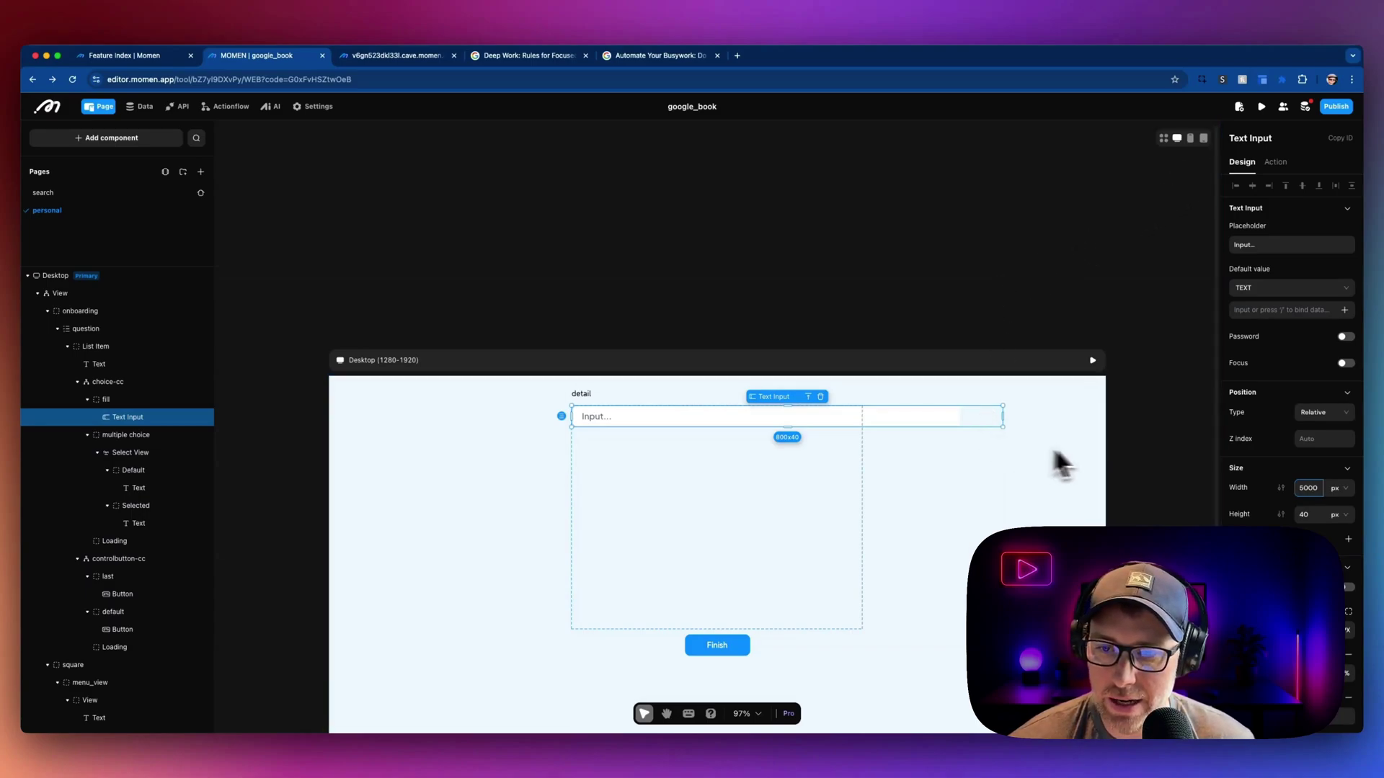
pyautogui.click(1160, 351)
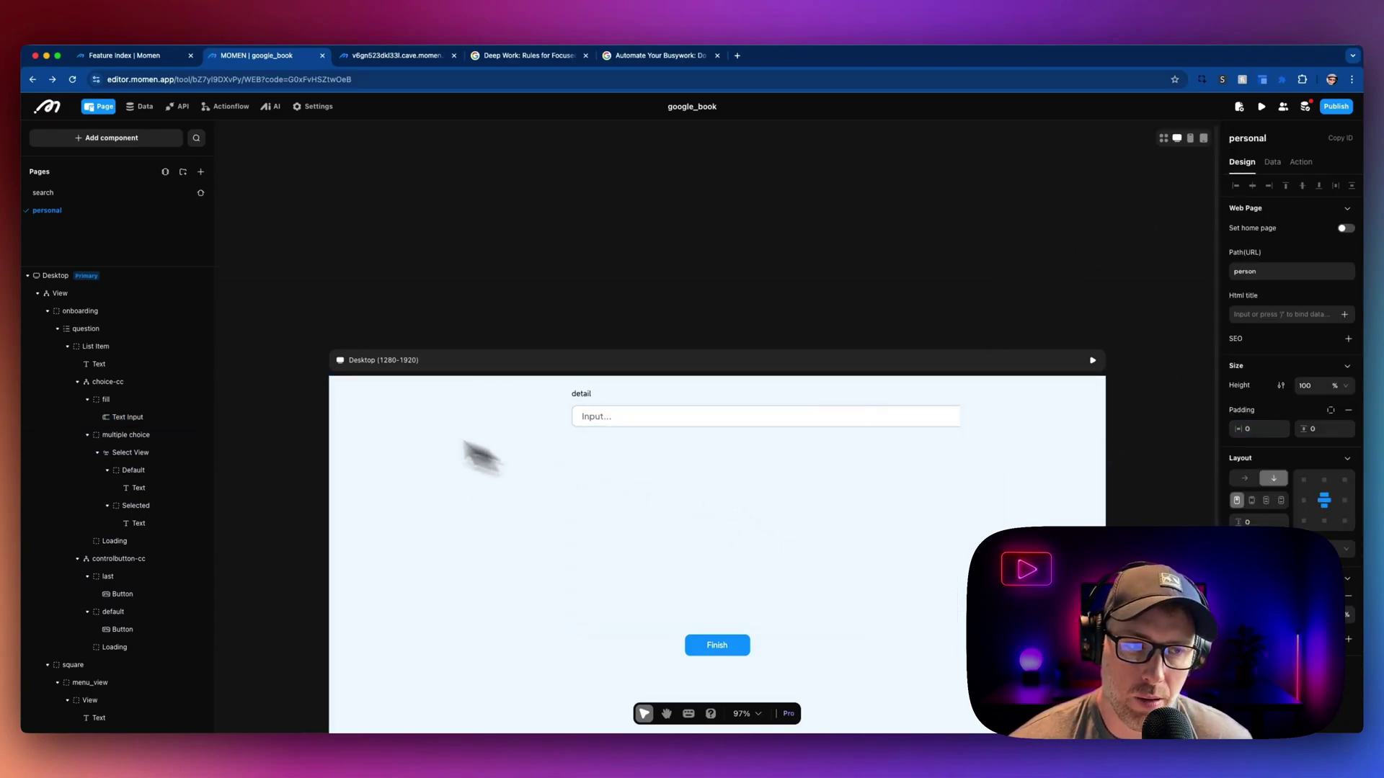
pyautogui.scroll(-4, 144, 389)
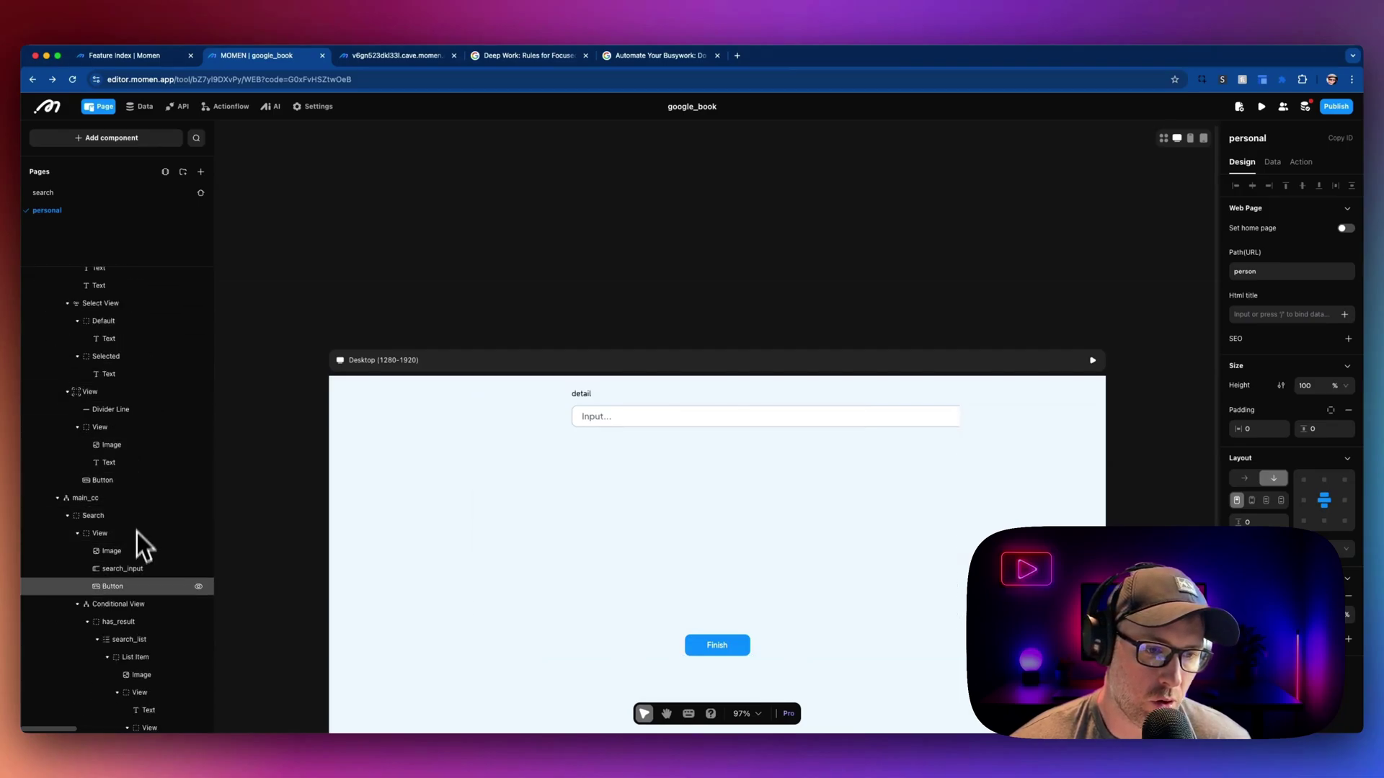
# Show the square view and select the Readiverse bookshelf list of book cards.
pyautogui.scroll(4, 137, 432)
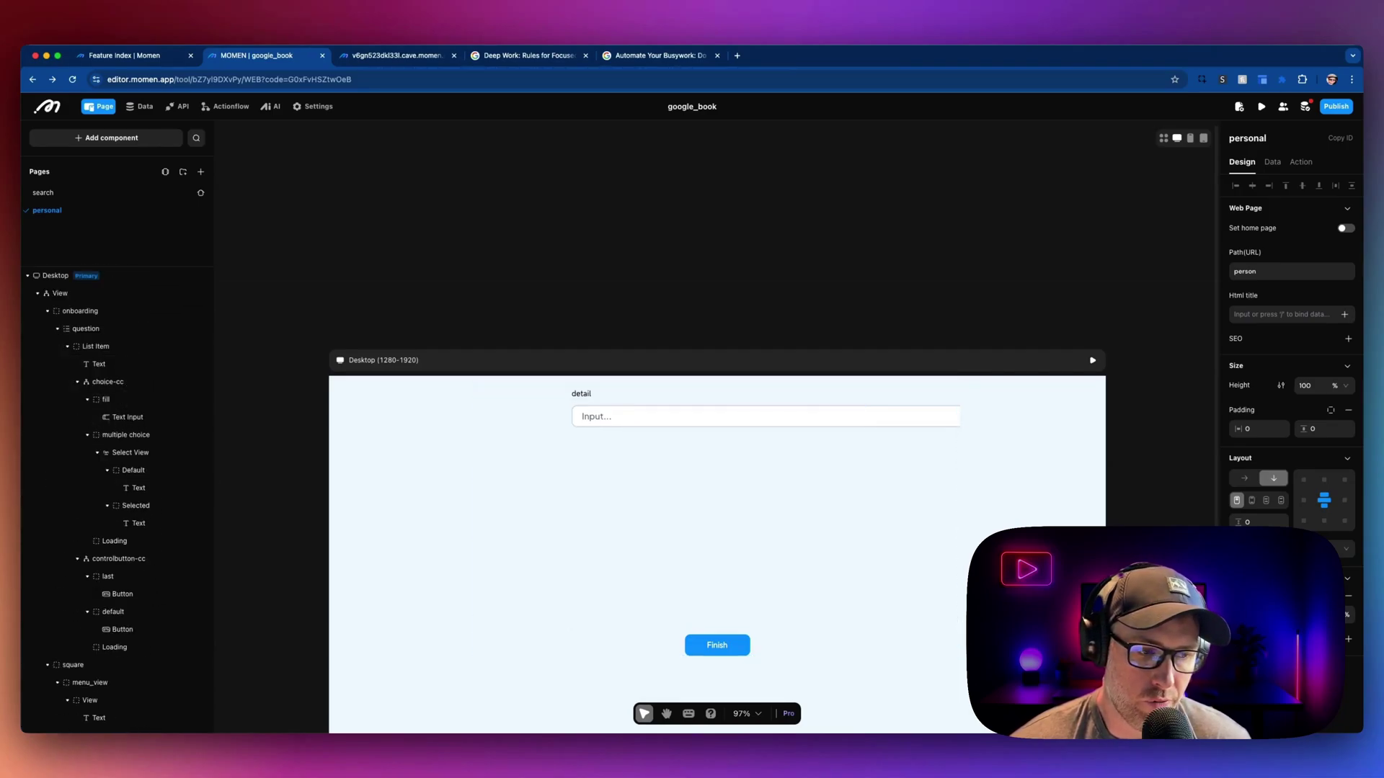
pyautogui.click(73, 665)
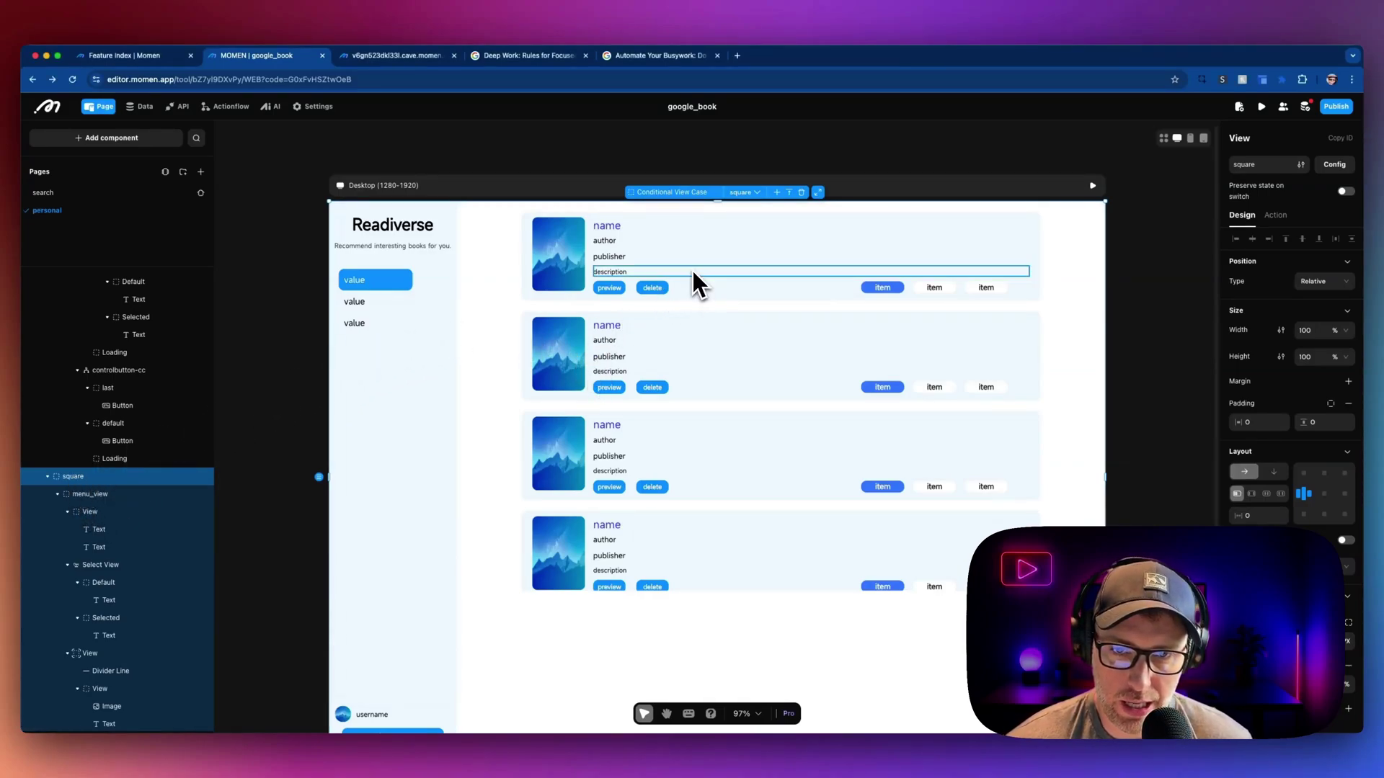
pyautogui.click(705, 292)
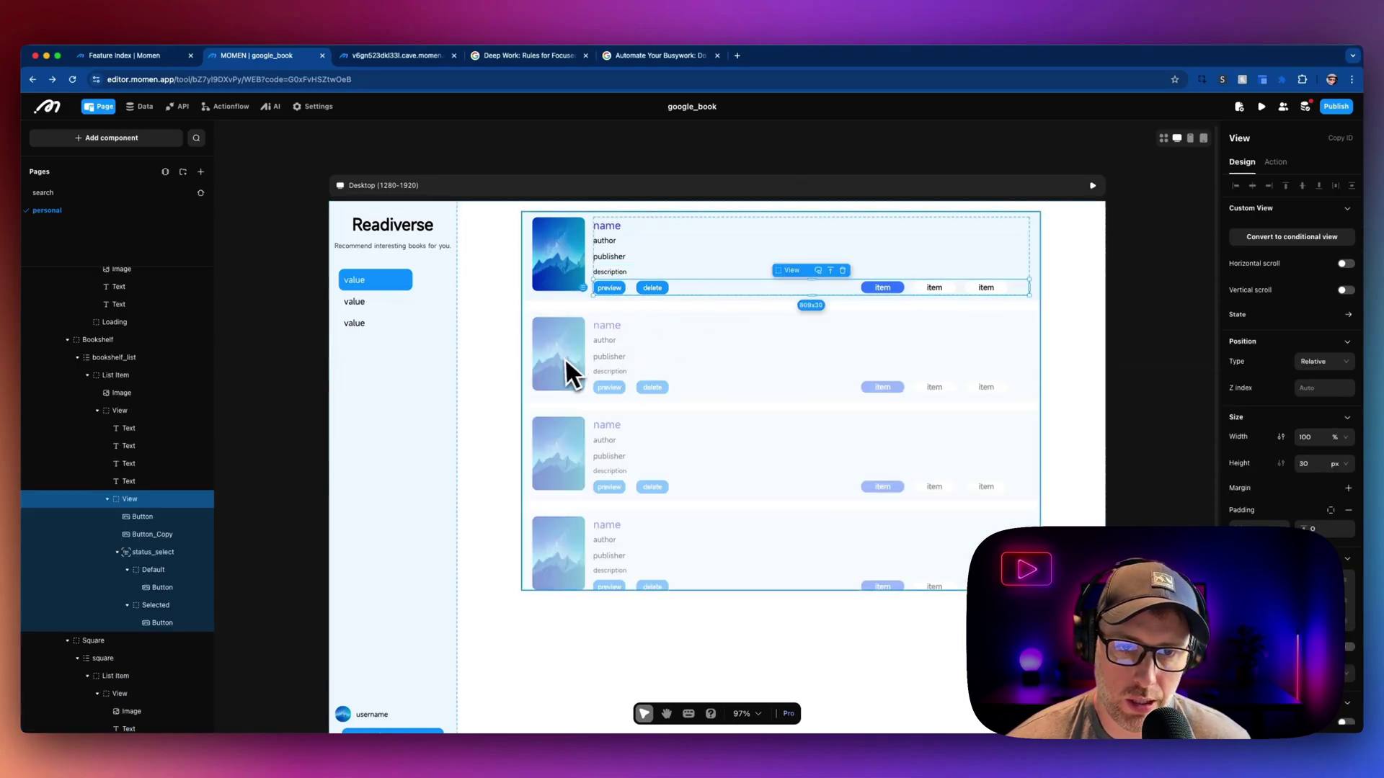
pyautogui.click(565, 371)
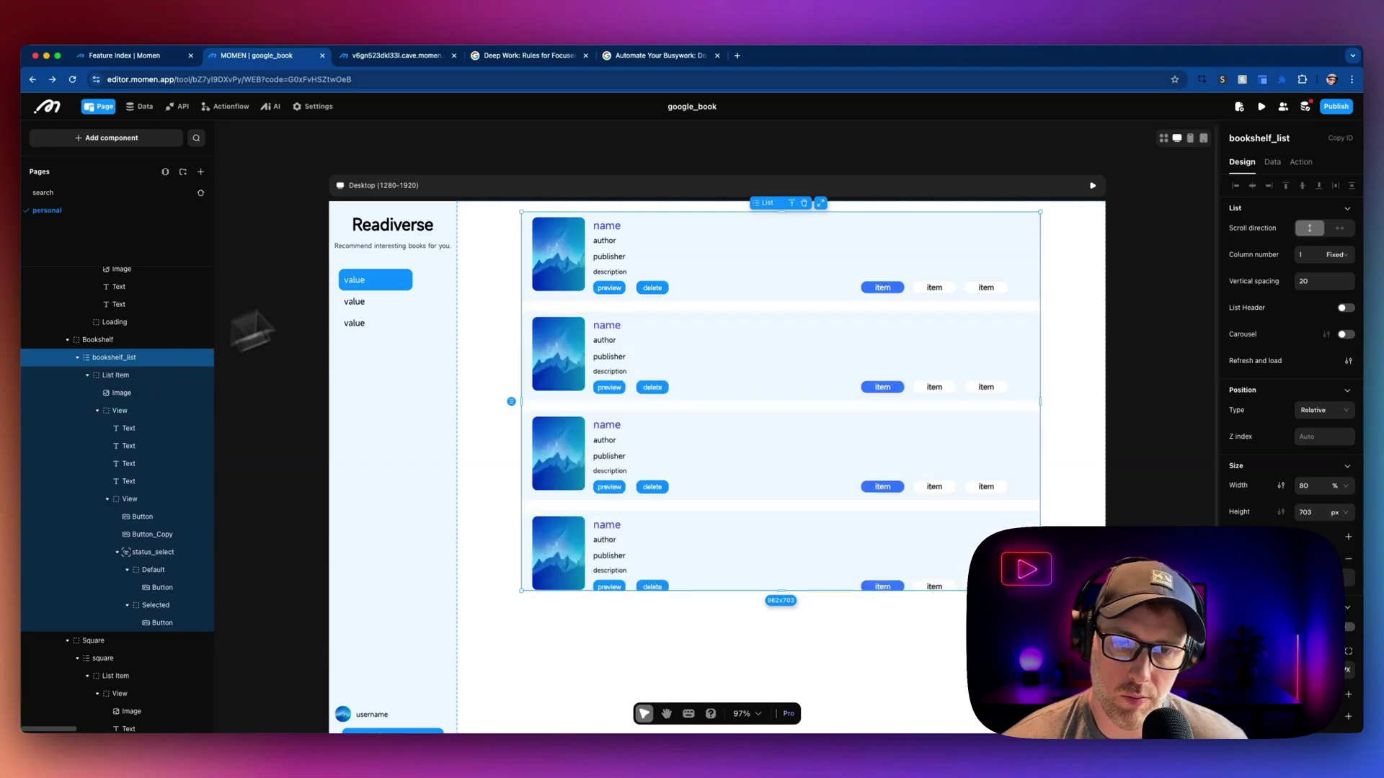
# Check the bindings of the card's cover image (image_url), name, publisher and description texts.
pyautogui.click(563, 276)
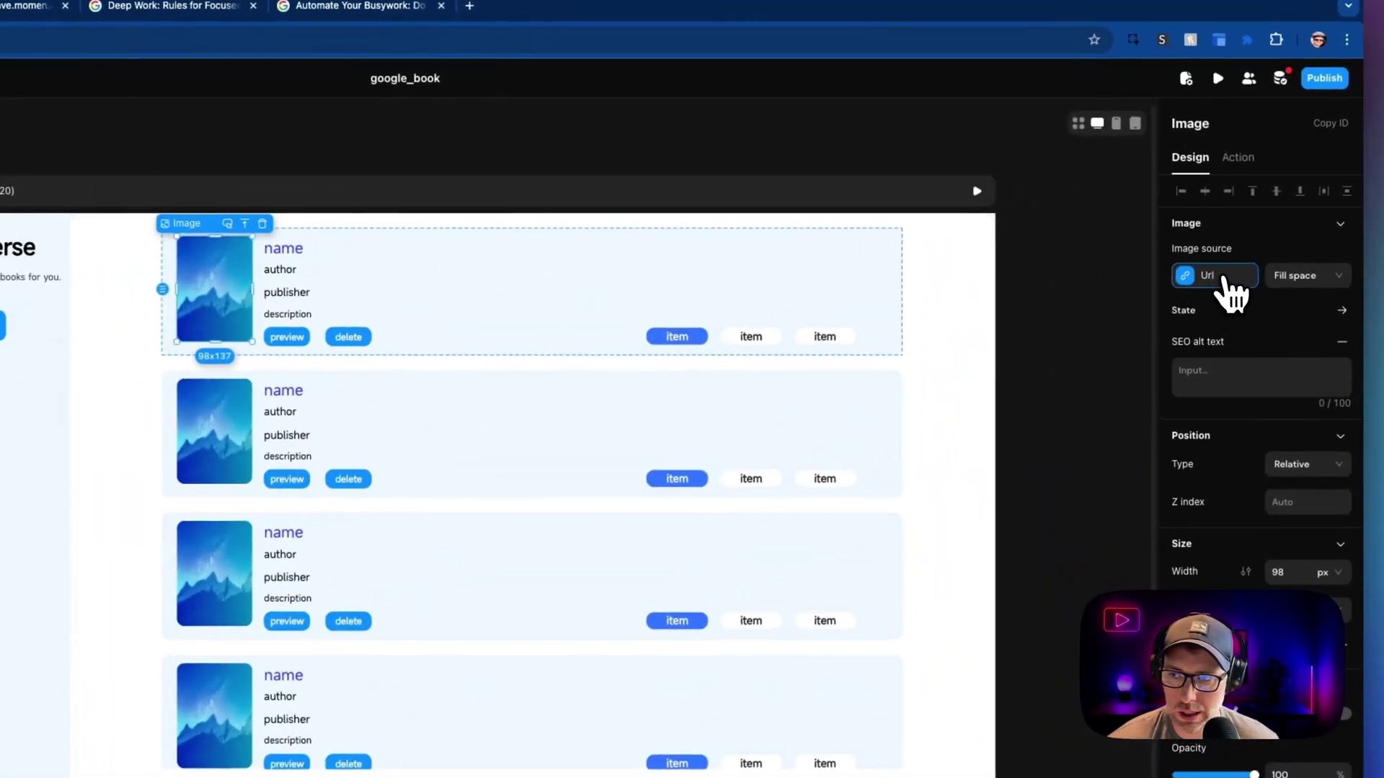
pyautogui.click(1234, 266)
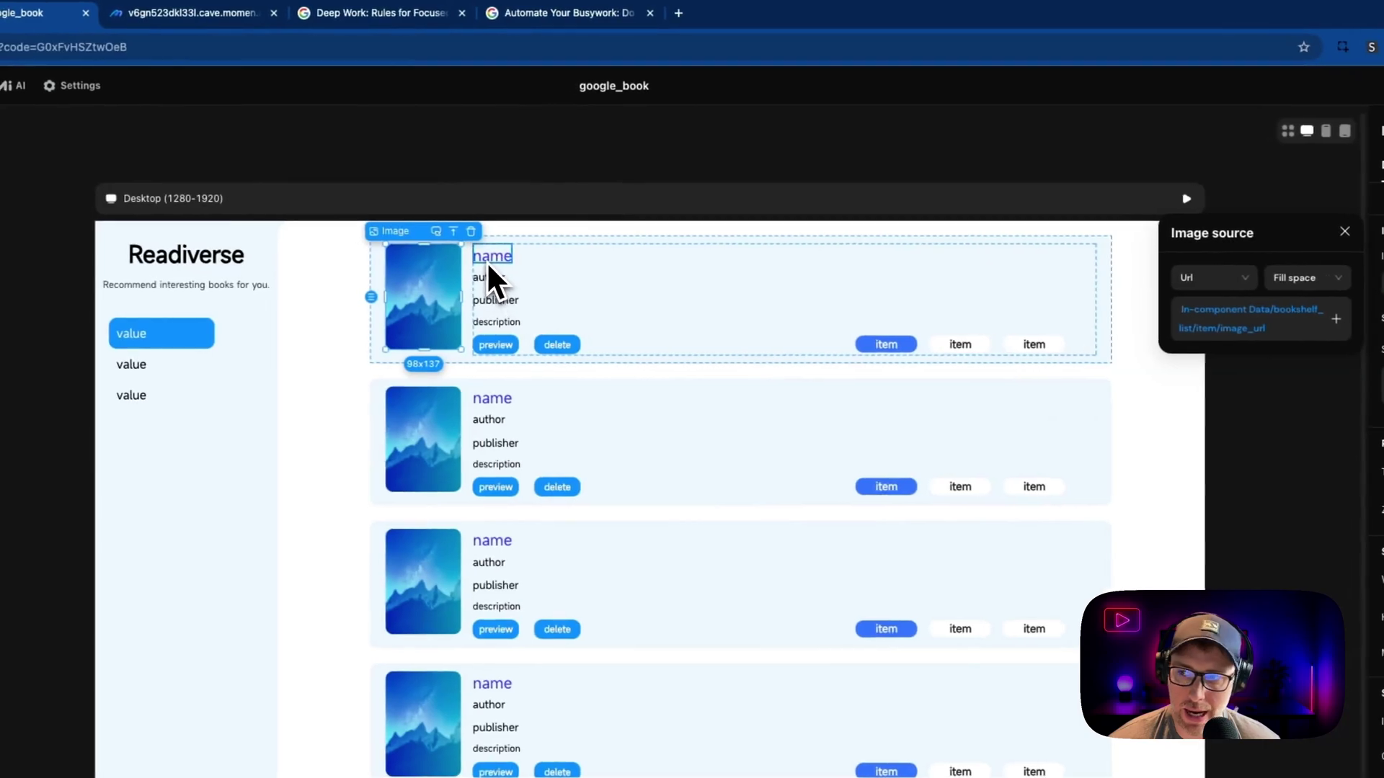
pyautogui.click(282, 248)
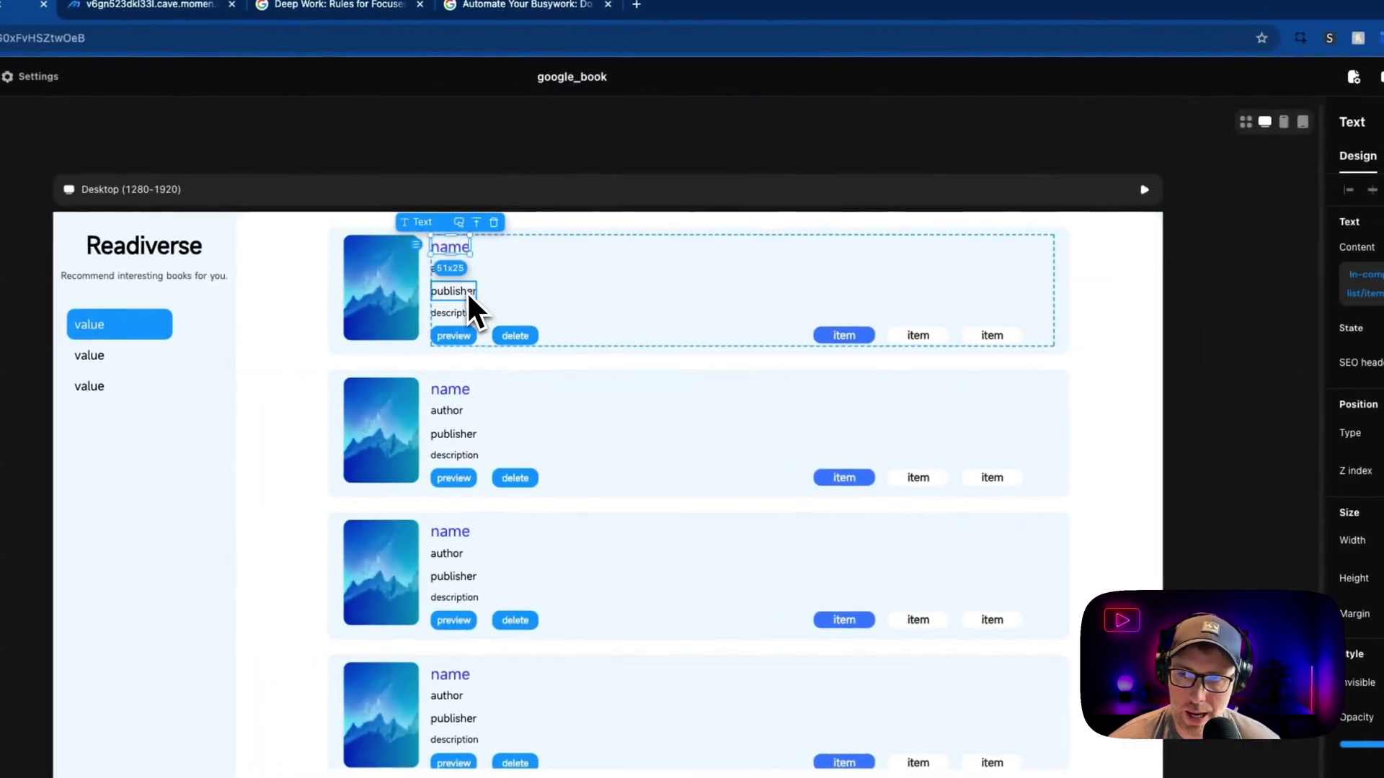
pyautogui.click(286, 296)
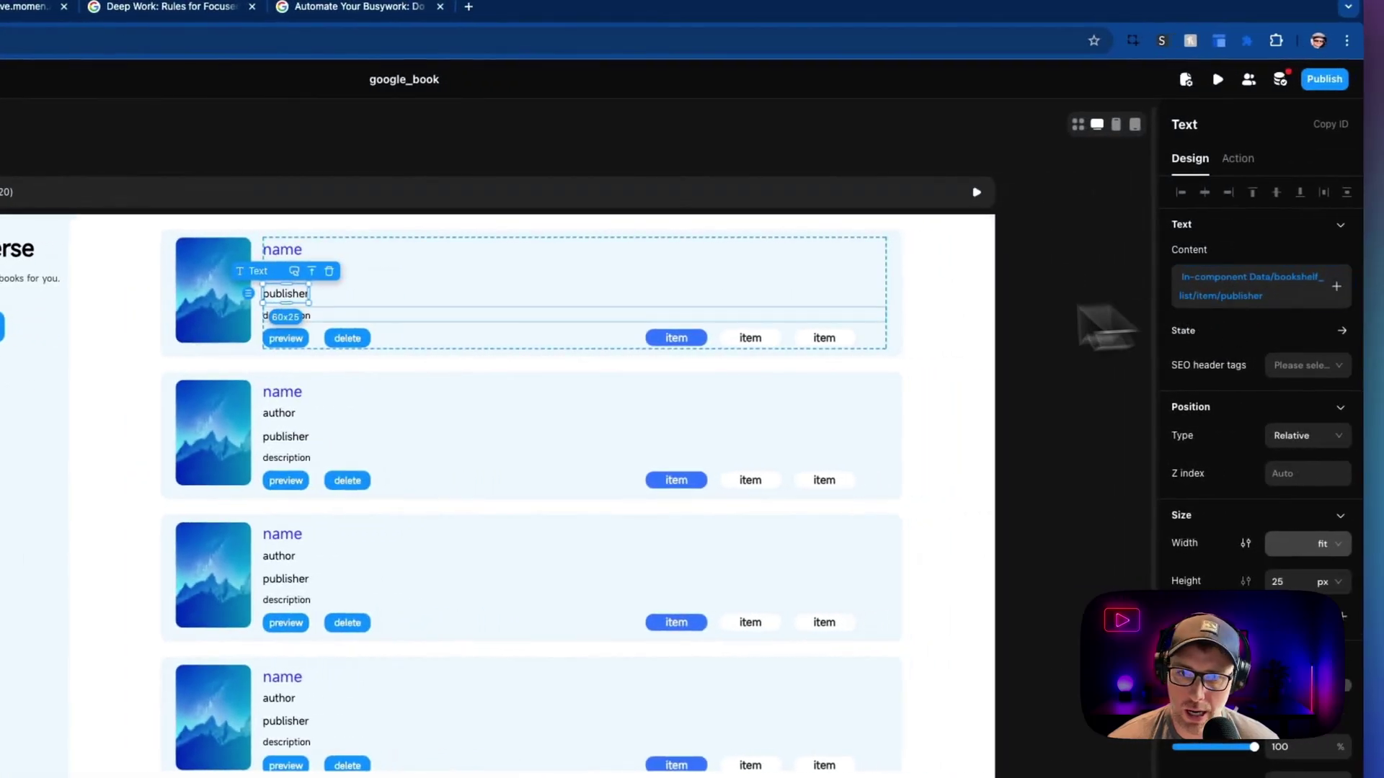
pyautogui.click(479, 314)
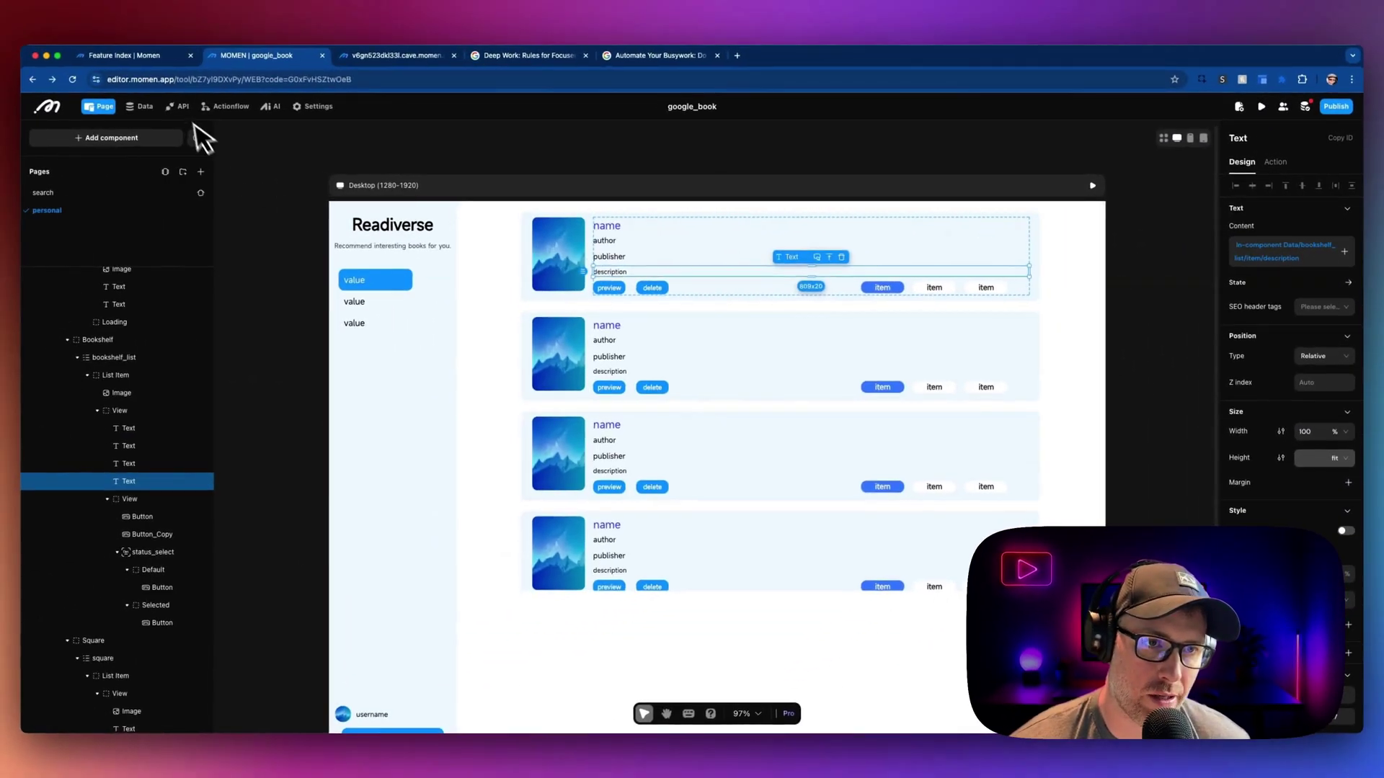
pyautogui.click(179, 108)
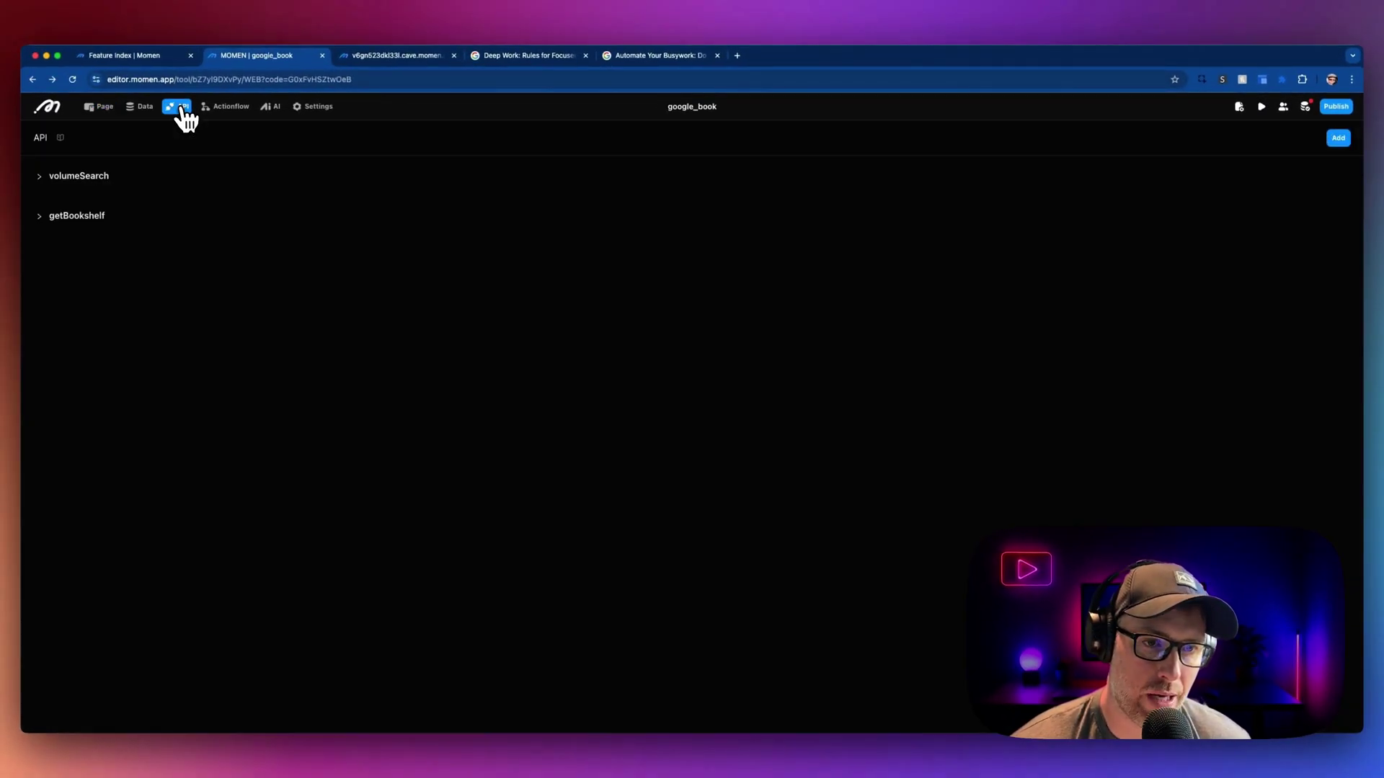
pyautogui.click(81, 178)
pyautogui.scroll(-10, 810, 433)
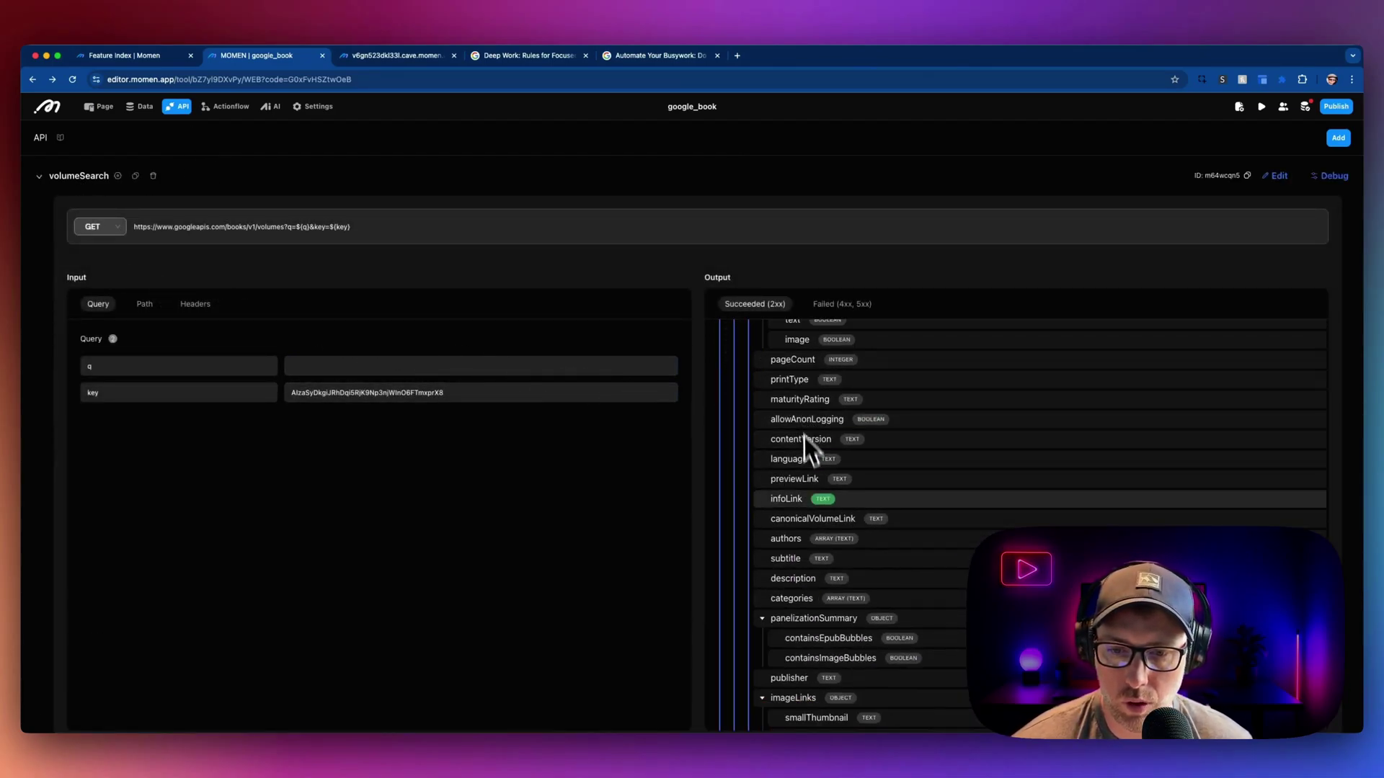
pyautogui.scroll(-10, 809, 496)
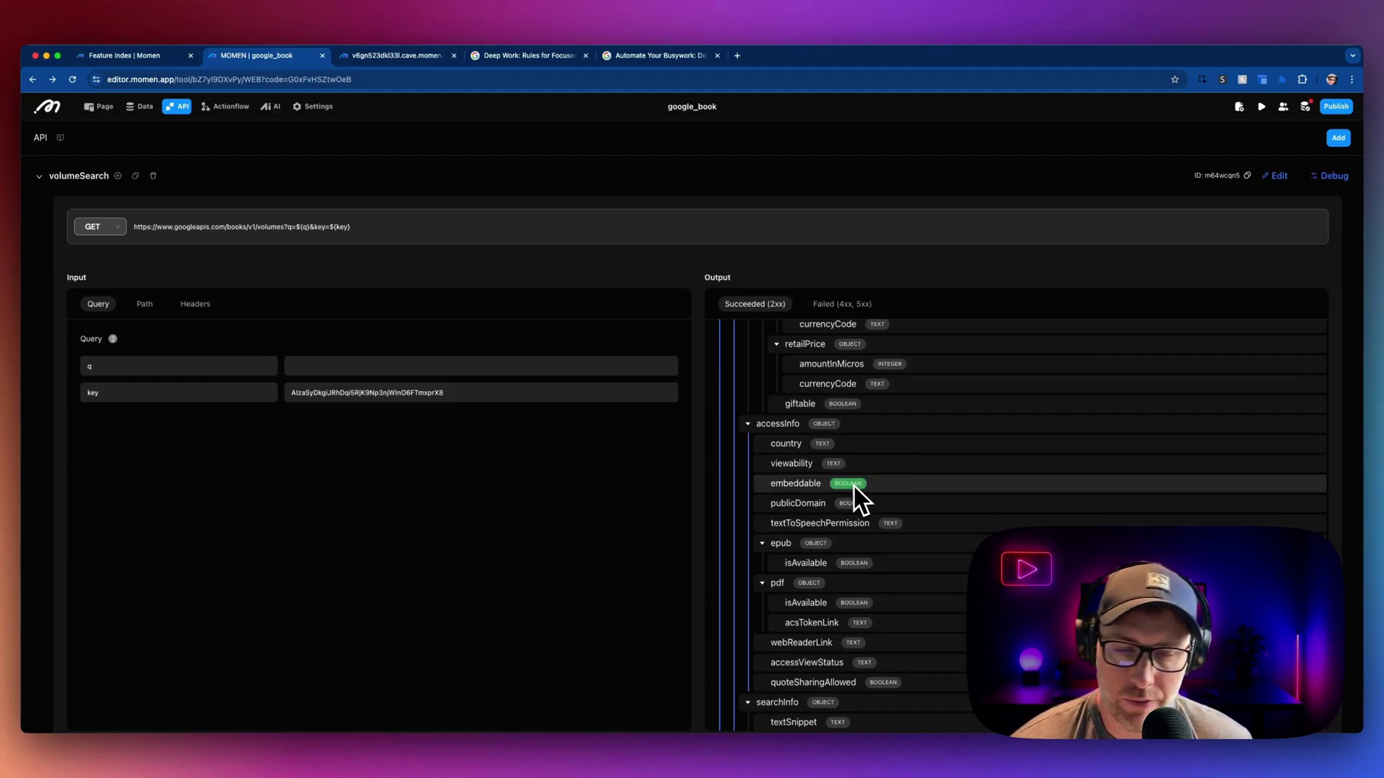
pyautogui.click(100, 107)
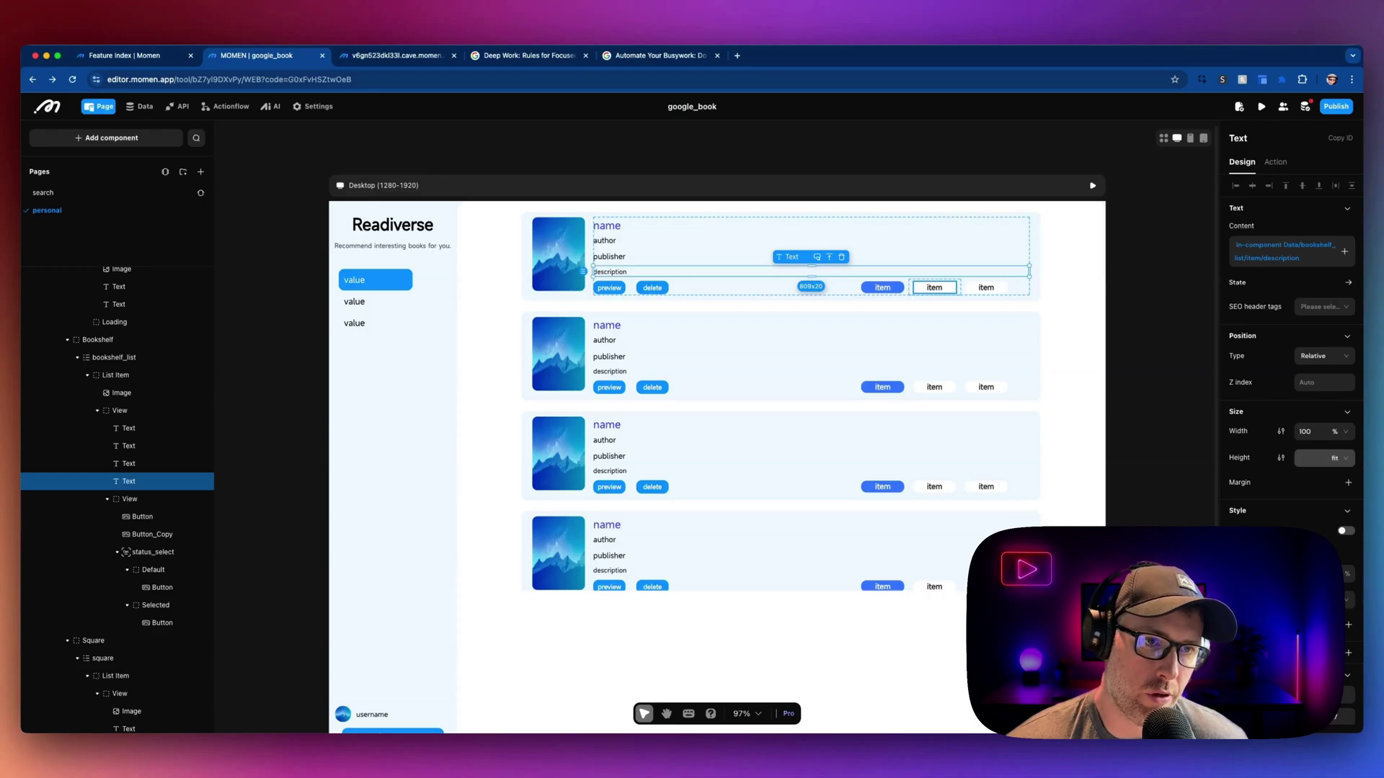
# Open the Data model diagram of the account, conversation, bookshelf and other tables.
pyautogui.click(141, 107)
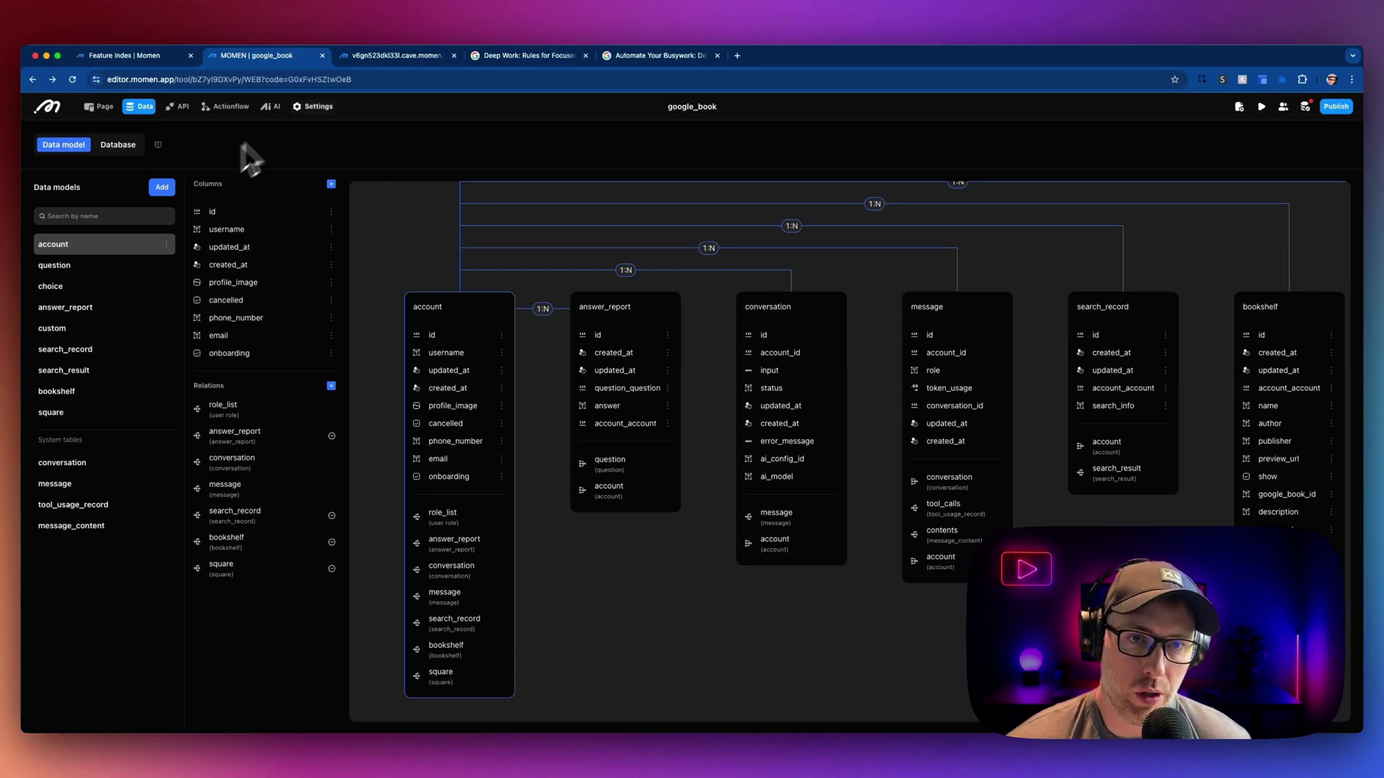
# Return to the User center workspace overview, then open the momen.app homepage in a new tab.
pyautogui.click(49, 109)
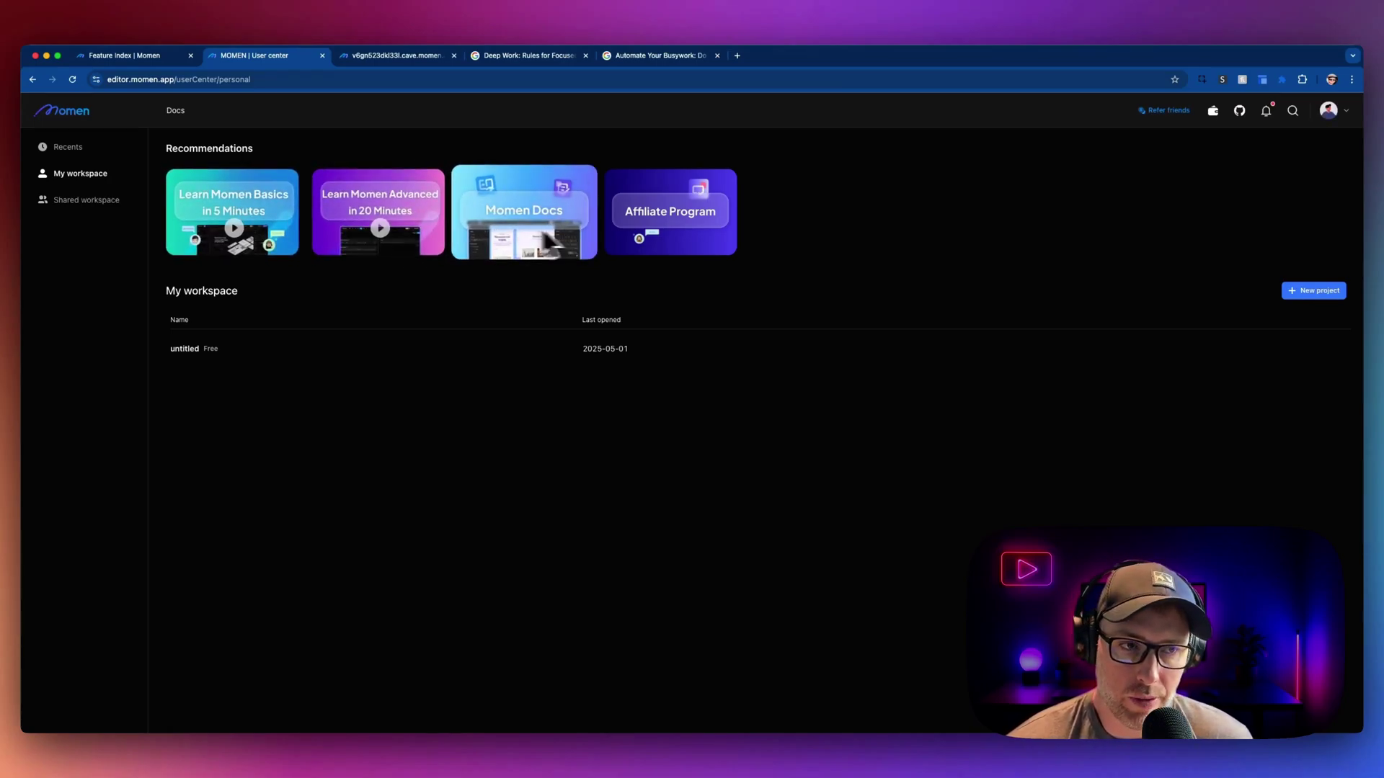
pyautogui.click(72, 115)
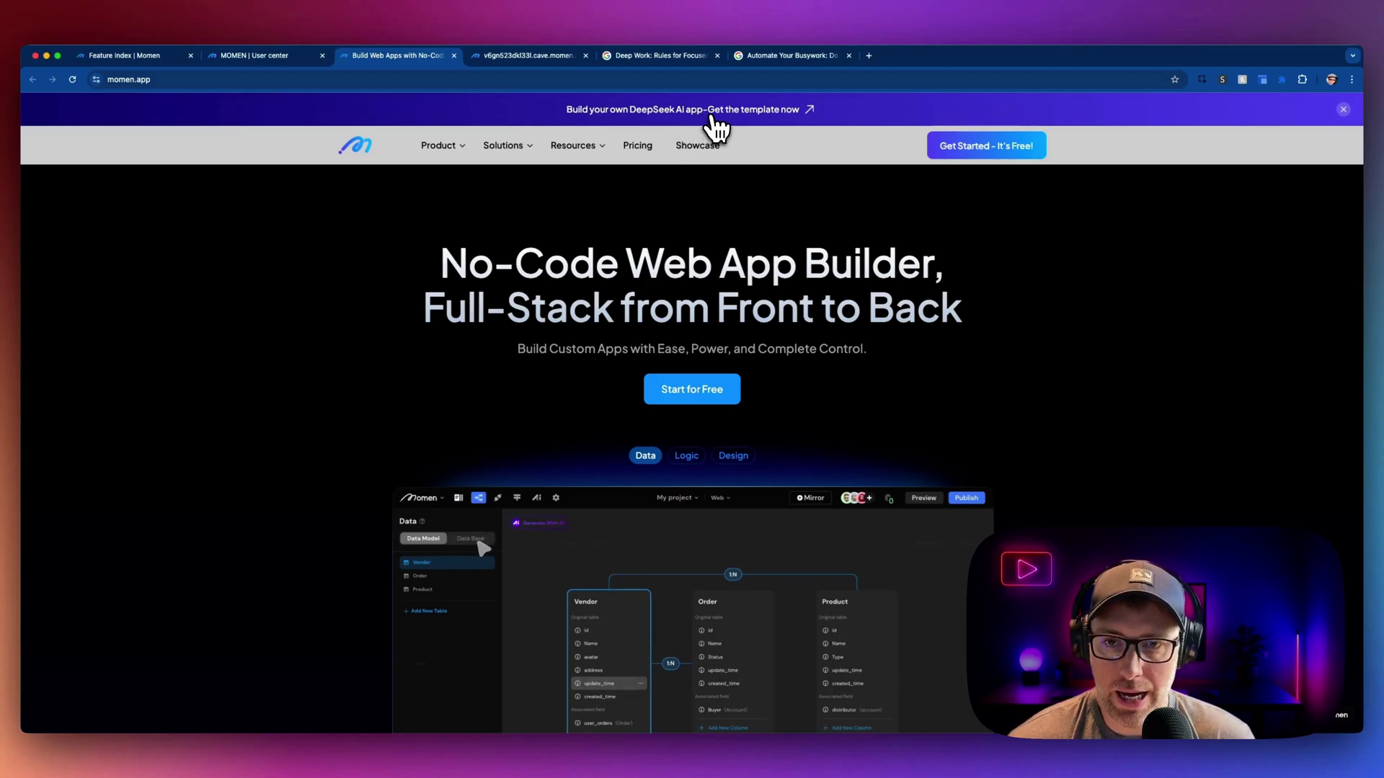
# Follow the 'Build your own DeepSeek AI app - Get the template now' banner on momen.app.
pyautogui.click(772, 119)
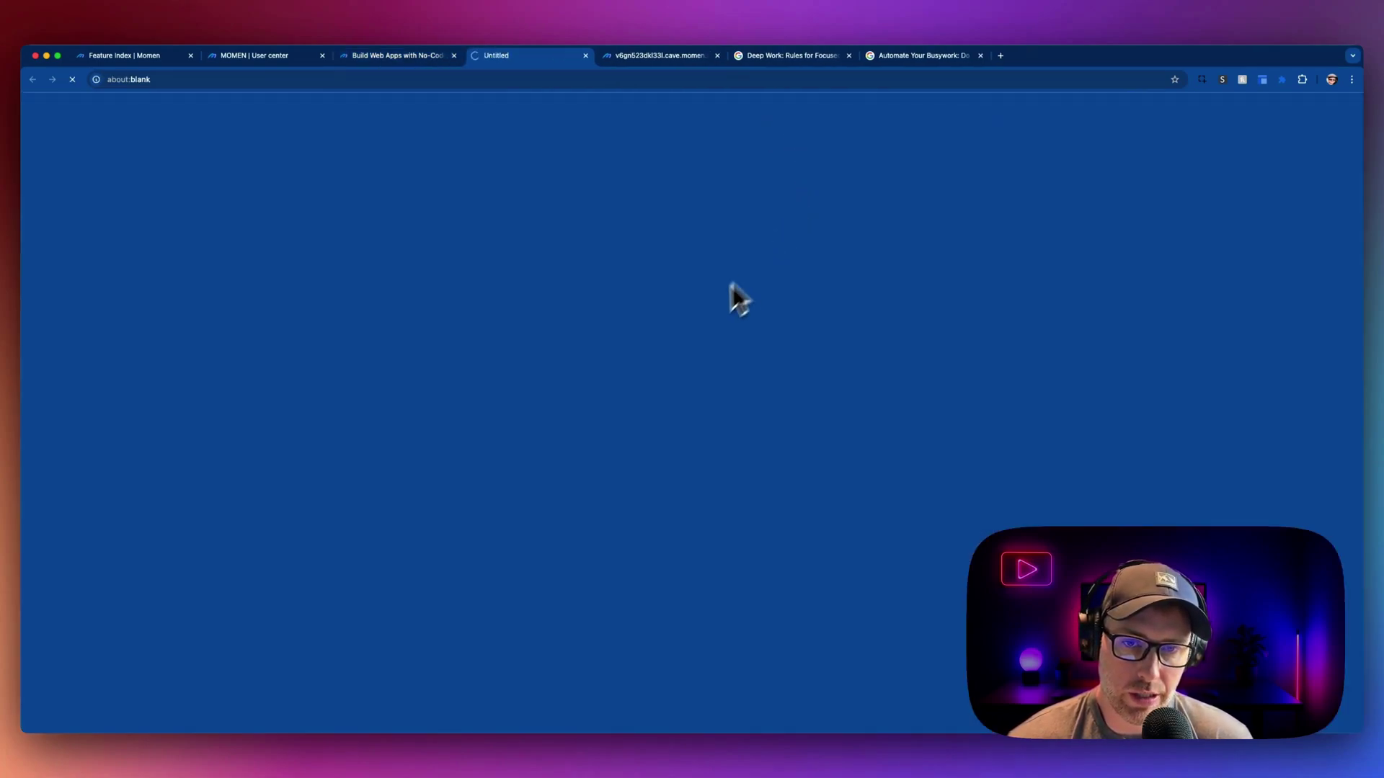